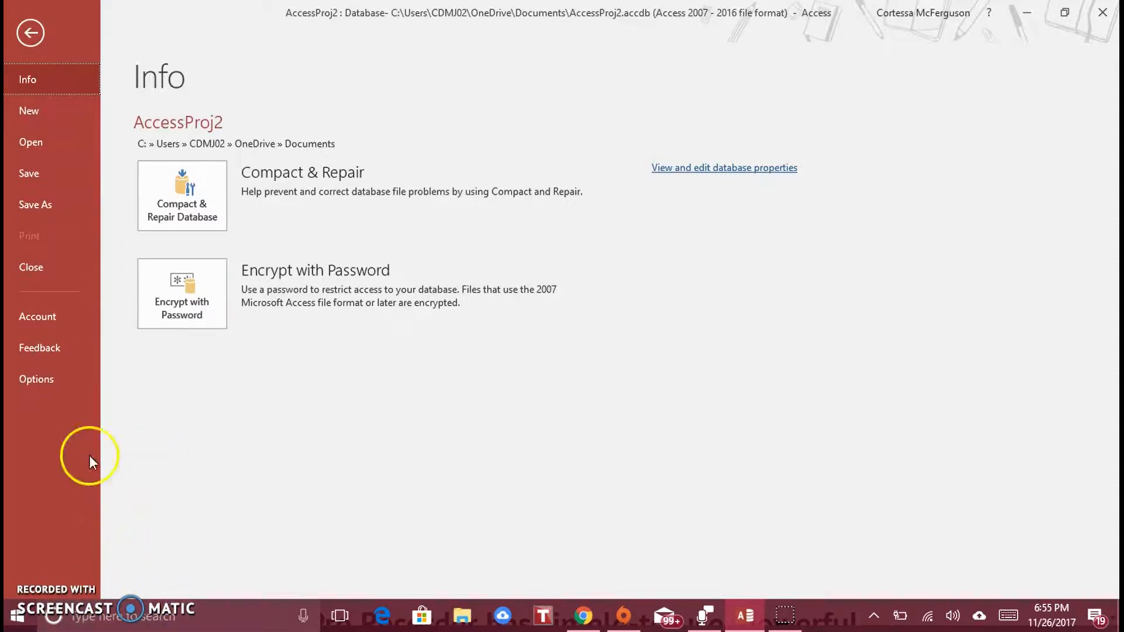
- View the templates for a new database, return to the open database and show the Classes_CM table
{"action": "left_click", "coordinate": [61, 111]}
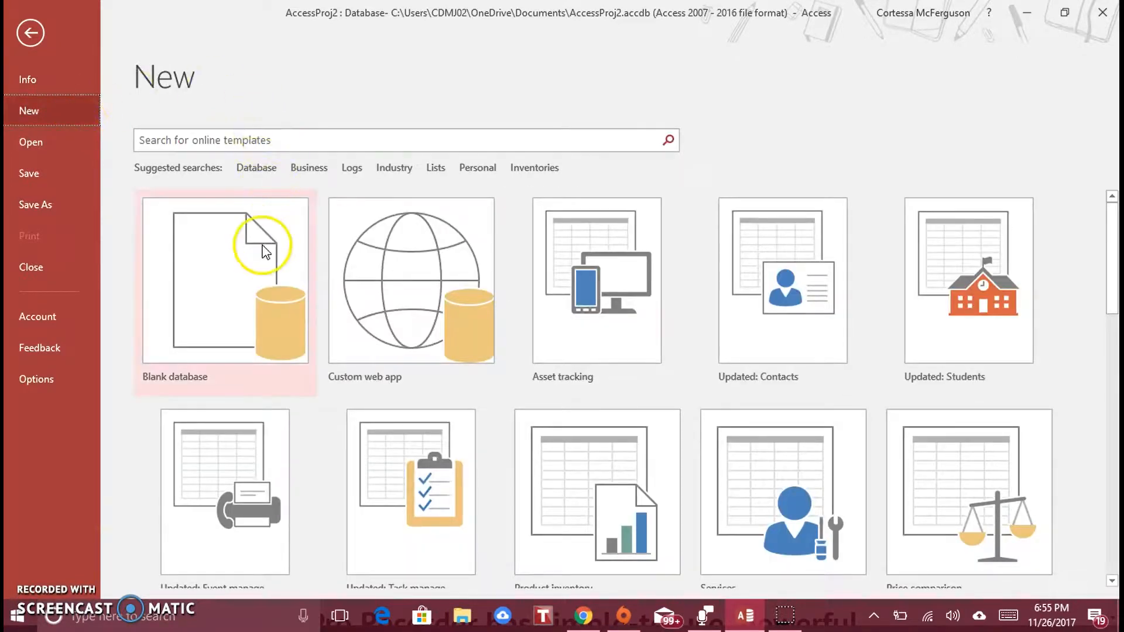
{"action": "left_click", "coordinate": [46, 48]}
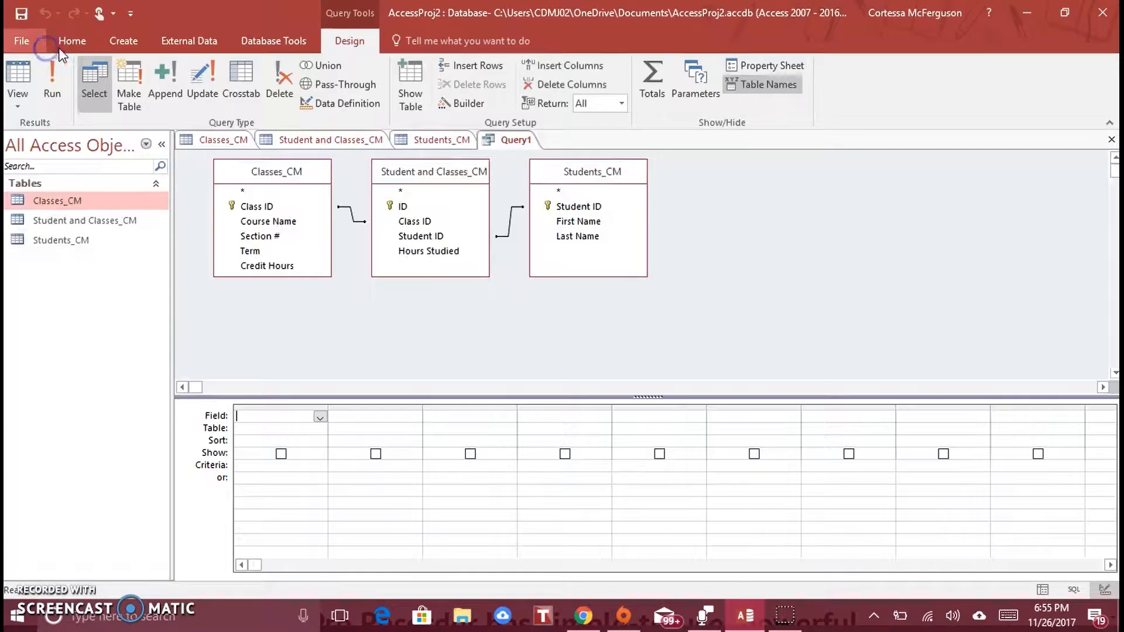
{"action": "left_click", "coordinate": [227, 141]}
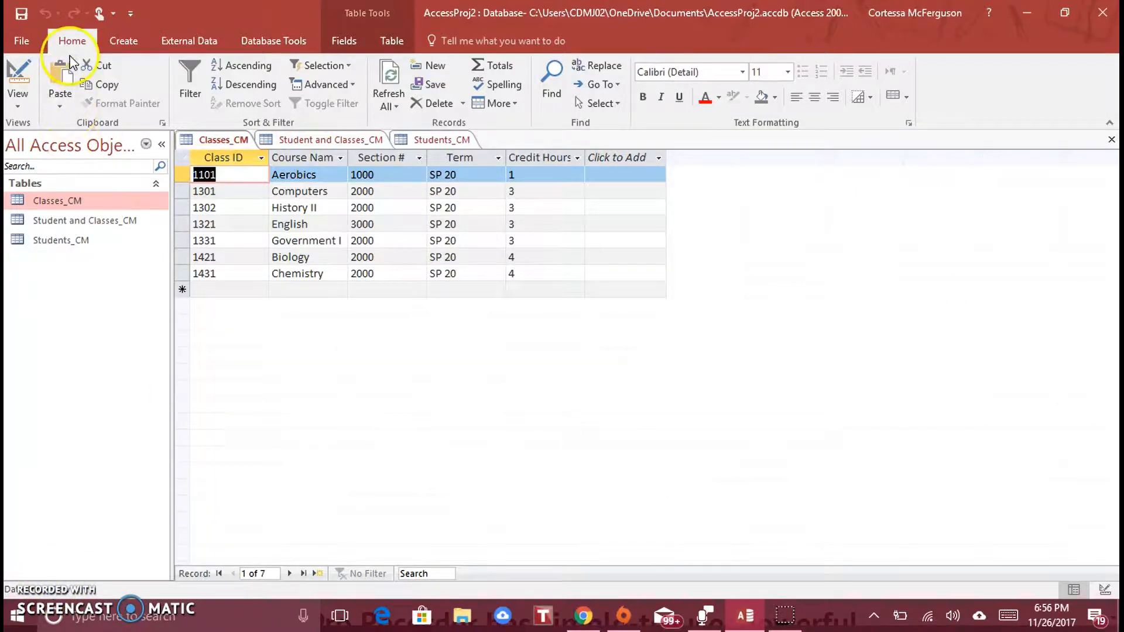
- Create a new blank table and look at the rename option for its ID field
{"action": "left_click", "coordinate": [117, 42]}
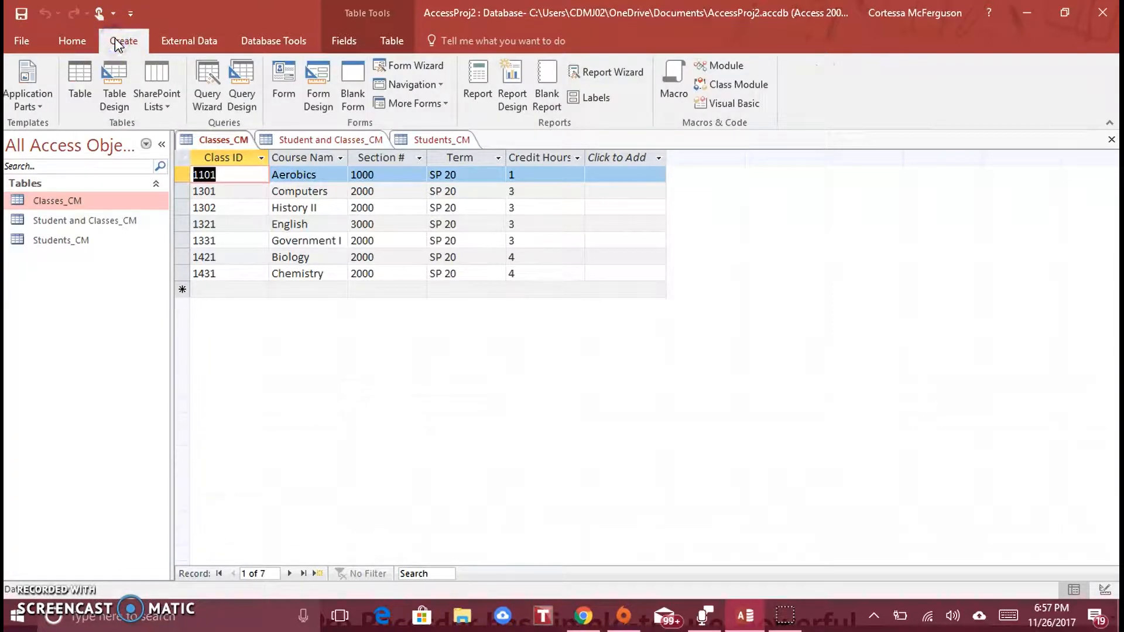
{"action": "left_click", "coordinate": [87, 84]}
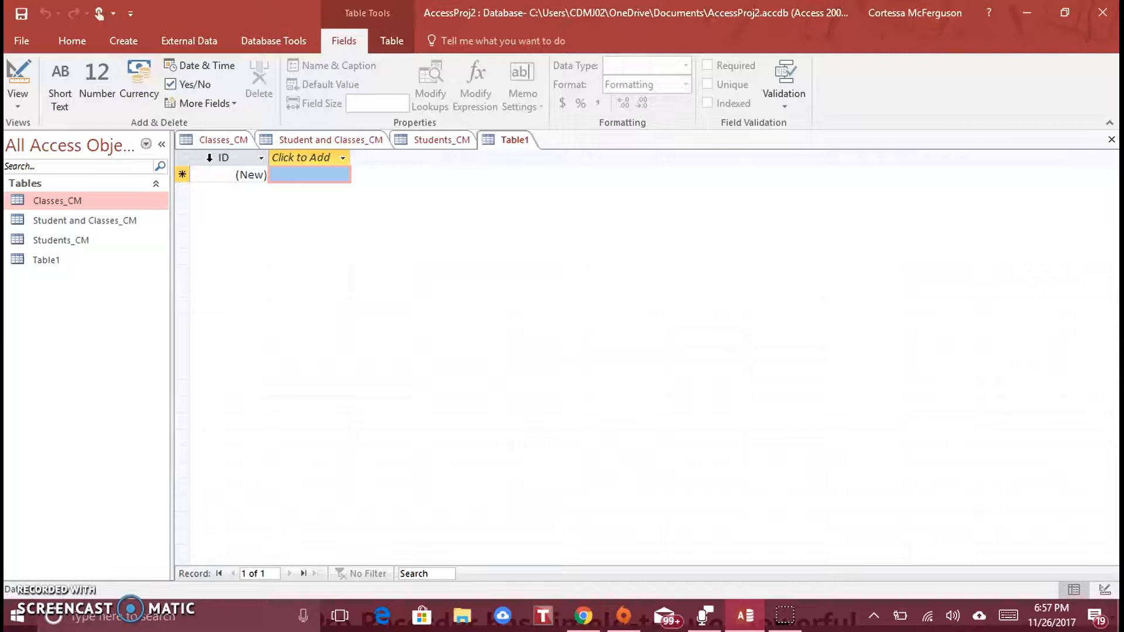
{"action": "right_click", "coordinate": [241, 163]}
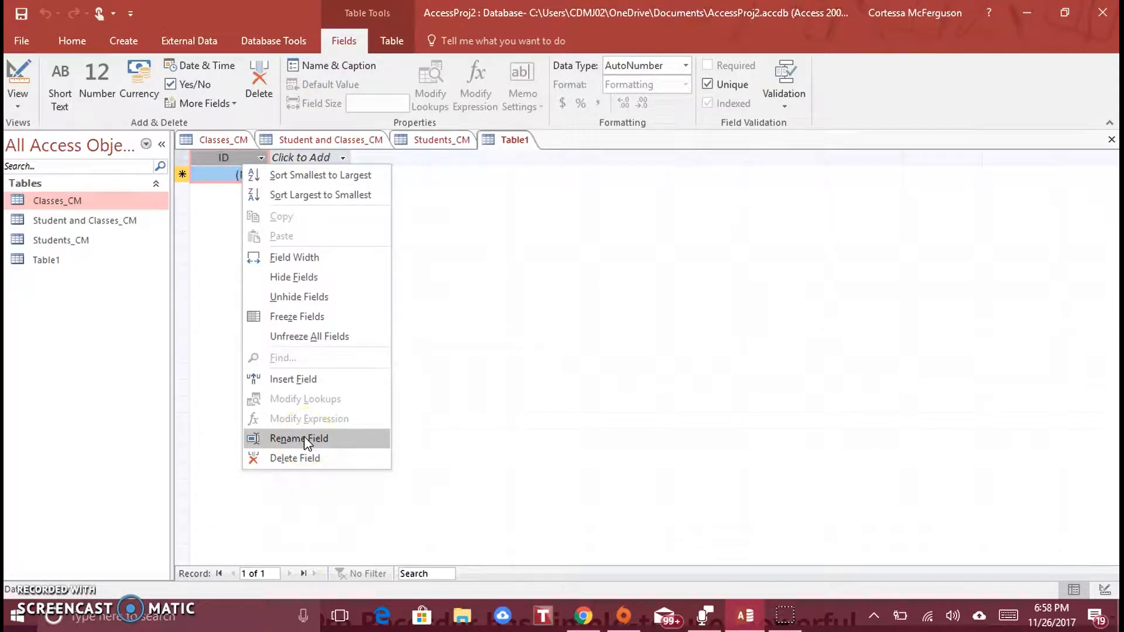
{"action": "left_click", "coordinate": [214, 175]}
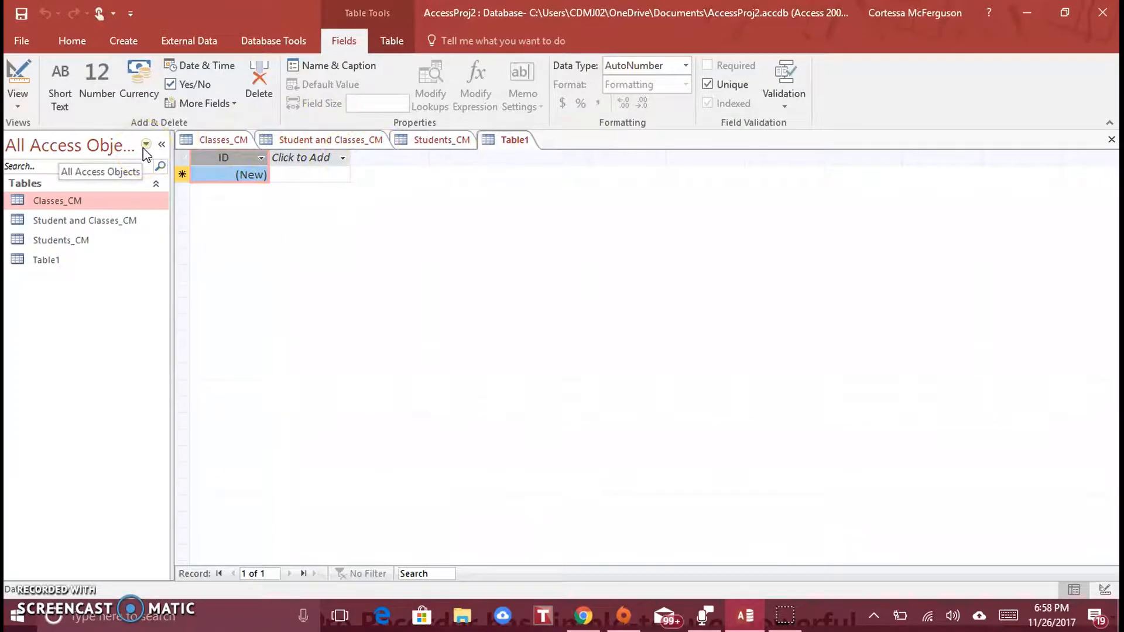
{"action": "left_click", "coordinate": [204, 158]}
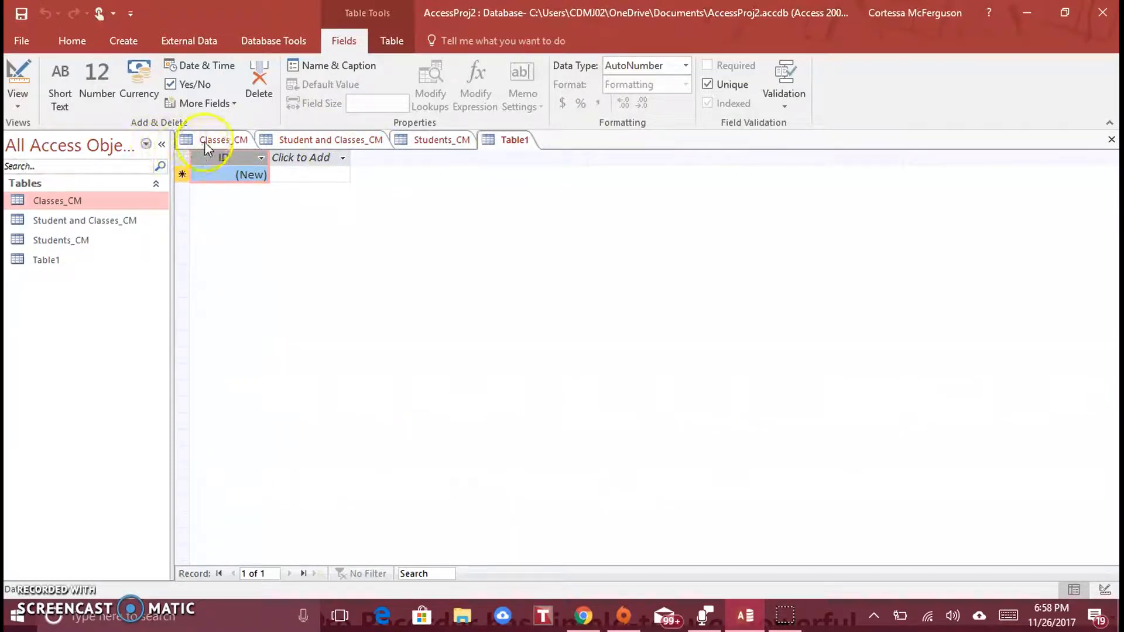
- Look through the Classes_CM, Student and Classes_CM and Students_CM tables, and return to the new table
{"action": "left_click", "coordinate": [205, 141]}
{"action": "left_click", "coordinate": [327, 140]}
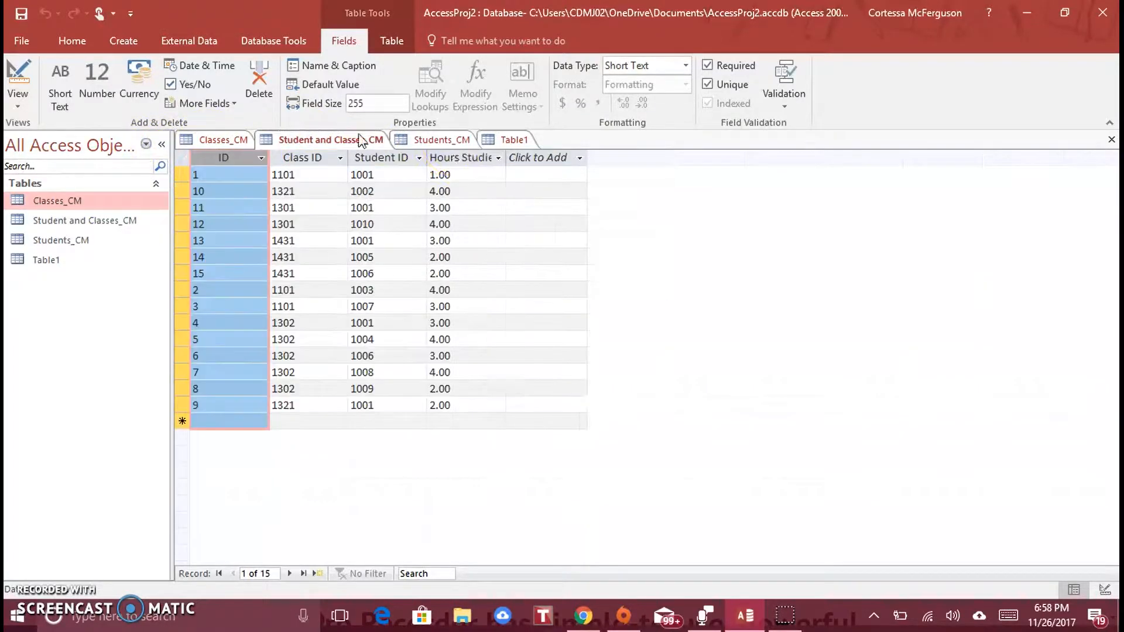
{"action": "left_click", "coordinate": [451, 141]}
{"action": "left_click", "coordinate": [515, 140]}
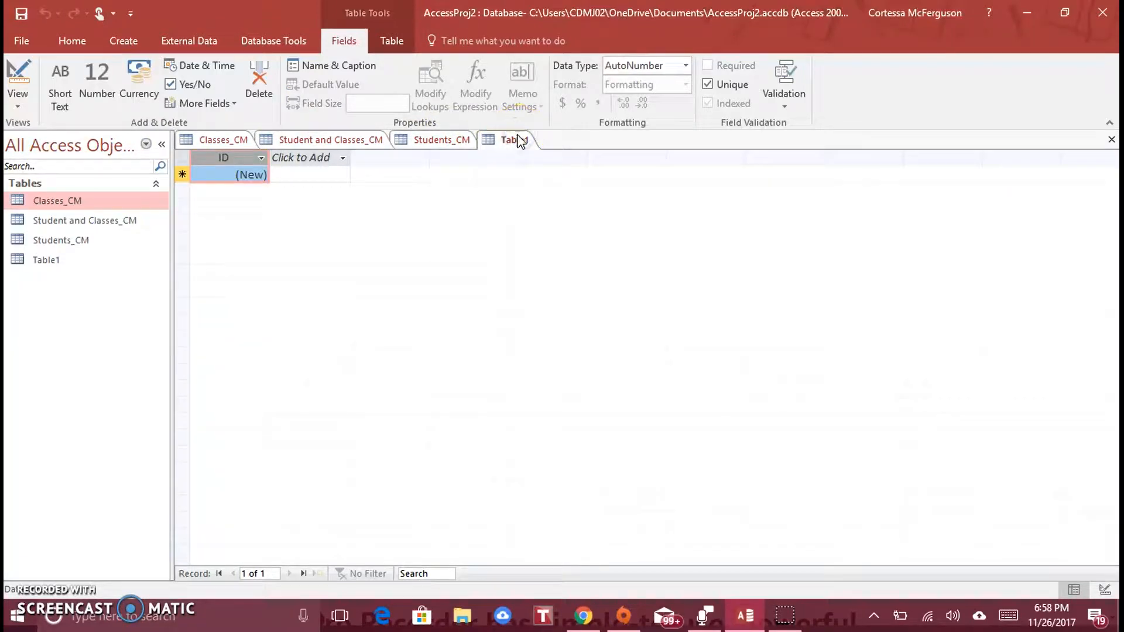
- Change the new table's ID field to Short Text and try a test entry of nmh in its first record
{"action": "left_click", "coordinate": [224, 168]}
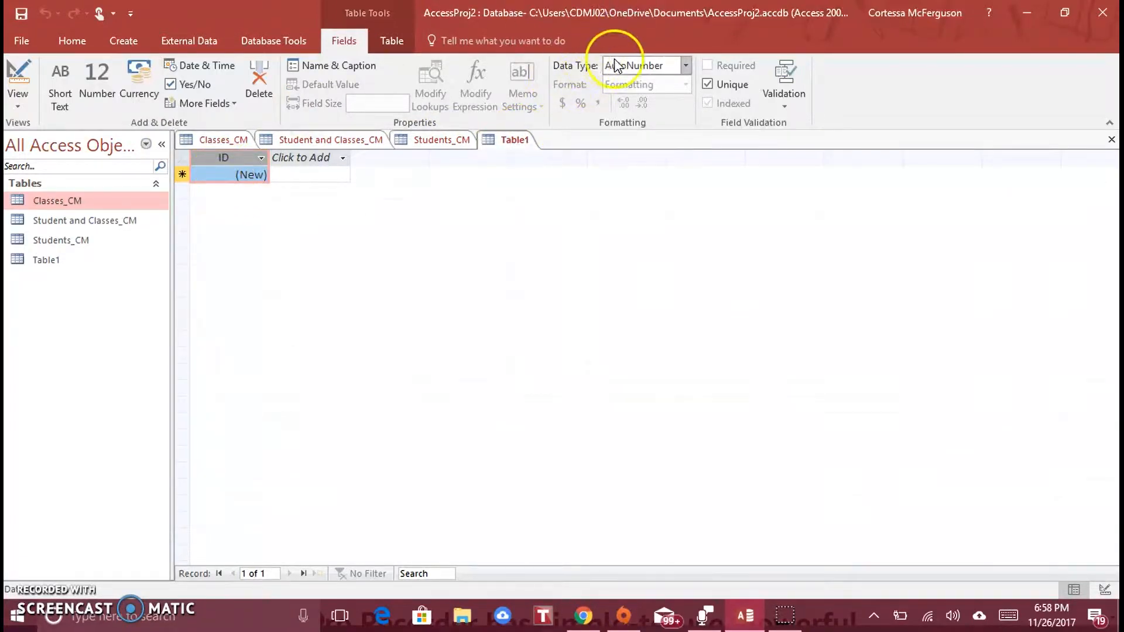
{"action": "left_click", "coordinate": [685, 66]}
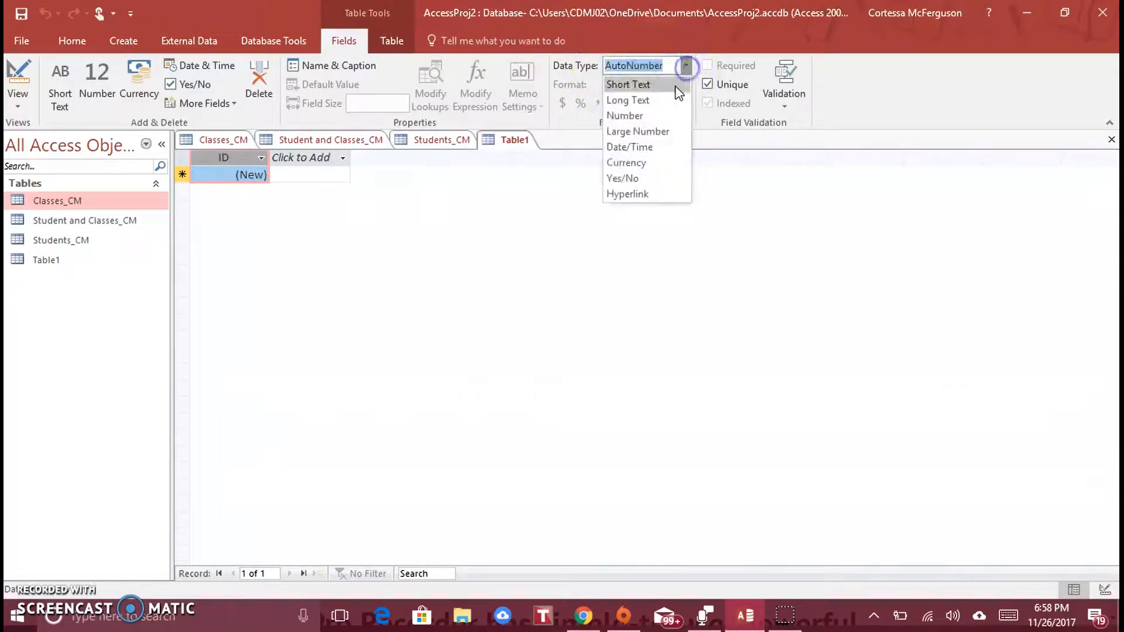
{"action": "left_click", "coordinate": [670, 86]}
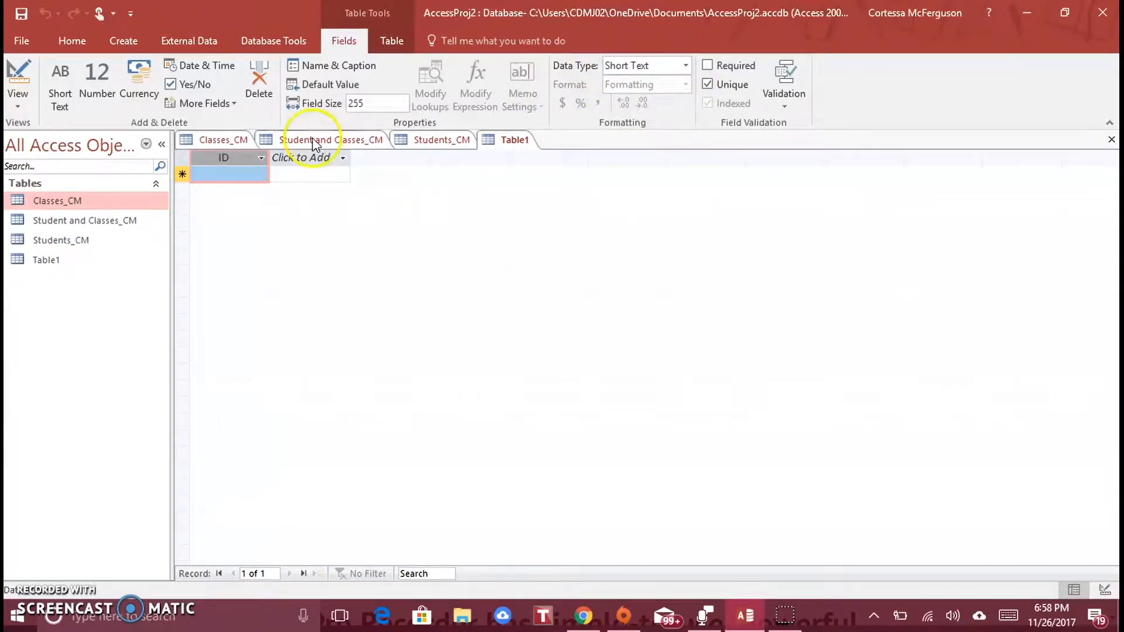
{"action": "left_click", "coordinate": [248, 175]}
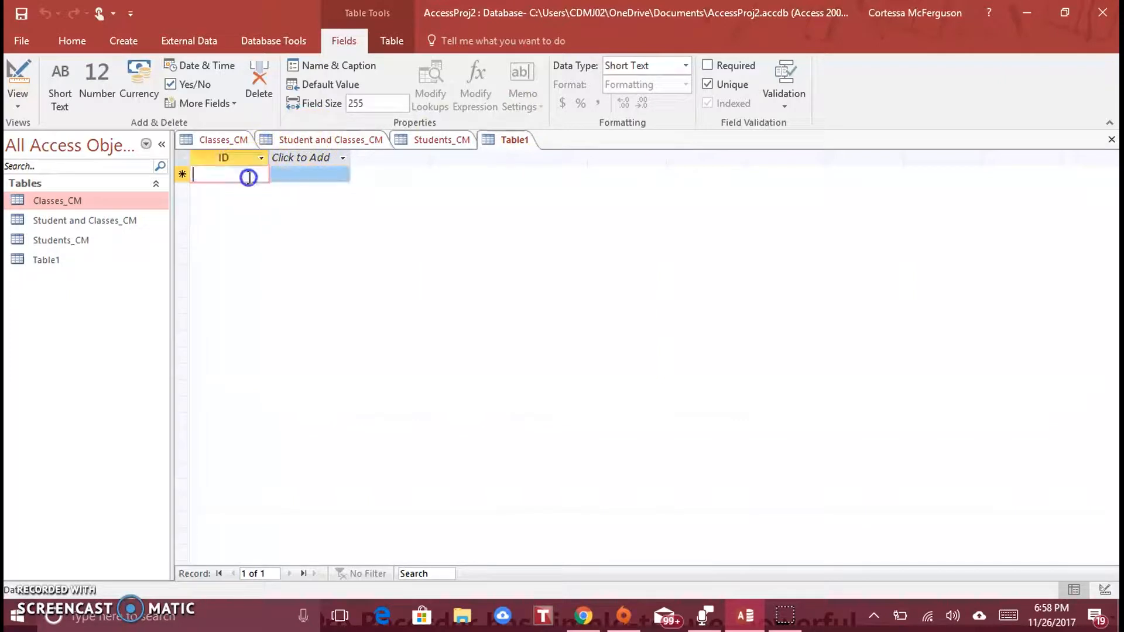
{"action": "type", "text": "nmh"}
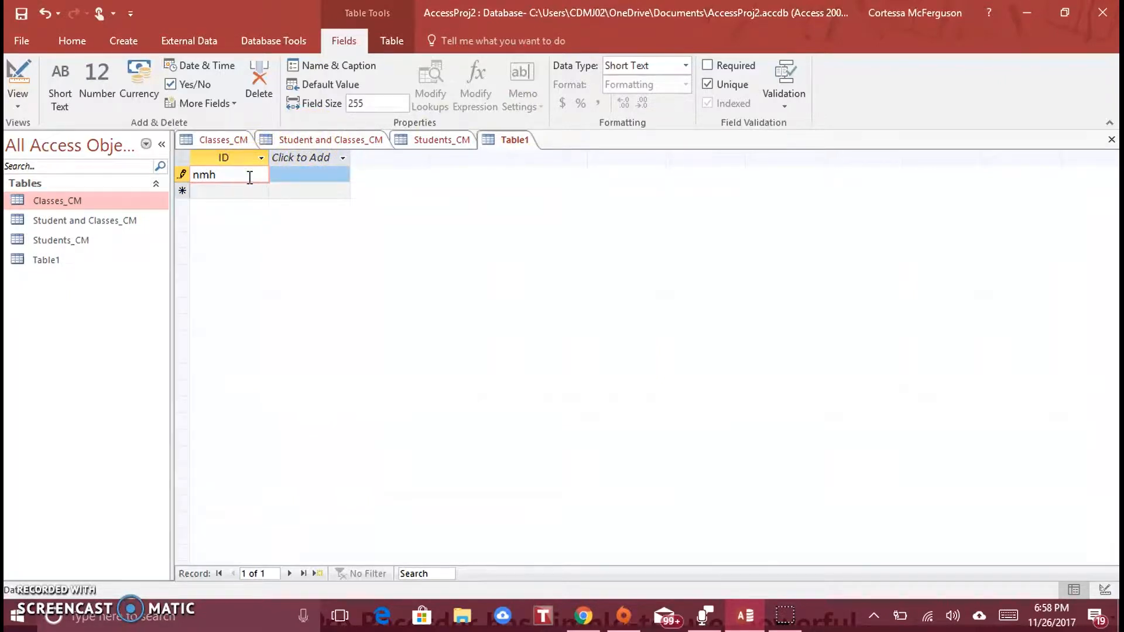
{"action": "left_click", "coordinate": [216, 184]}
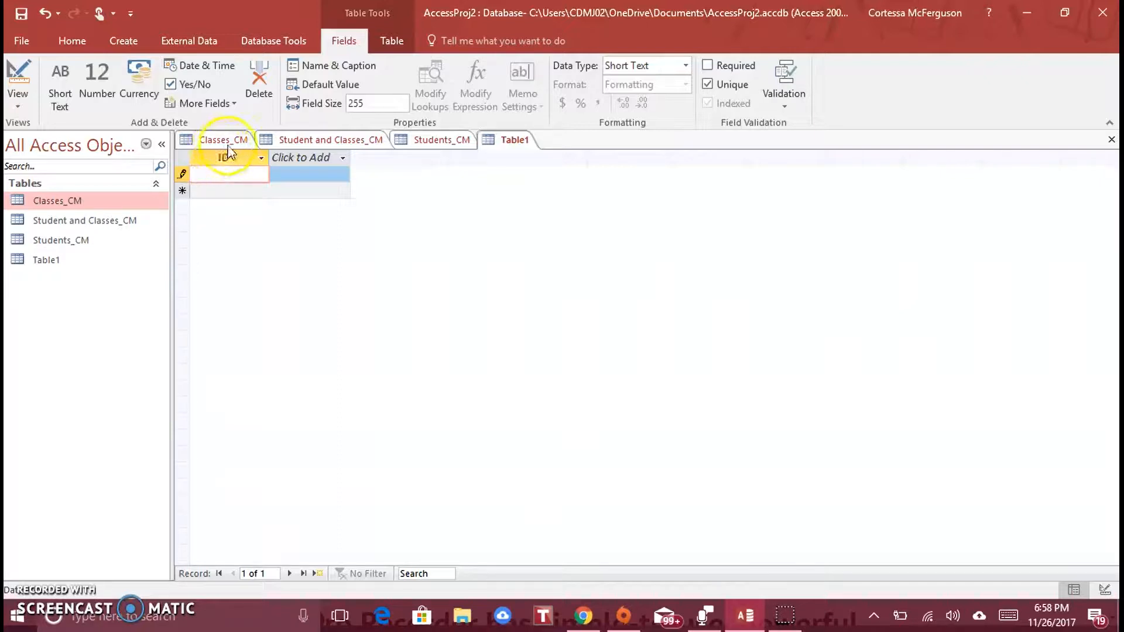
- Close the new table without saving its design or the record being edited
{"action": "right_click", "coordinate": [513, 140]}
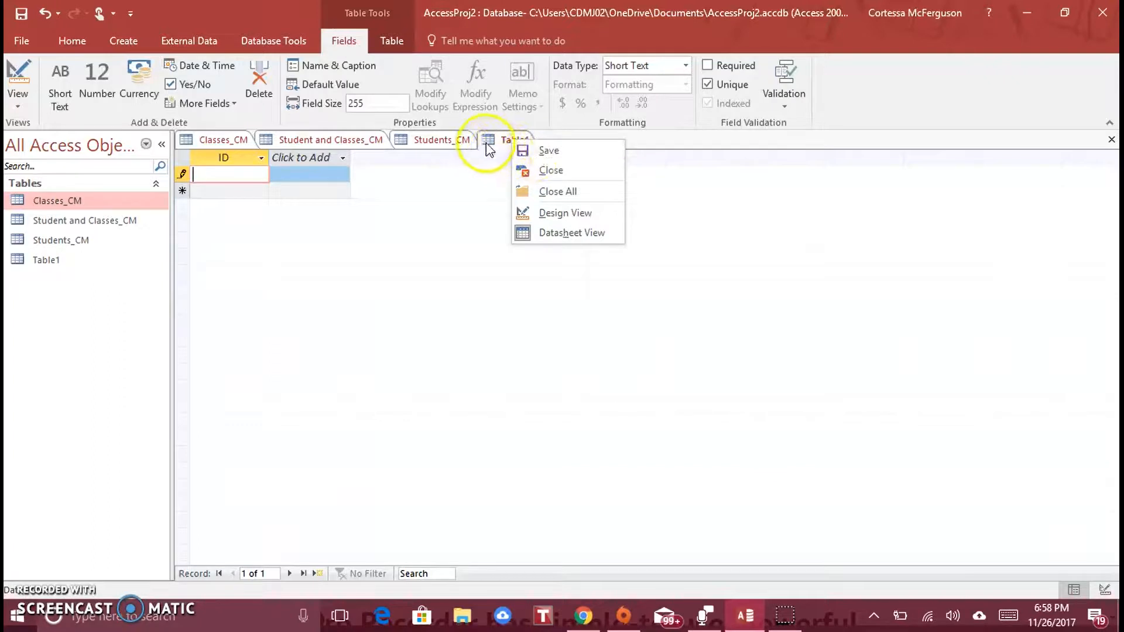
{"action": "left_click", "coordinate": [519, 150]}
{"action": "right_click", "coordinate": [517, 146]}
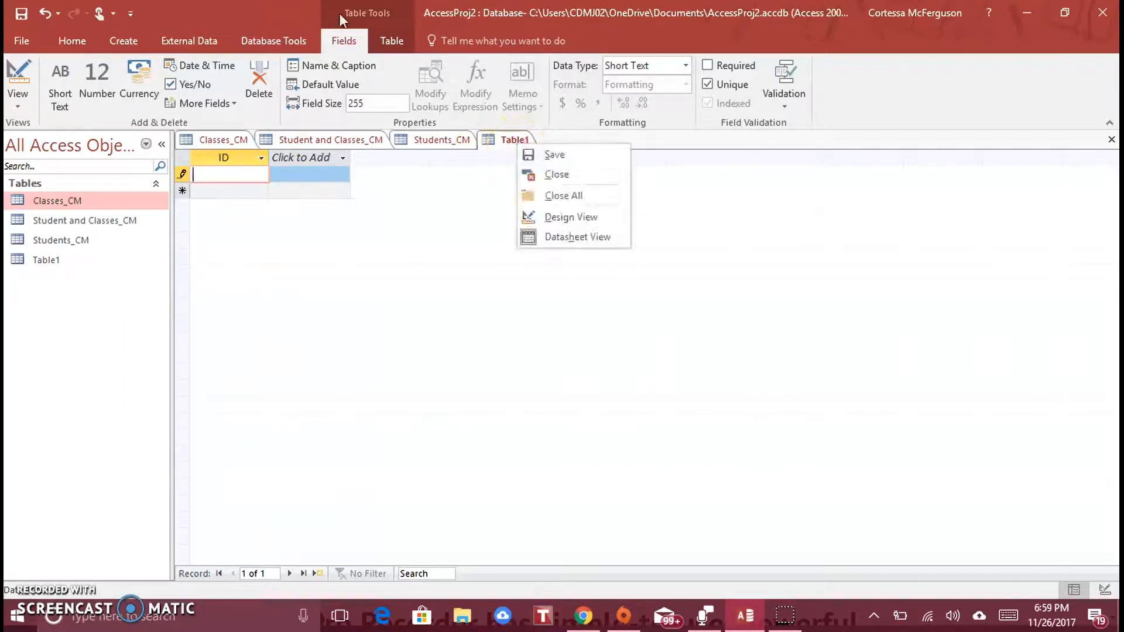
{"action": "left_click", "coordinate": [547, 178]}
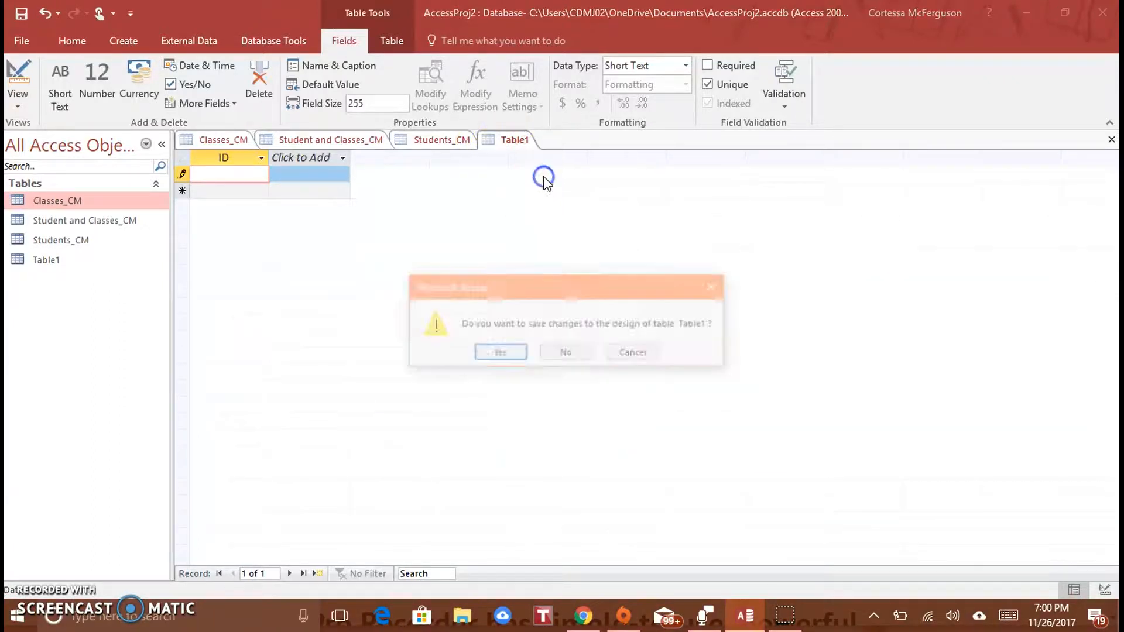
{"action": "left_click", "coordinate": [574, 355]}
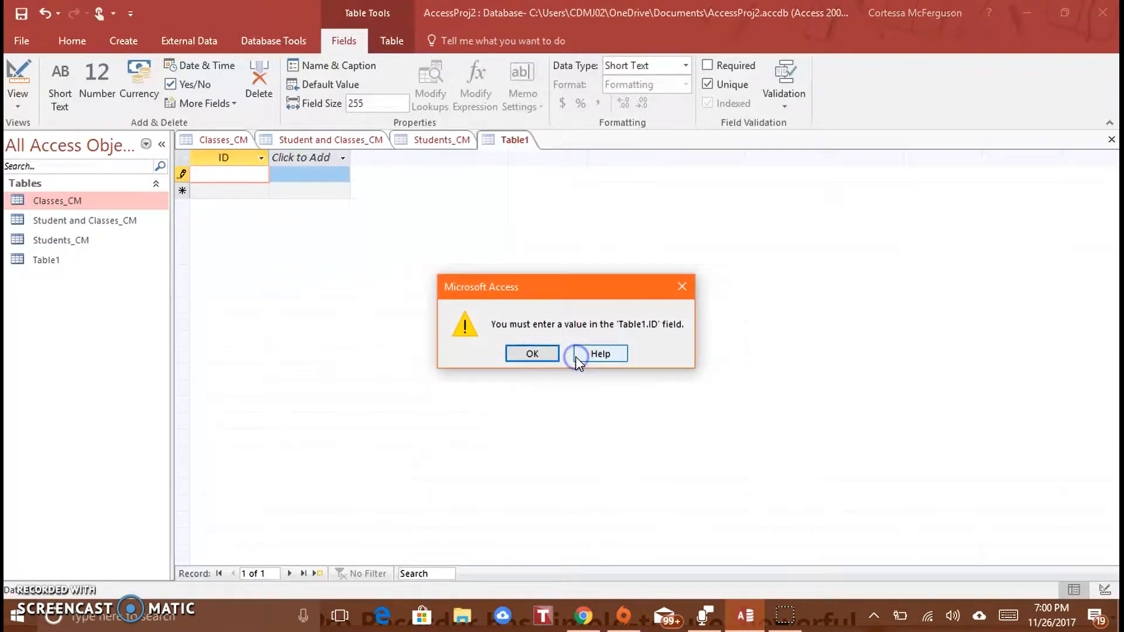
{"action": "left_click", "coordinate": [532, 354]}
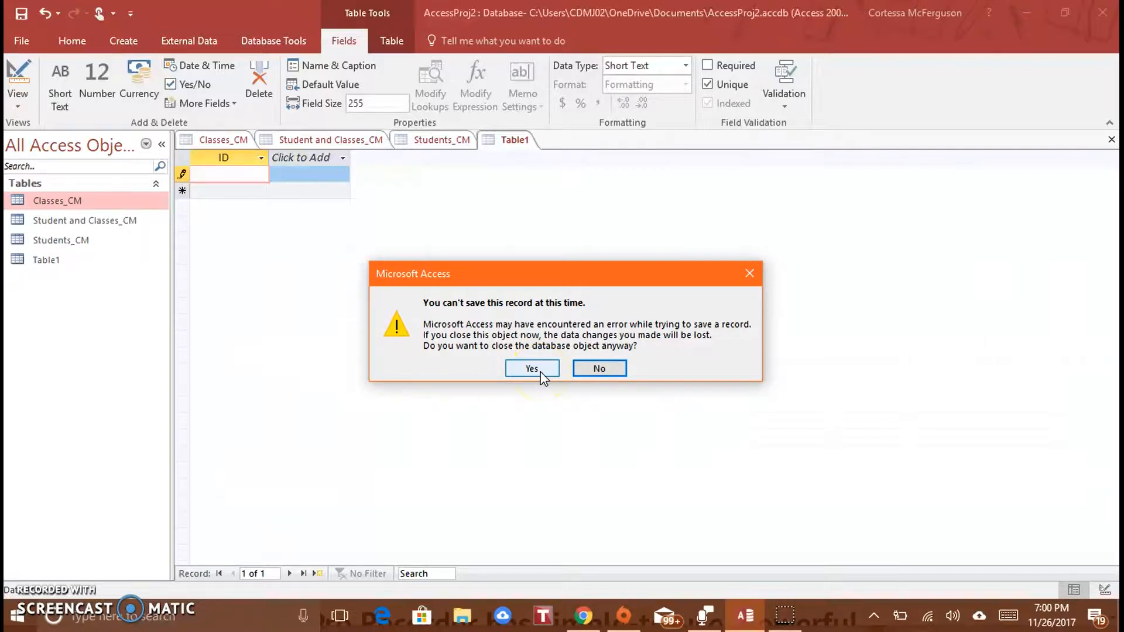
{"action": "left_click", "coordinate": [531, 368]}
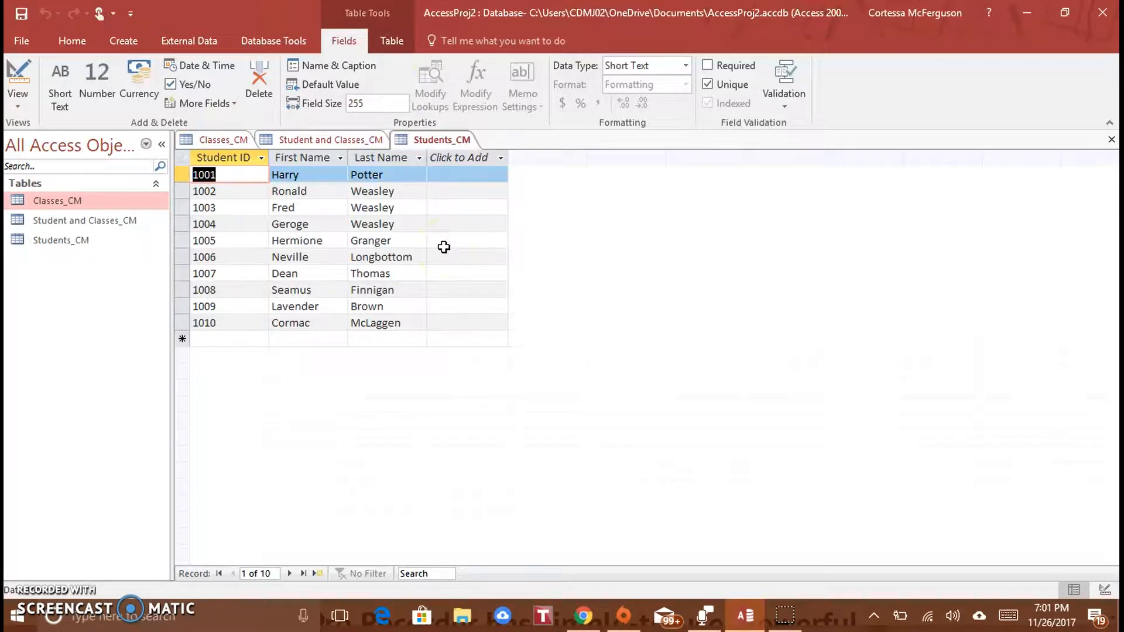
- Create a query in design view containing the Classes_CM, Student and Classes_CM and Students_CM tables
{"action": "left_click", "coordinate": [122, 42]}
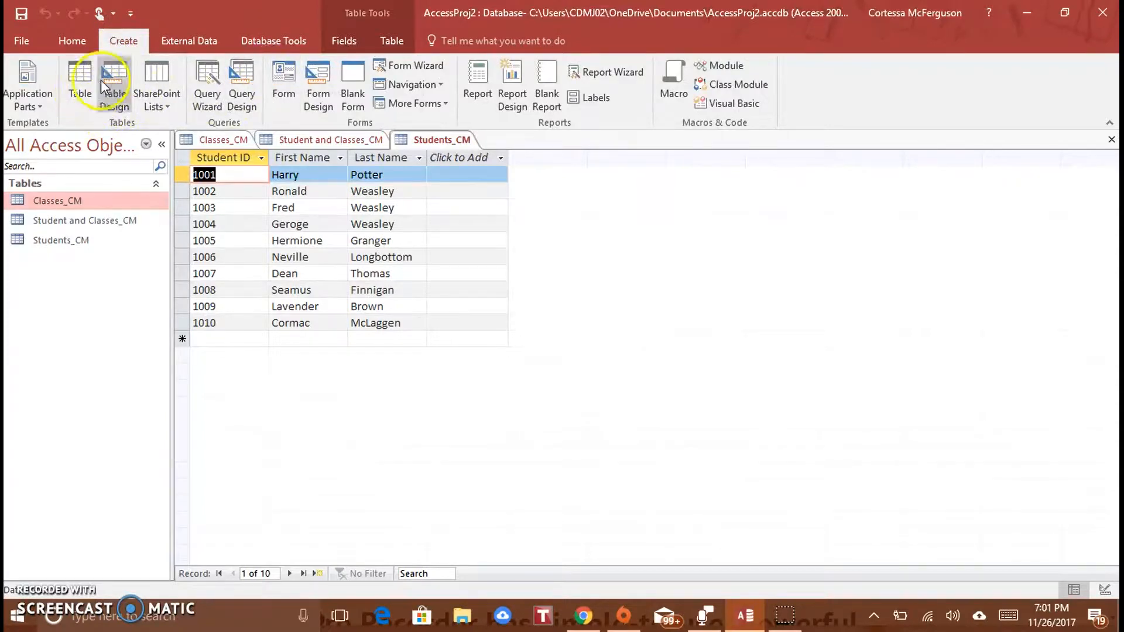
{"action": "left_click", "coordinate": [233, 101]}
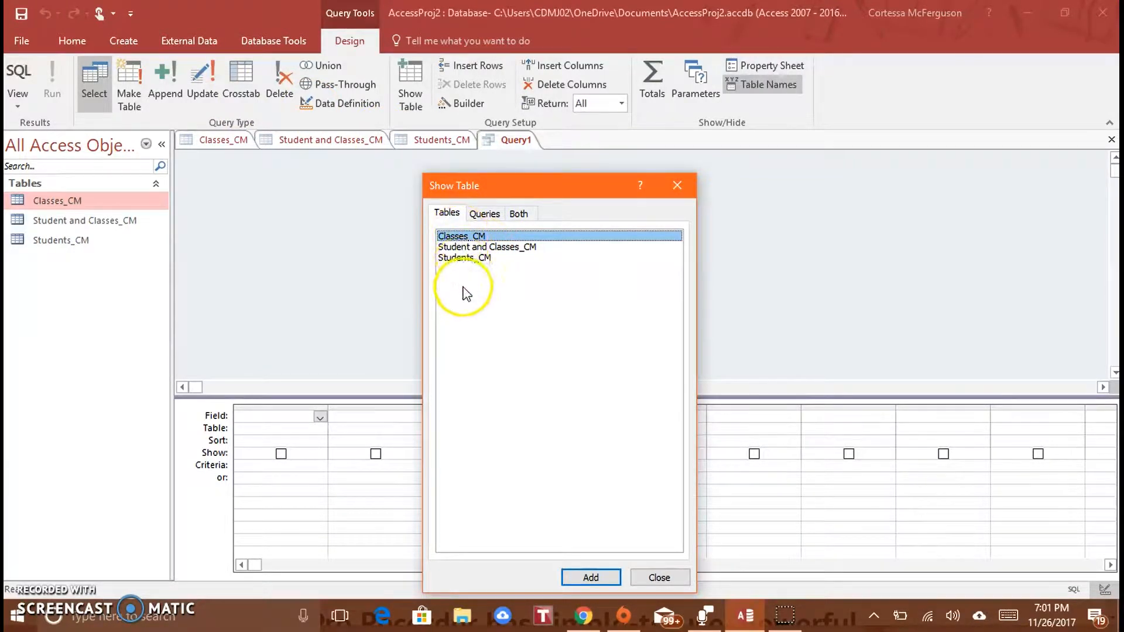
{"action": "left_click", "coordinate": [590, 569]}
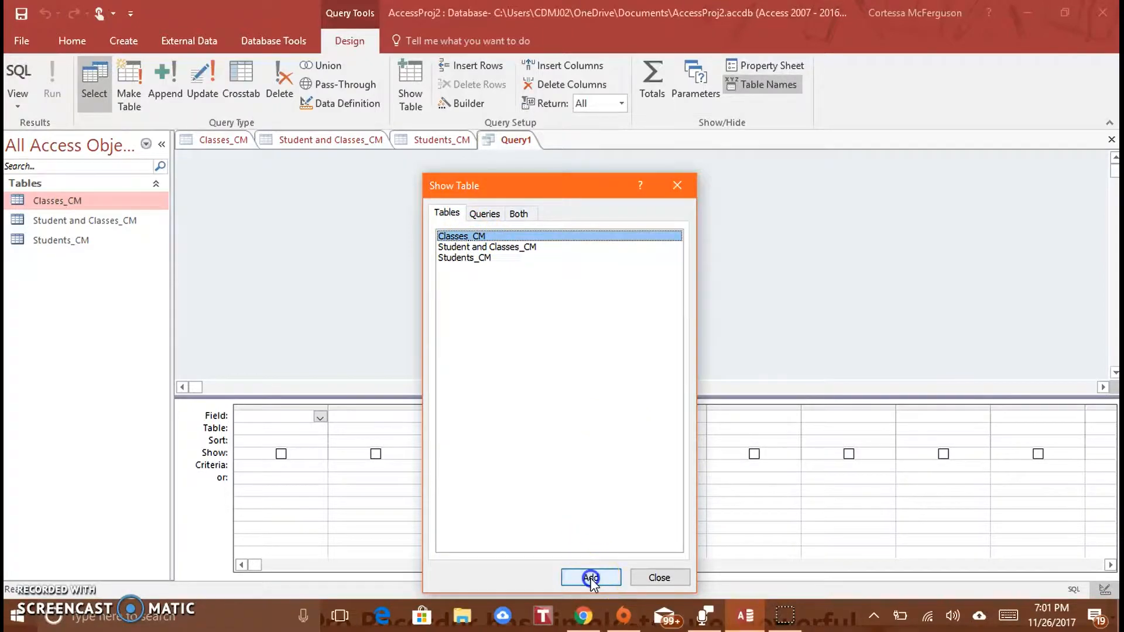
{"action": "left_click", "coordinate": [520, 248]}
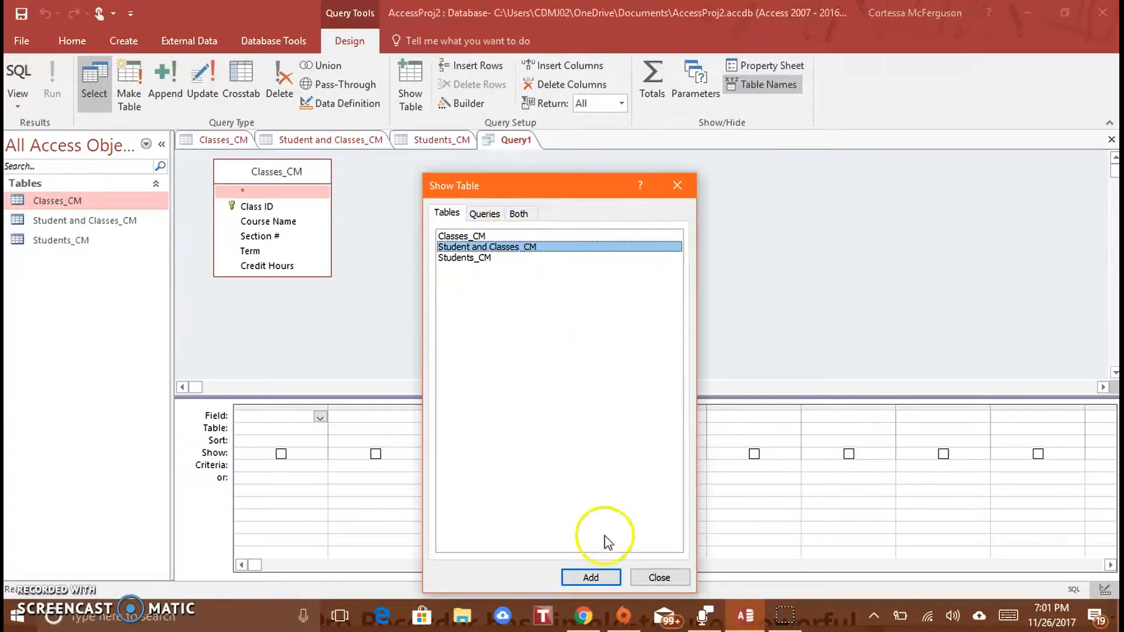
{"action": "left_click", "coordinate": [591, 577]}
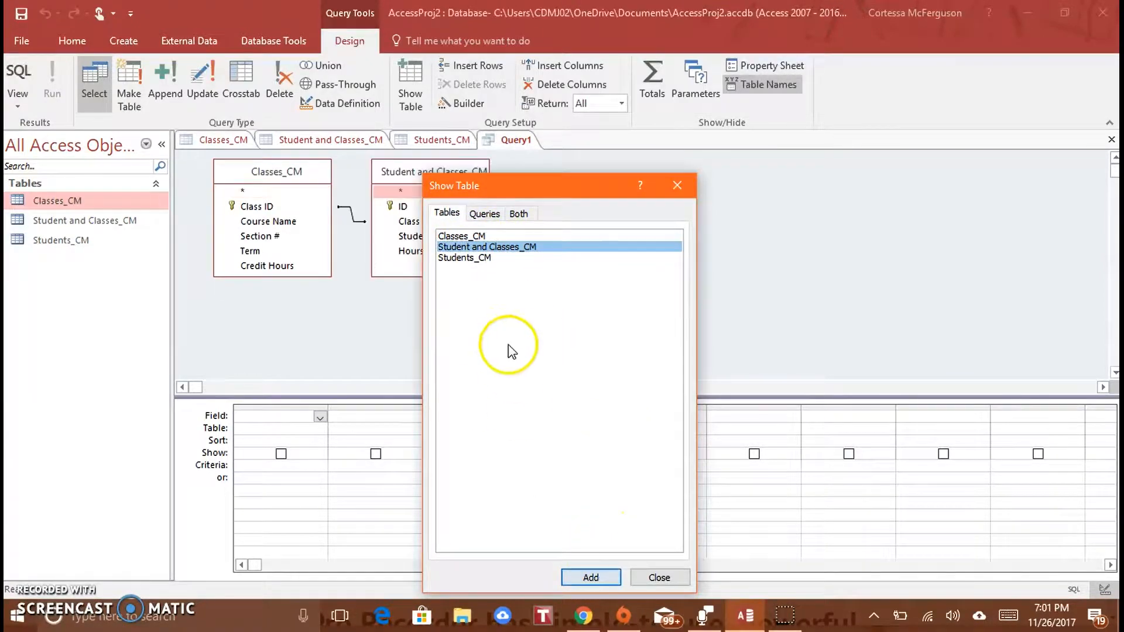
{"action": "left_click", "coordinate": [467, 258]}
{"action": "left_click", "coordinate": [601, 577]}
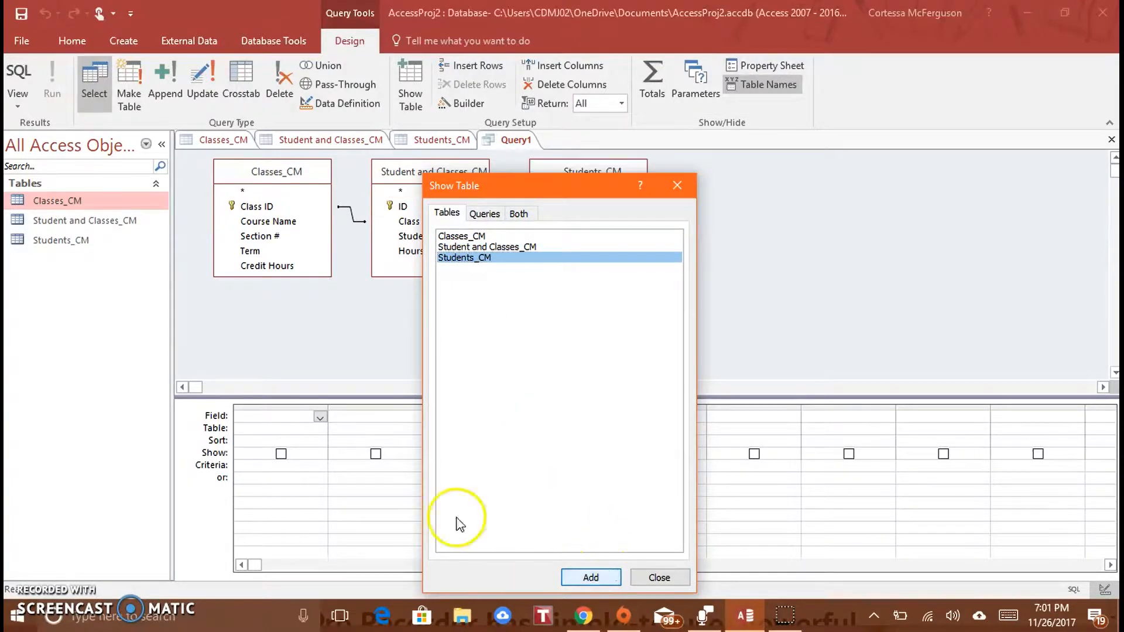
{"action": "left_click", "coordinate": [678, 185]}
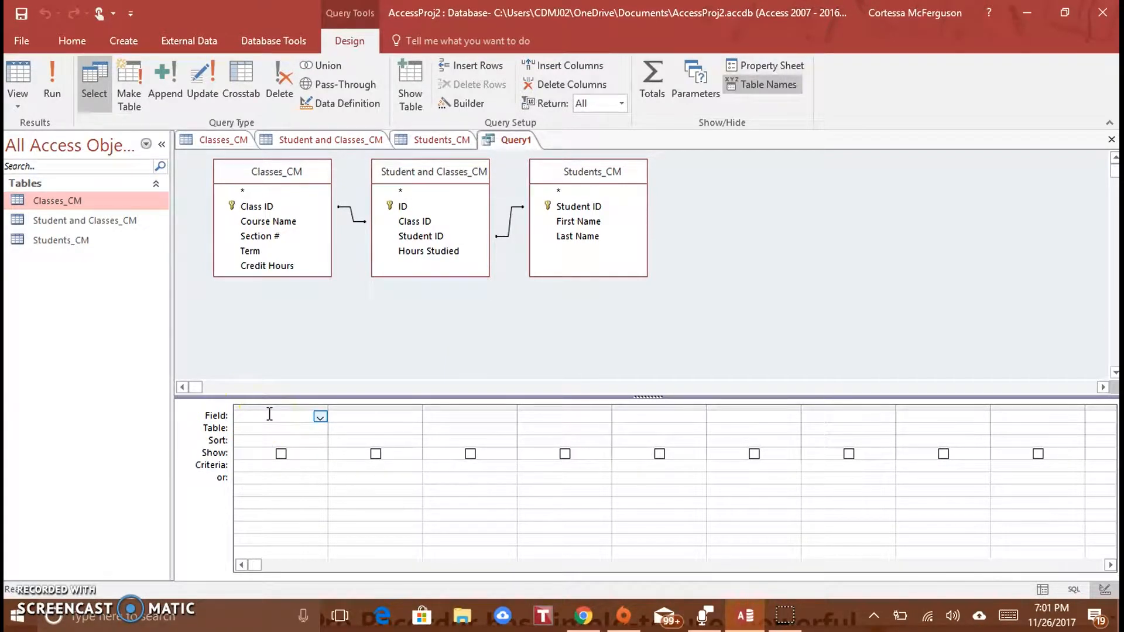
- Add the Last Name field from Students_CM to the query's first column and enter the student's last name as its "or" criterion
{"action": "left_click", "coordinate": [320, 416]}
{"action": "left_click", "coordinate": [319, 417]}
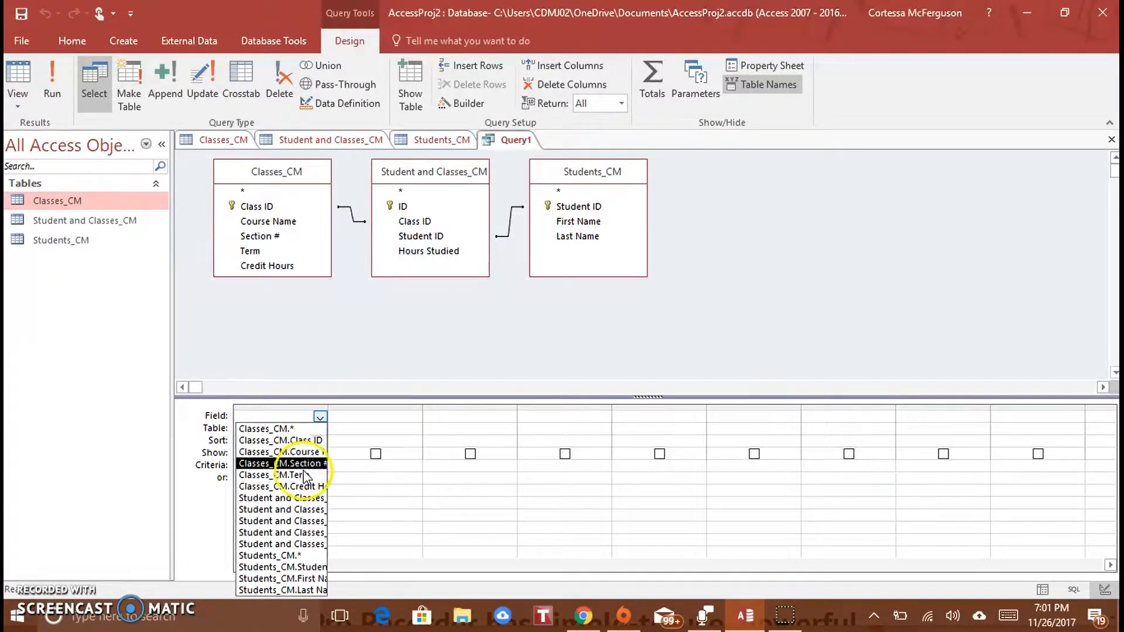
{"action": "left_click", "coordinate": [305, 589]}
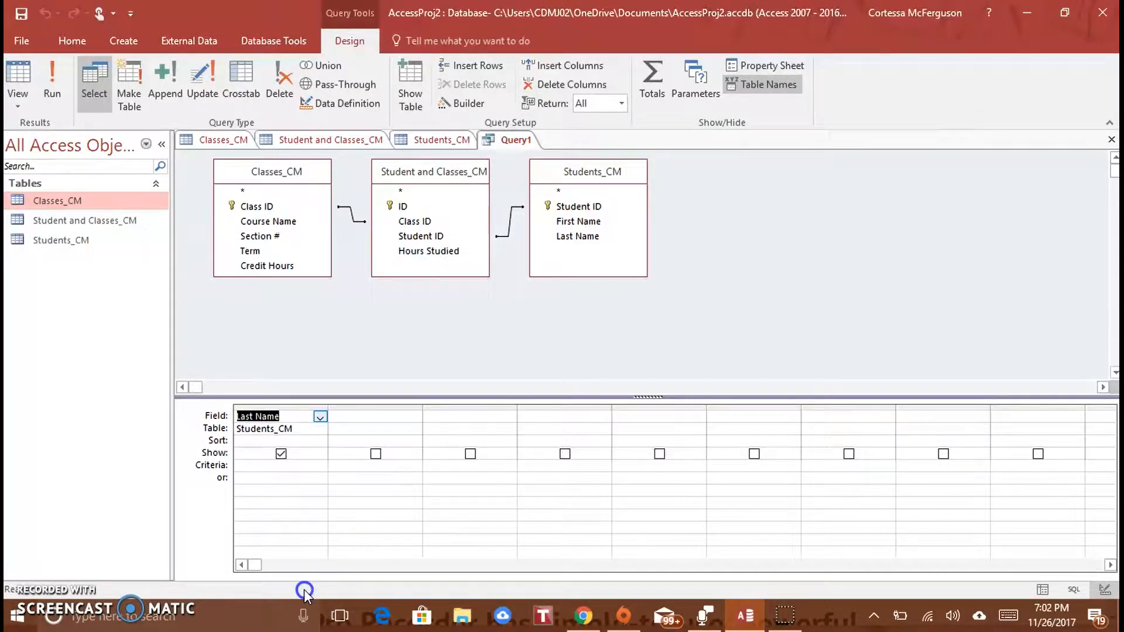
{"action": "left_click", "coordinate": [262, 479]}
{"action": "type", "text": "pott"}
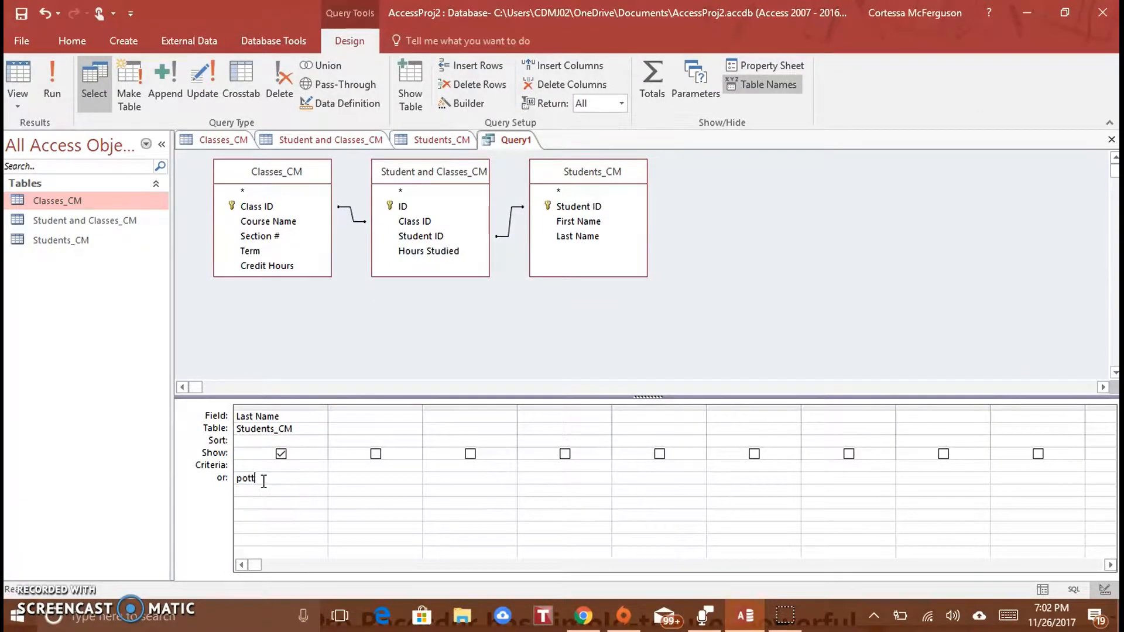
{"action": "type", "text": "er"}
{"action": "left_click", "coordinate": [357, 416]}
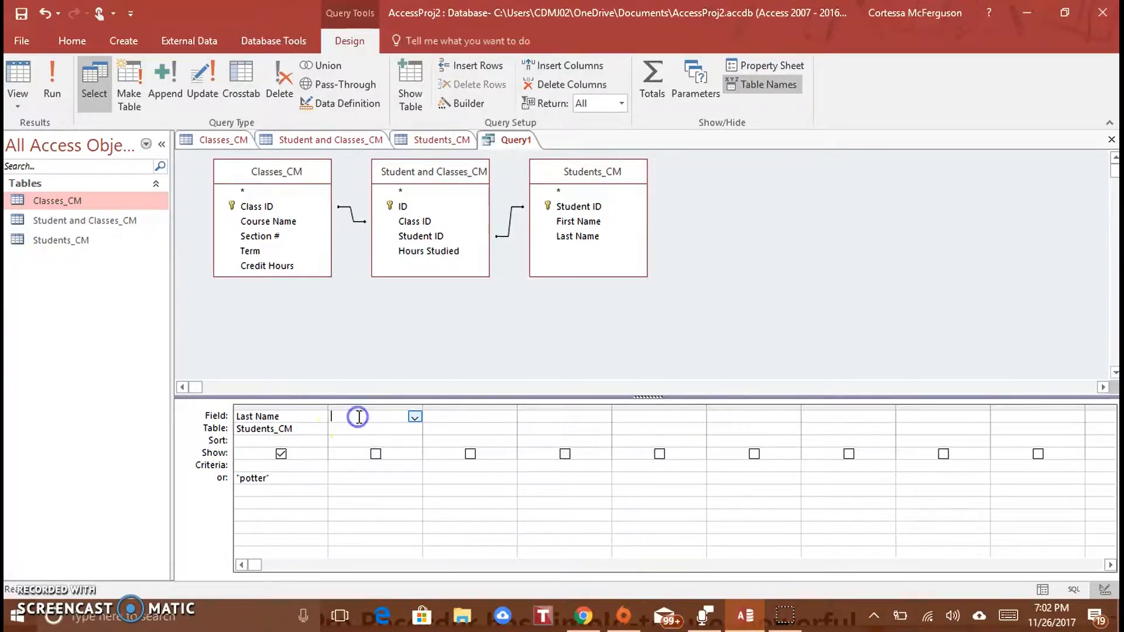
- Check the three source tables, and add the Course Name field from Classes_CM to the query's second column
{"action": "left_click", "coordinate": [216, 139]}
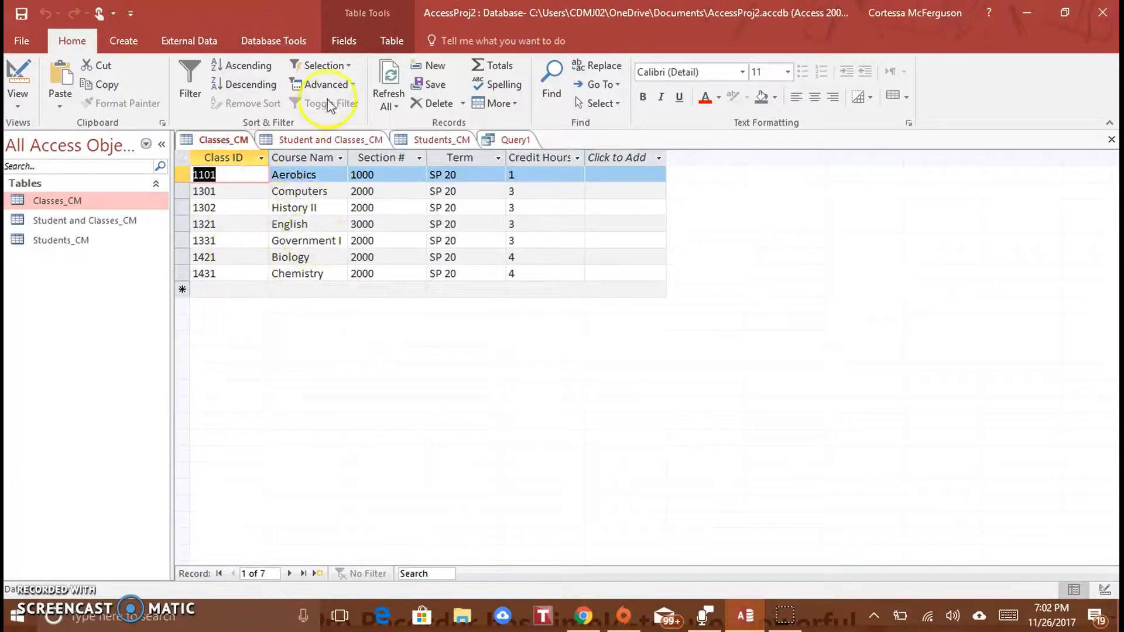
{"action": "left_click", "coordinate": [329, 141]}
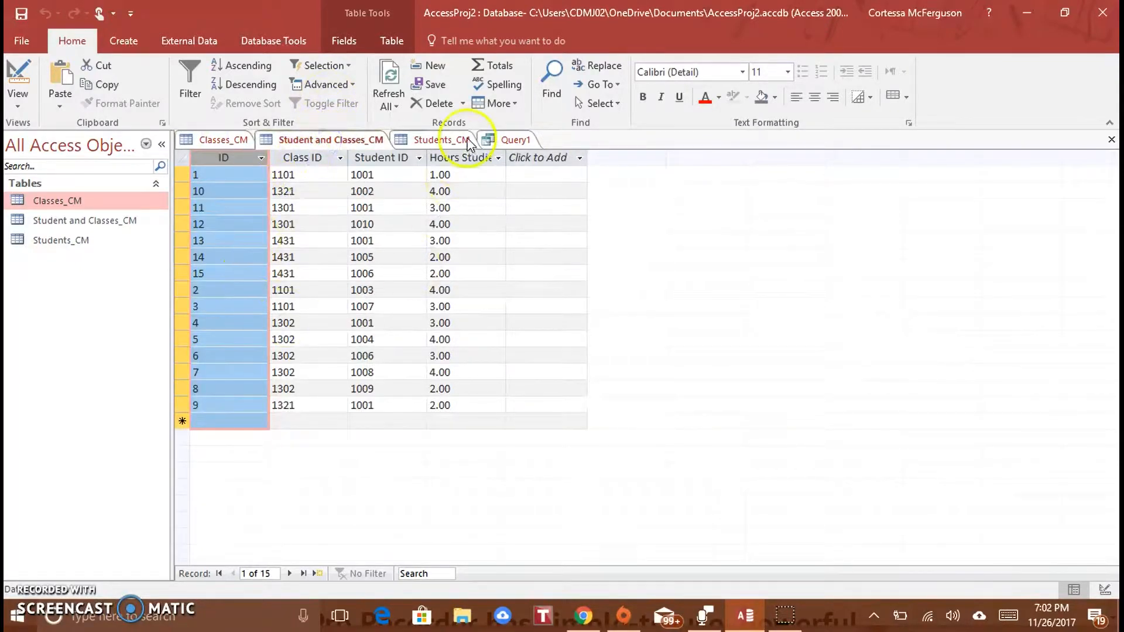
{"action": "left_click", "coordinate": [451, 140]}
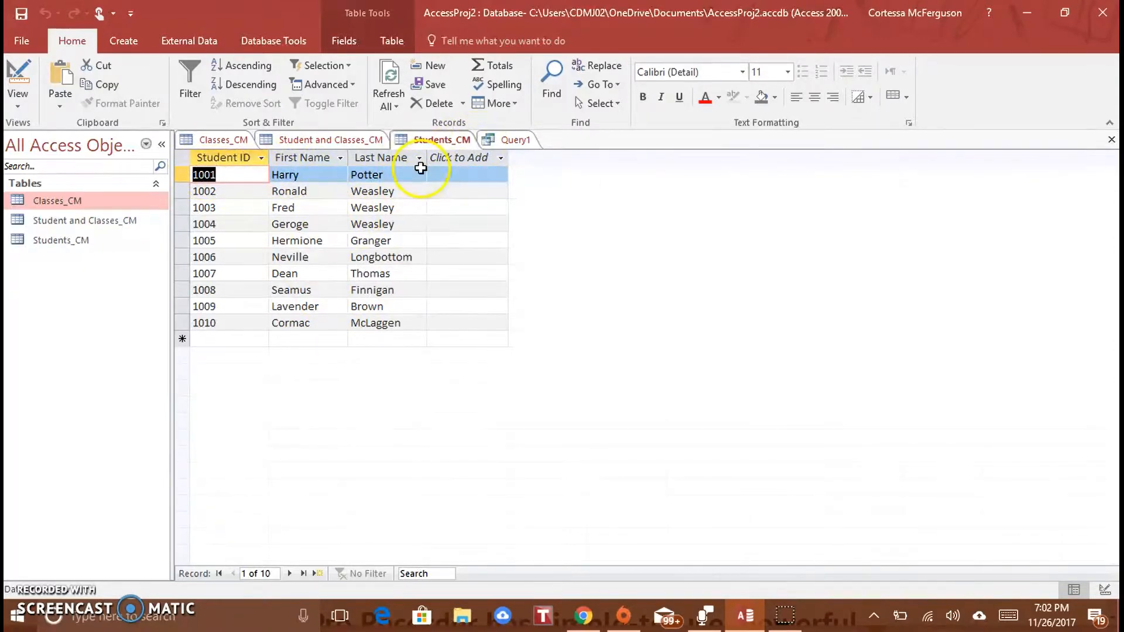
{"action": "left_click", "coordinate": [519, 140]}
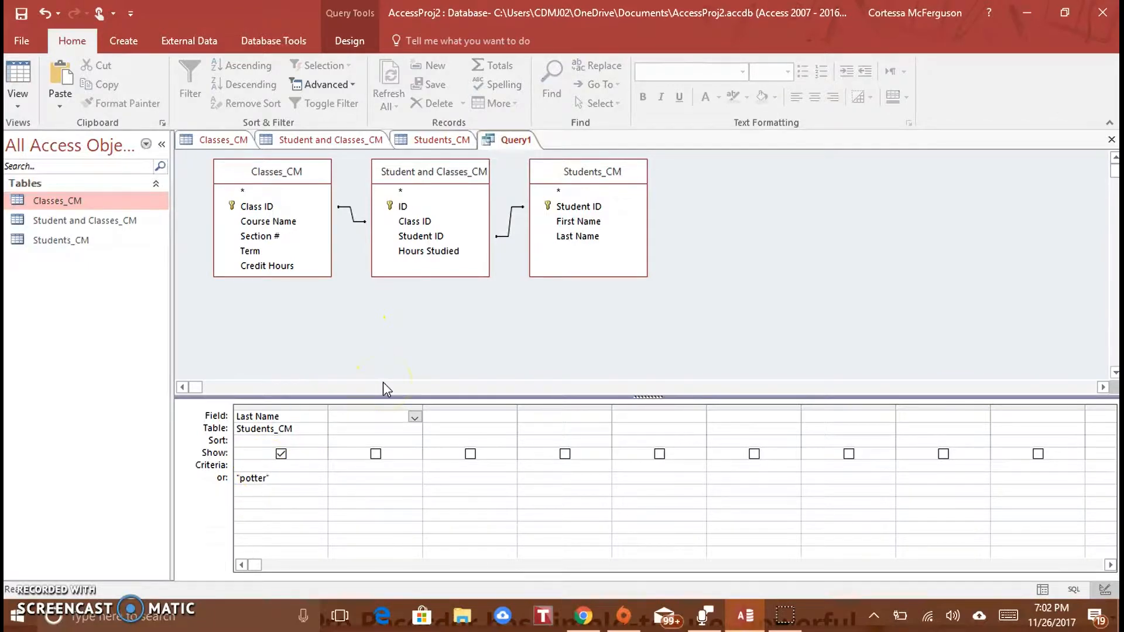
{"action": "left_click", "coordinate": [384, 416]}
{"action": "left_click", "coordinate": [414, 417]}
{"action": "left_click", "coordinate": [409, 456]}
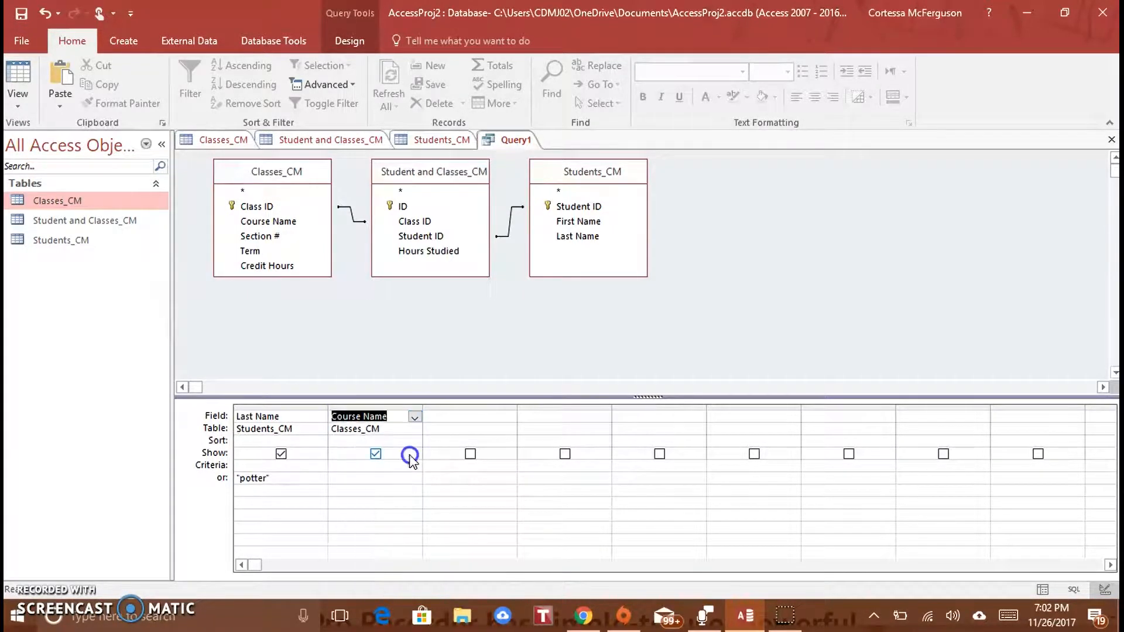
- Add Credit Hours from Classes_CM to the query's third column and Hours Studied from Student and Classes_CM to the fourth
{"action": "left_click", "coordinate": [499, 415]}
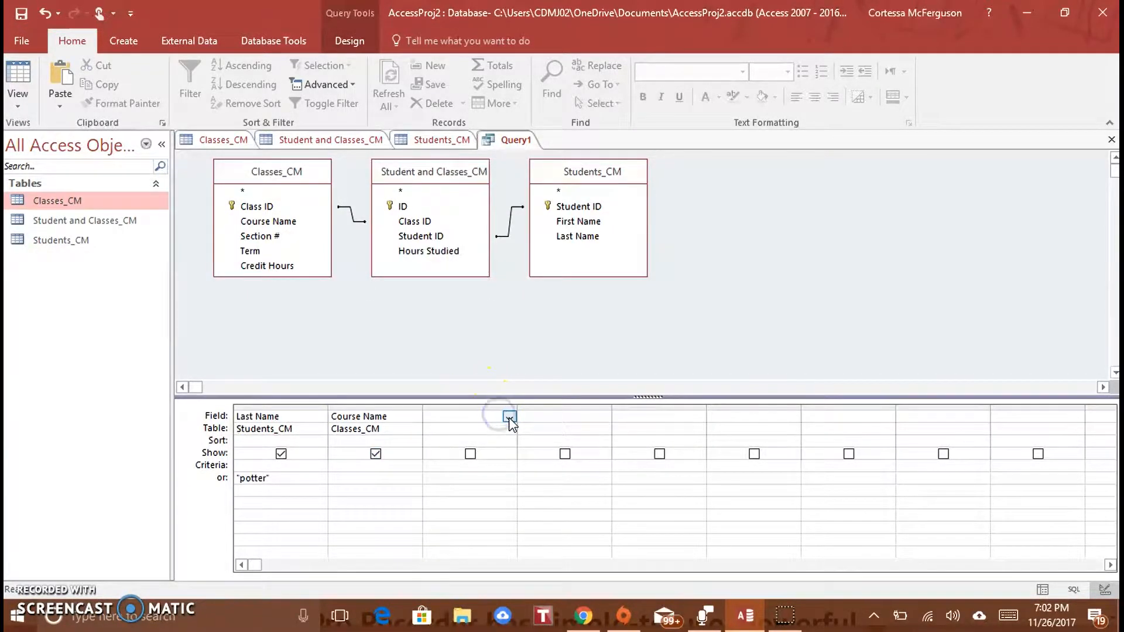
{"action": "left_click", "coordinate": [508, 416]}
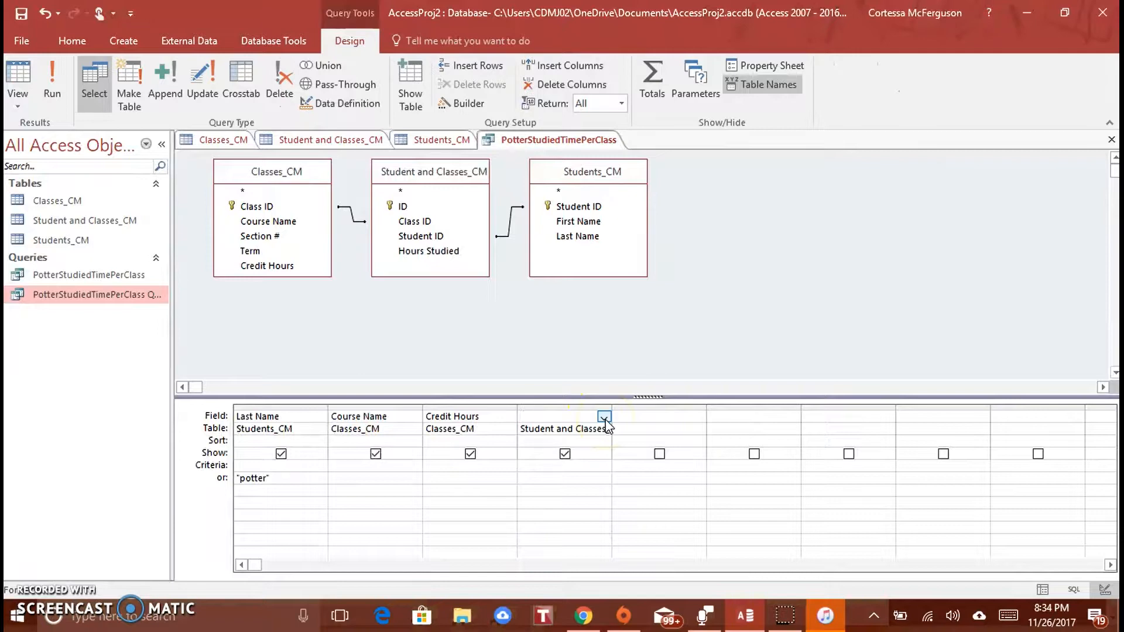
{"action": "left_click", "coordinate": [604, 417]}
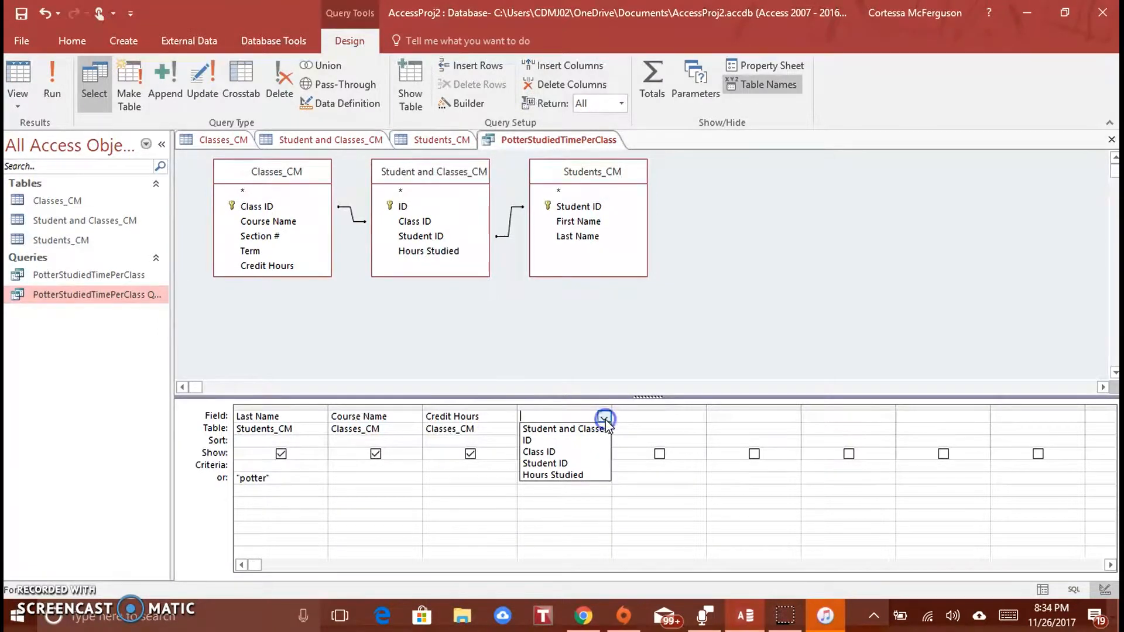
{"action": "left_click", "coordinate": [583, 475]}
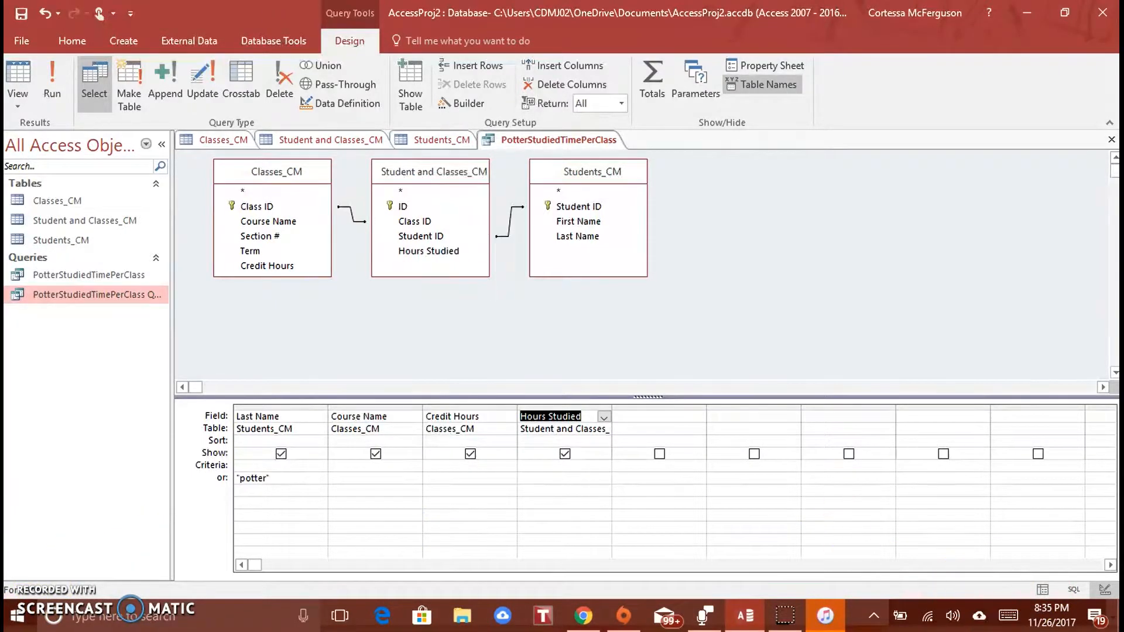
- Display the study-time query's results in Datasheet view and save the query
{"action": "left_click", "coordinate": [1044, 595]}
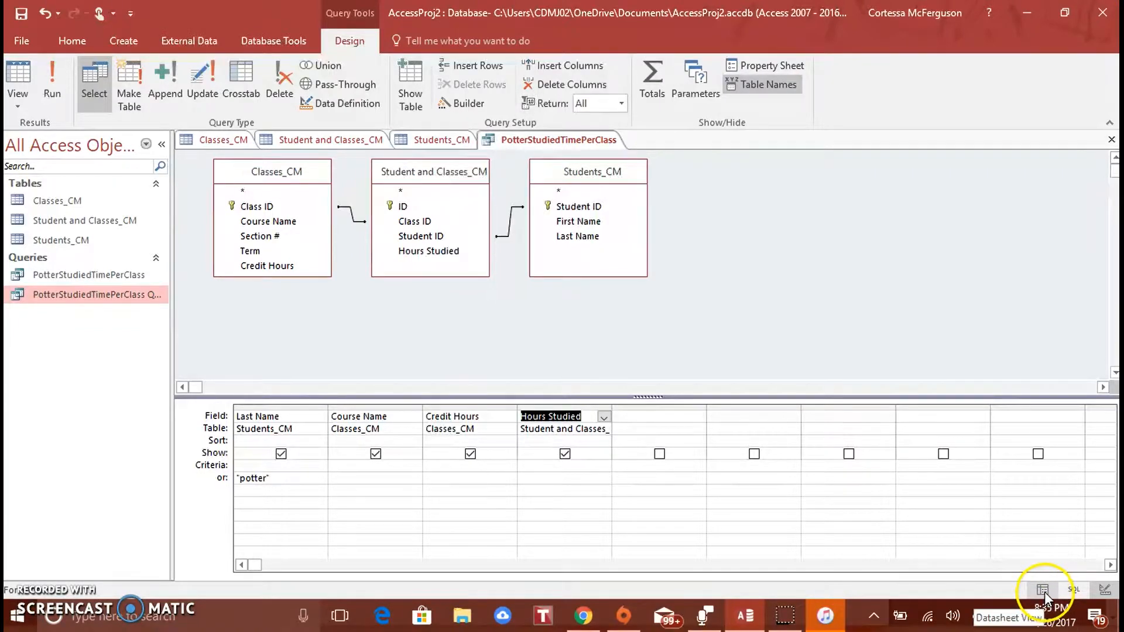
{"action": "left_click", "coordinate": [1044, 590]}
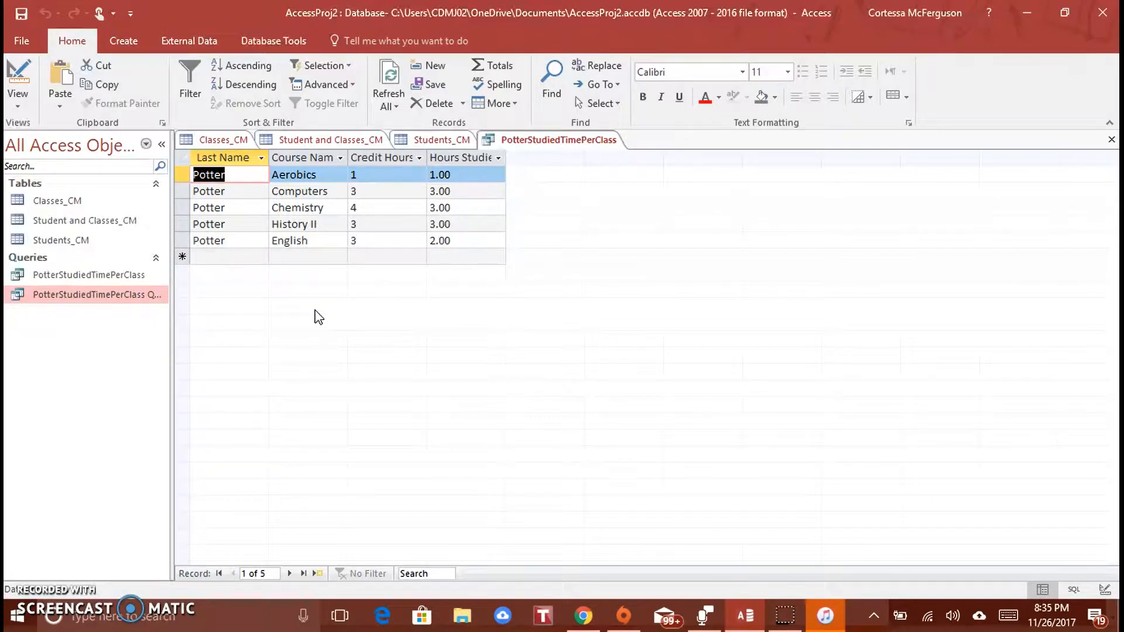
{"action": "right_click", "coordinate": [531, 142]}
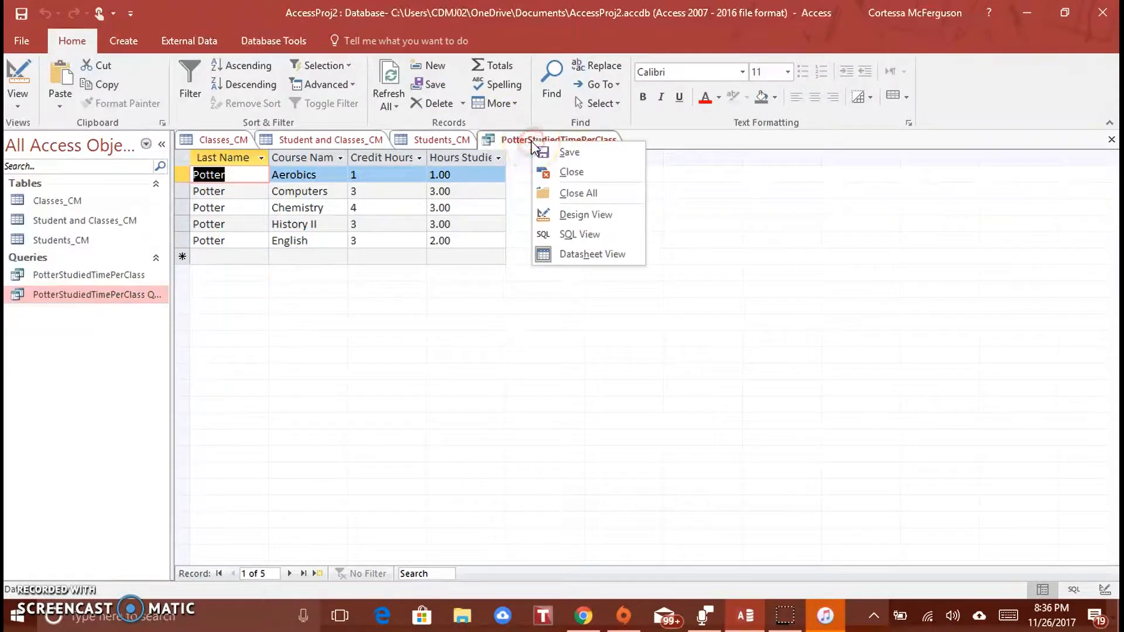
{"action": "left_click", "coordinate": [574, 156]}
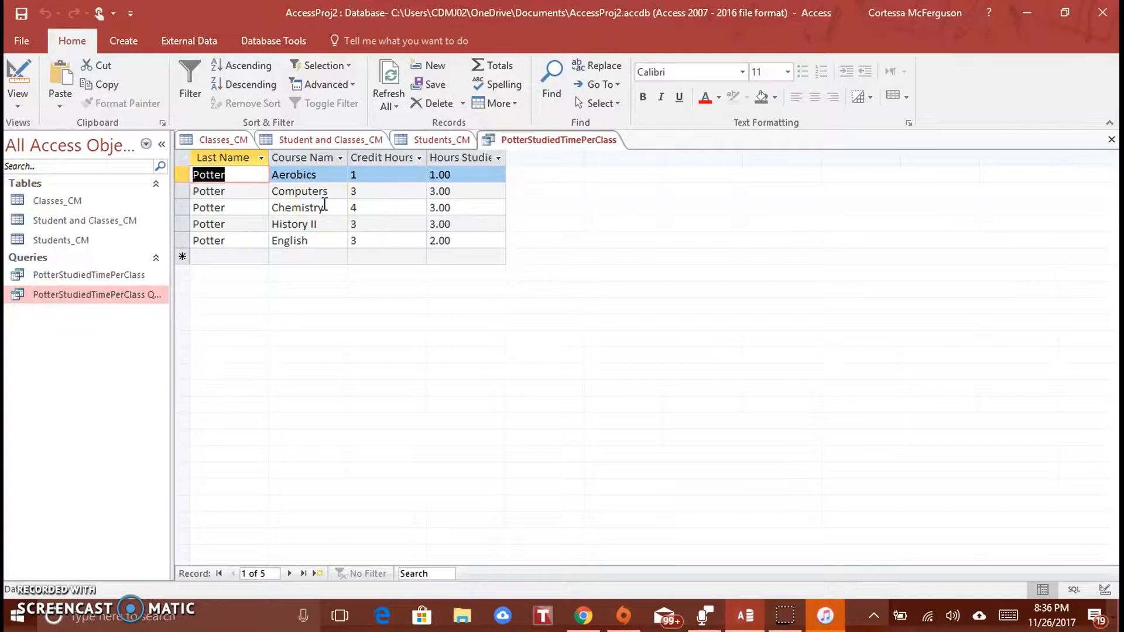
- Turn on the Total row for PotterStudiedTimePerClass Query1 with its empty fifth column selected
{"action": "left_click", "coordinate": [142, 297]}
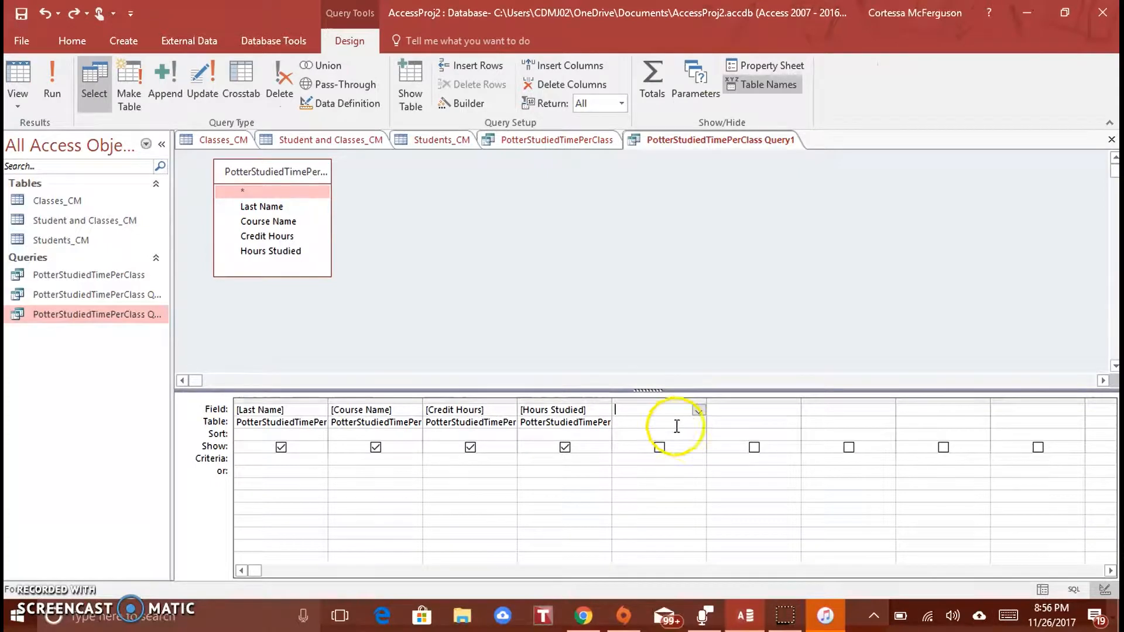
{"action": "left_click", "coordinate": [641, 415]}
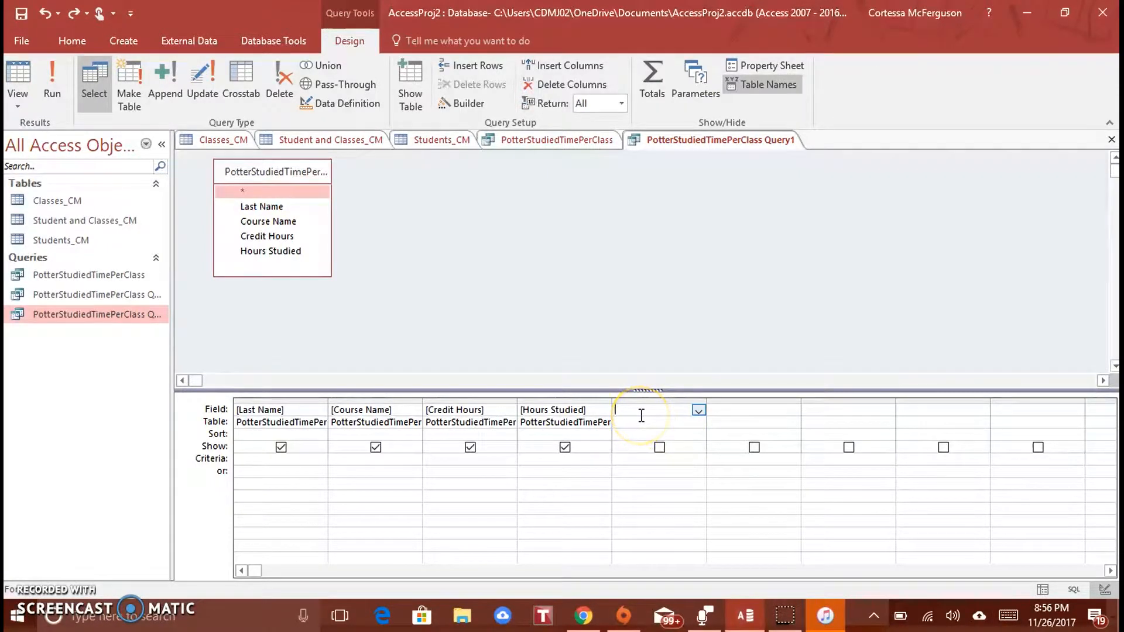
{"action": "left_click", "coordinate": [652, 79]}
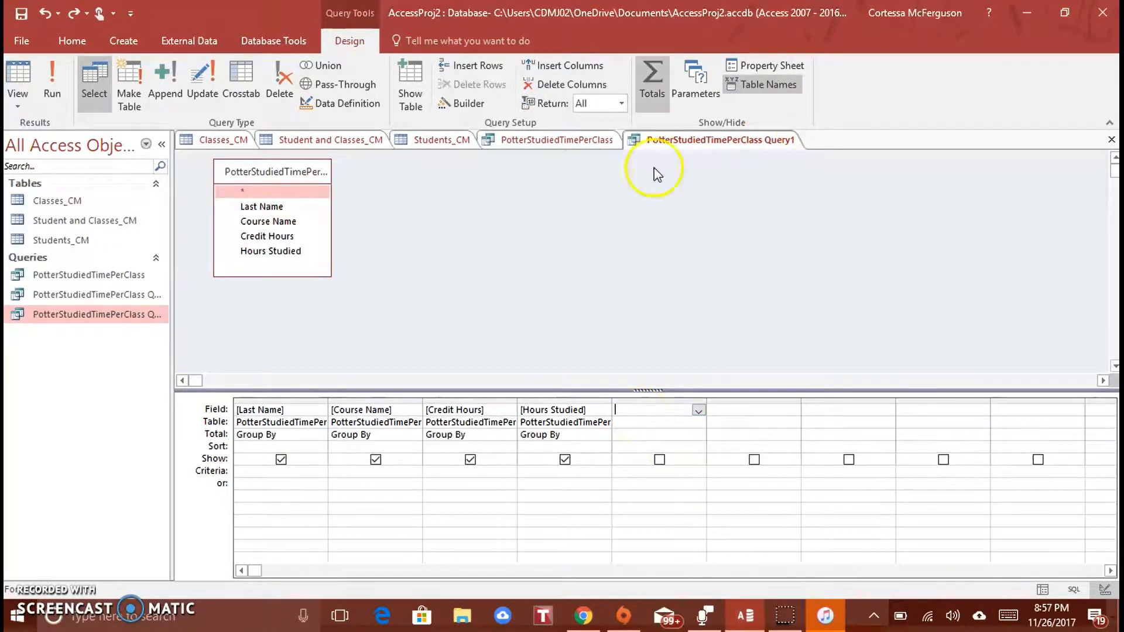
- Create a calculated field in the fifth column with the Expression Builder, using the expression [Credit Hours] * 2
{"action": "left_click", "coordinate": [454, 111]}
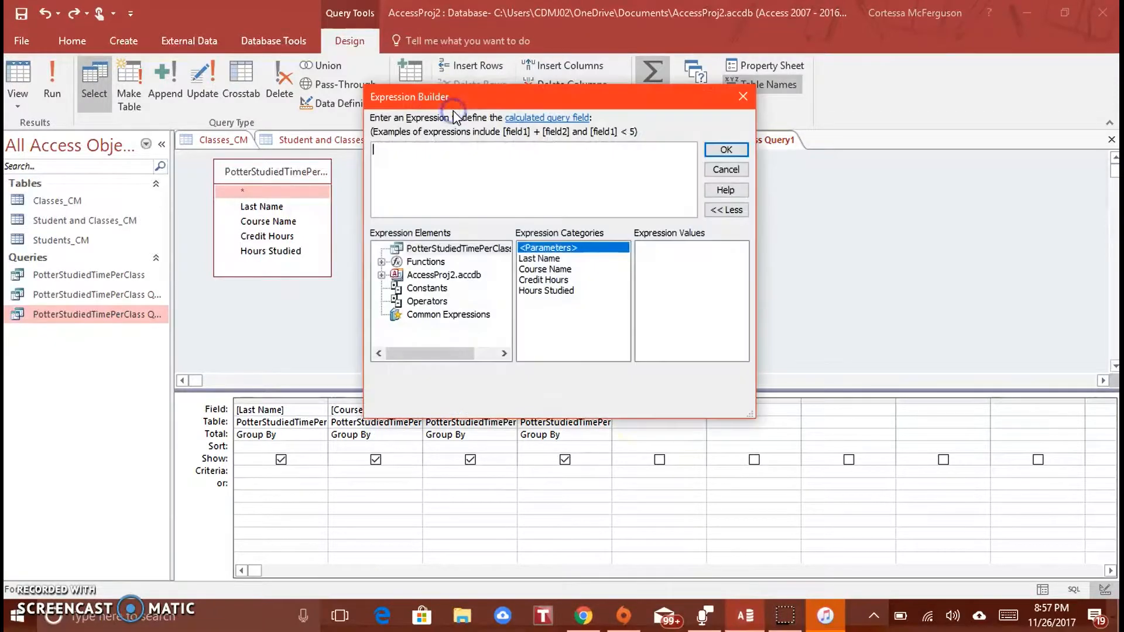
{"action": "left_click", "coordinate": [529, 217]}
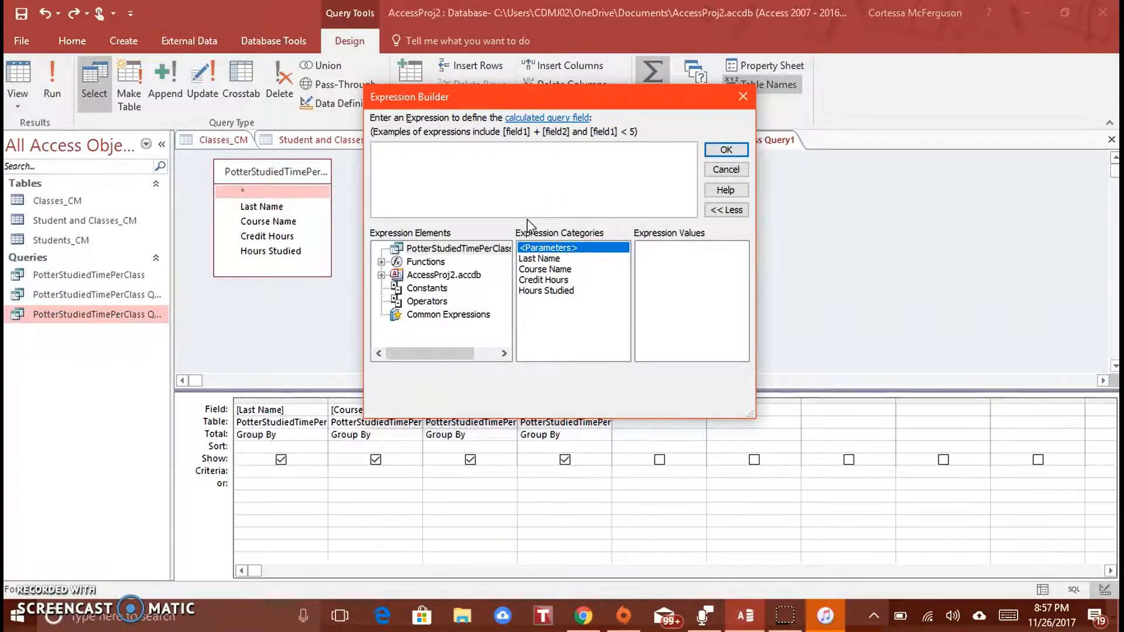
{"action": "left_click", "coordinate": [475, 185]}
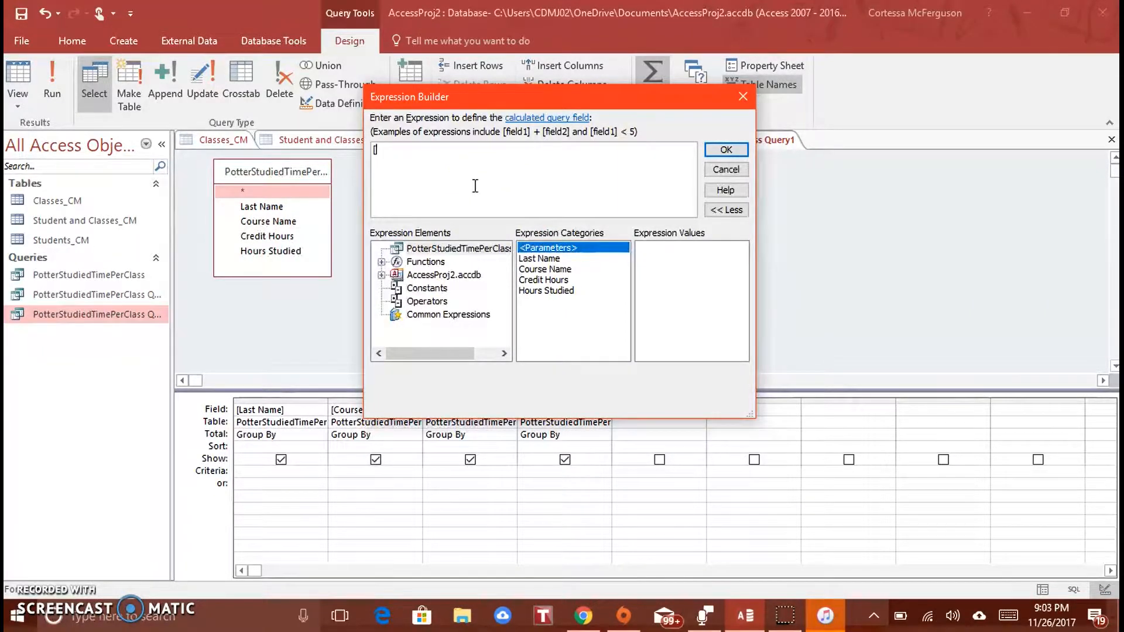
{"action": "type", "text": "[C"}
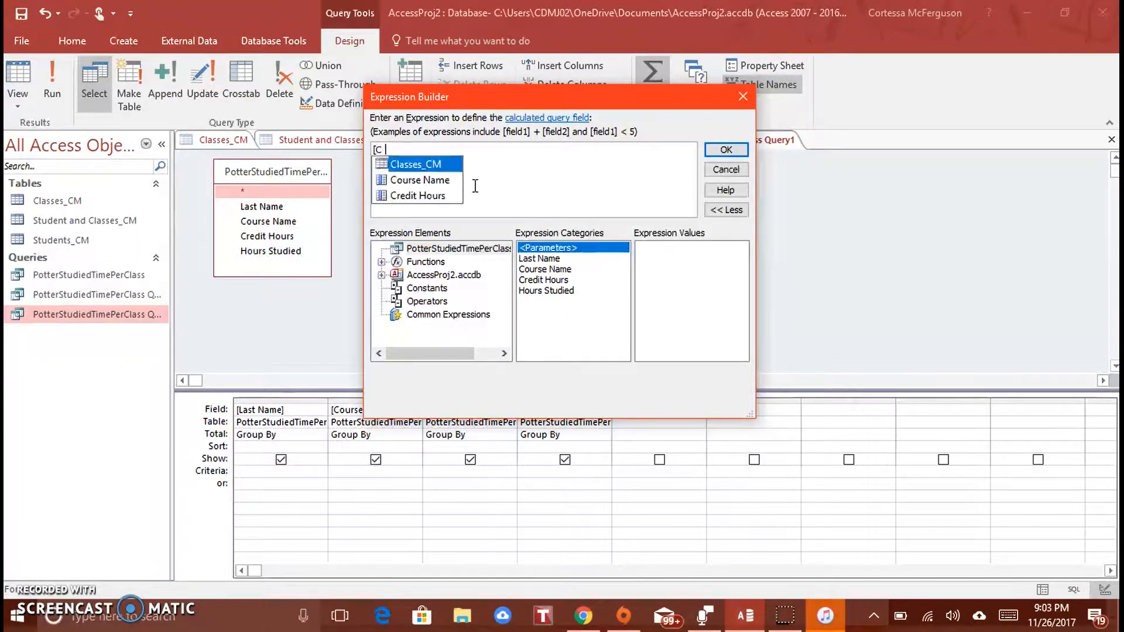
{"action": "type", "text": "reditHour"}
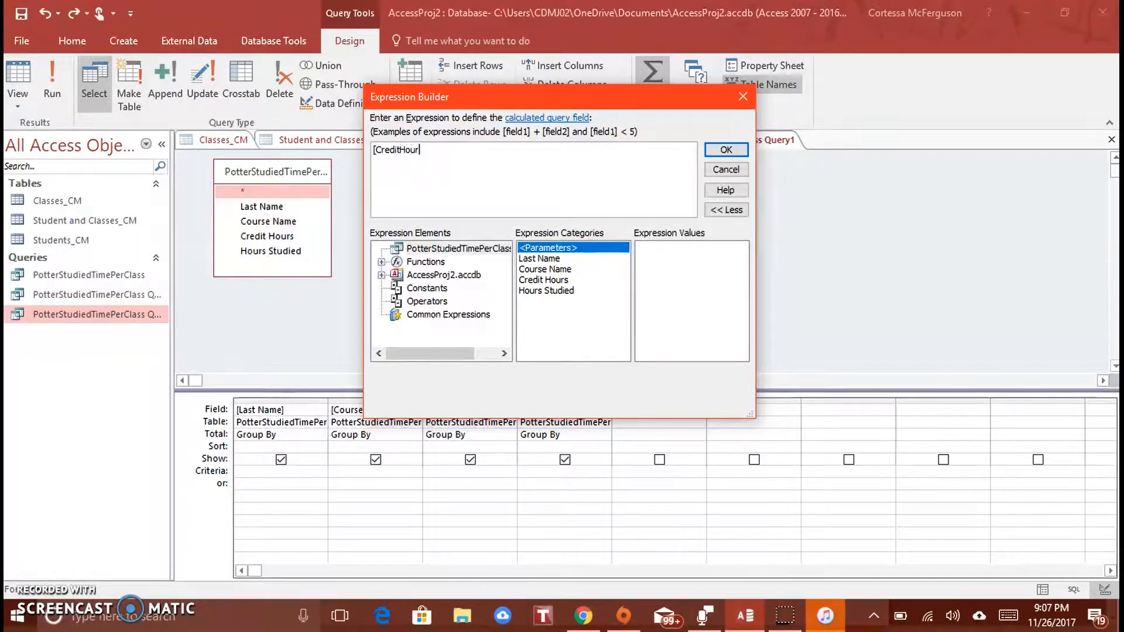
{"action": "type", "text": "s]"}
{"action": "left_click", "coordinate": [432, 301]}
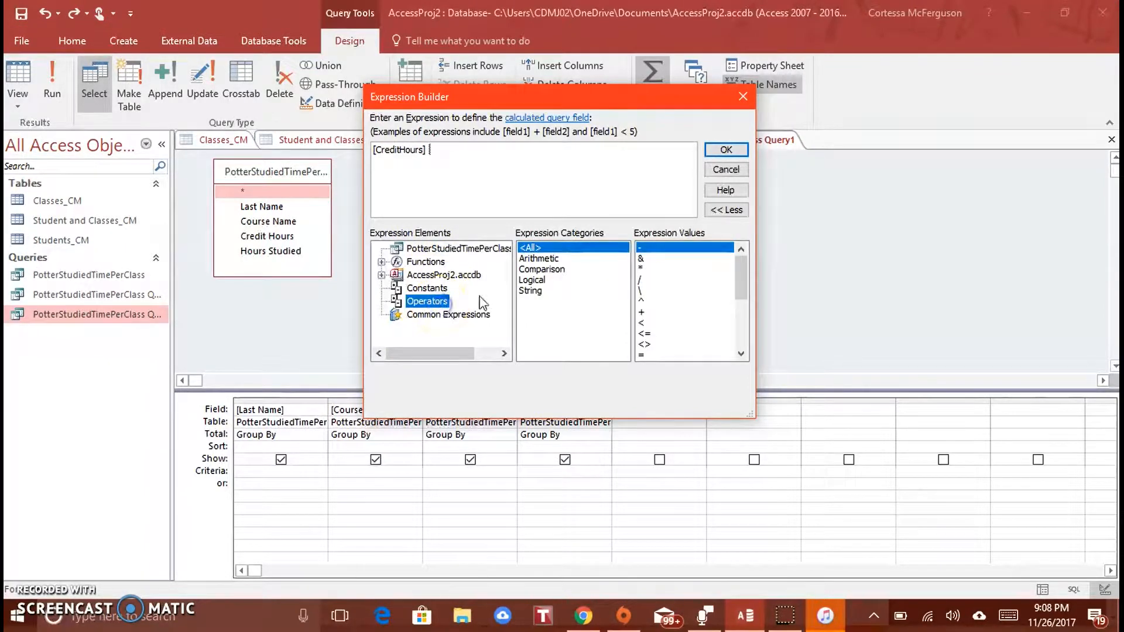
{"action": "double_click", "coordinate": [663, 267]}
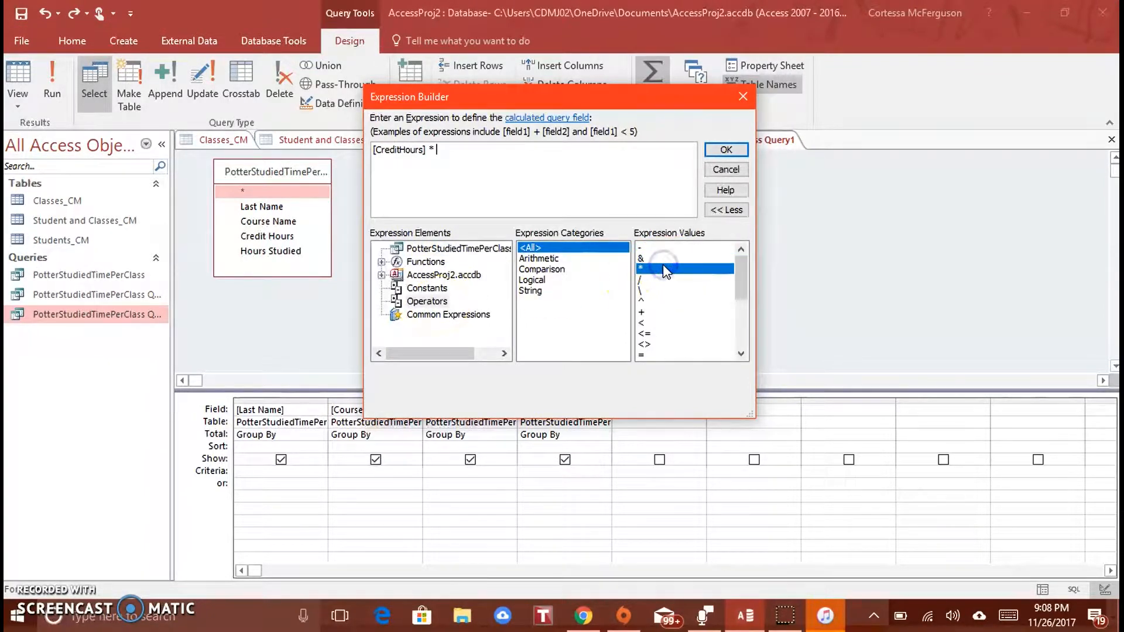
{"action": "left_click", "coordinate": [557, 206]}
{"action": "type", "text": "2"}
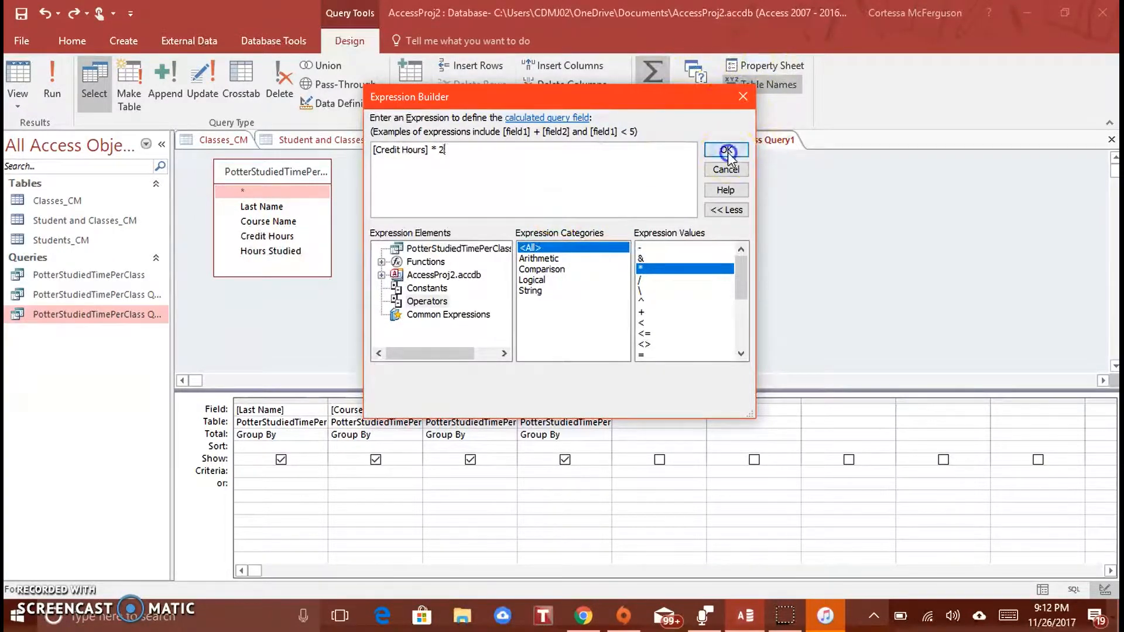
{"action": "left_click", "coordinate": [727, 150]}
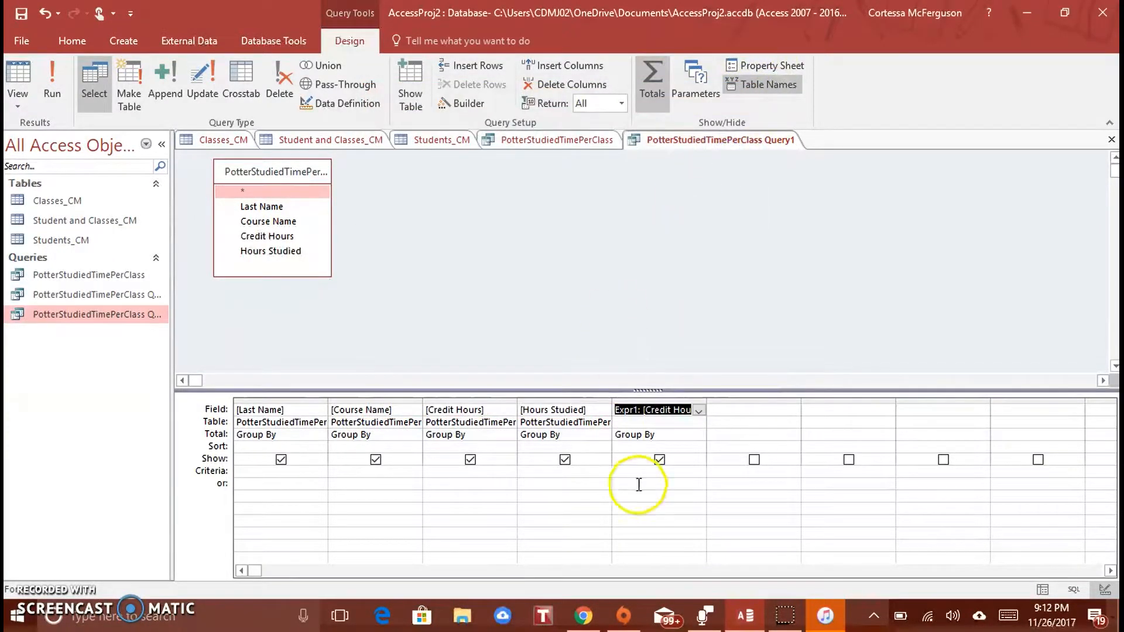
- Save the calculated query from its Datasheet view and return it to Design view
{"action": "left_click", "coordinate": [1041, 590]}
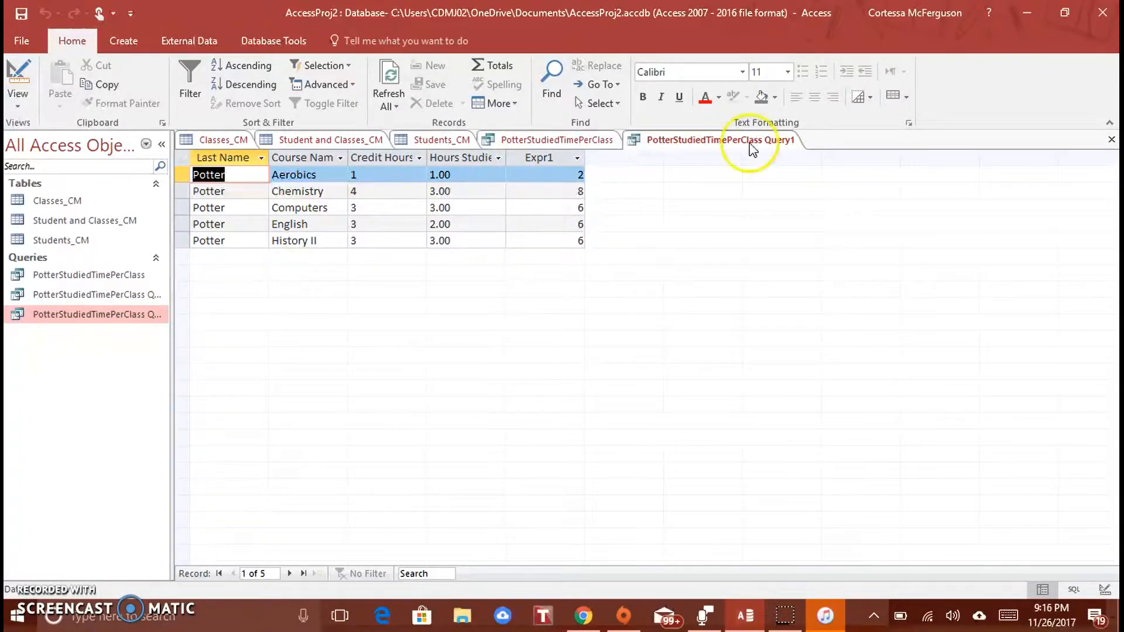
{"action": "left_click", "coordinate": [752, 144]}
{"action": "right_click", "coordinate": [752, 144]}
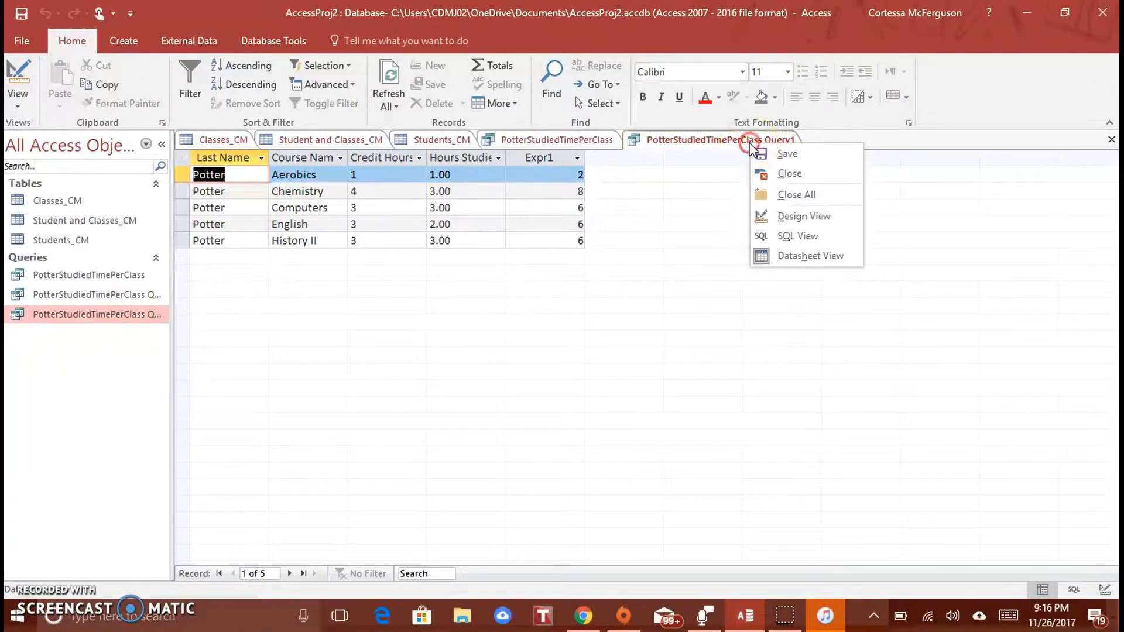
{"action": "left_click", "coordinate": [788, 157]}
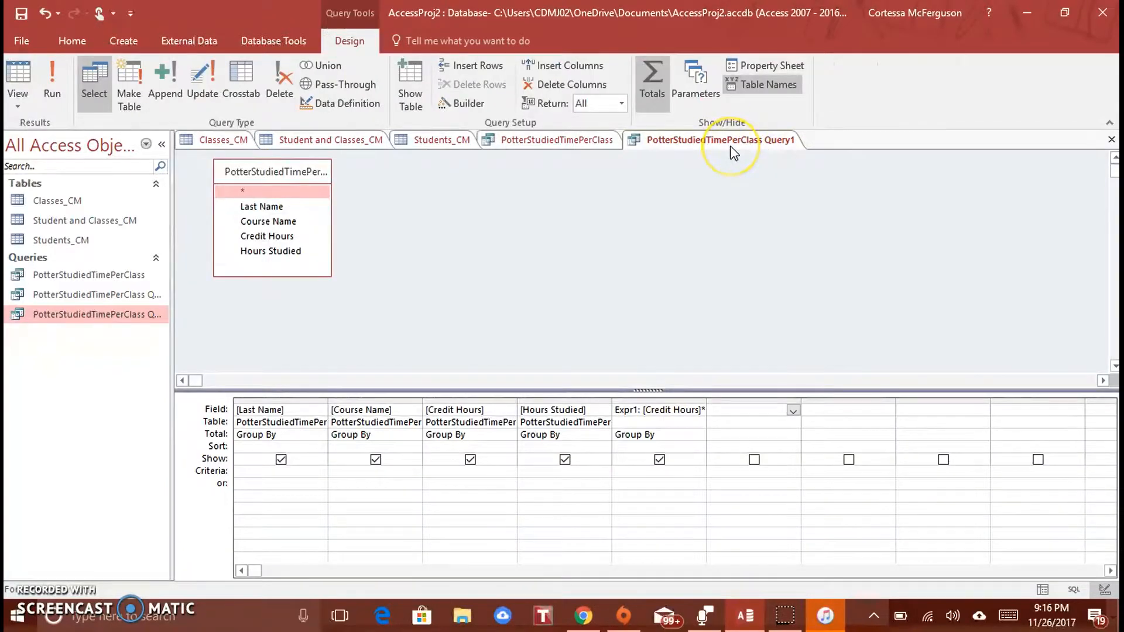
{"action": "right_click", "coordinate": [730, 146]}
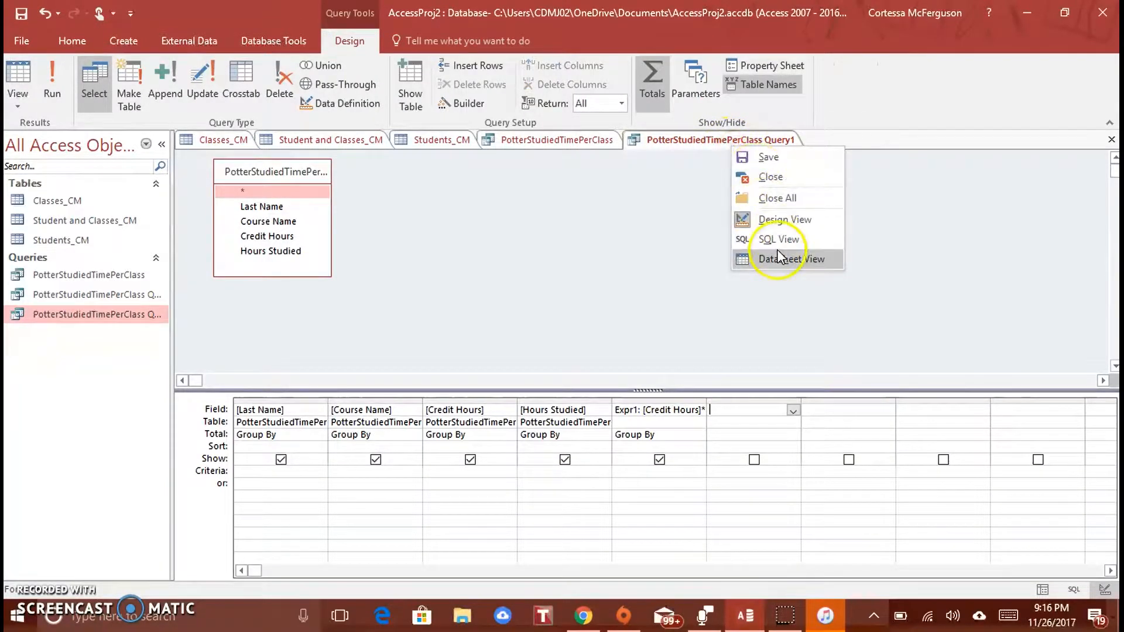
{"action": "left_click", "coordinate": [786, 222]}
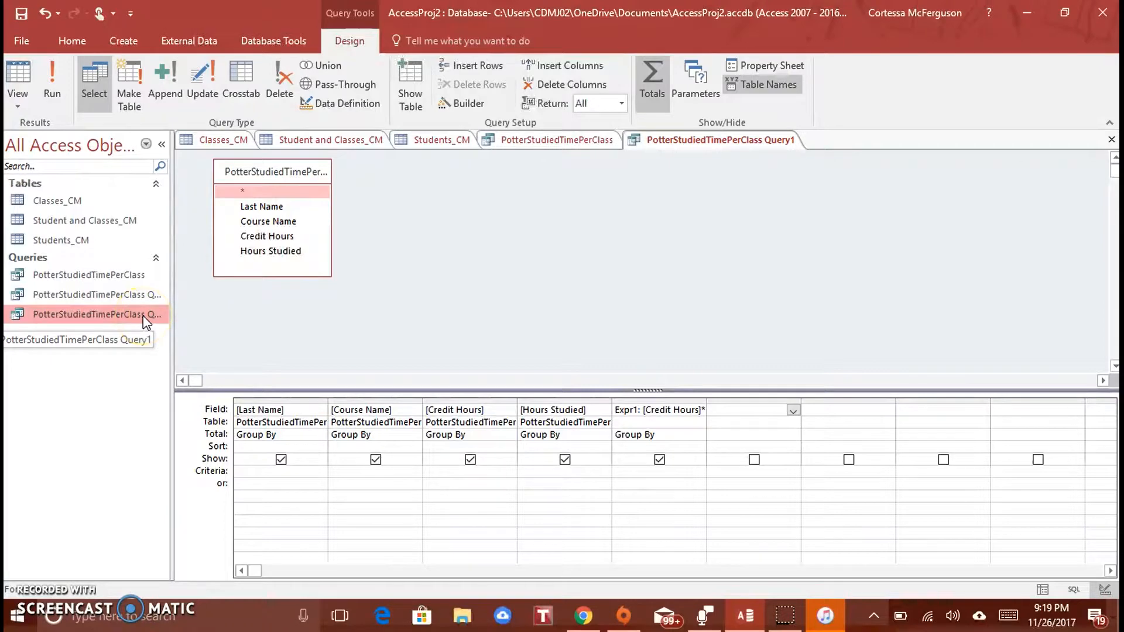
- Try to rename PotterStudiedTimePerClass Query1 in the object list while it is still open
{"action": "right_click", "coordinate": [146, 321]}
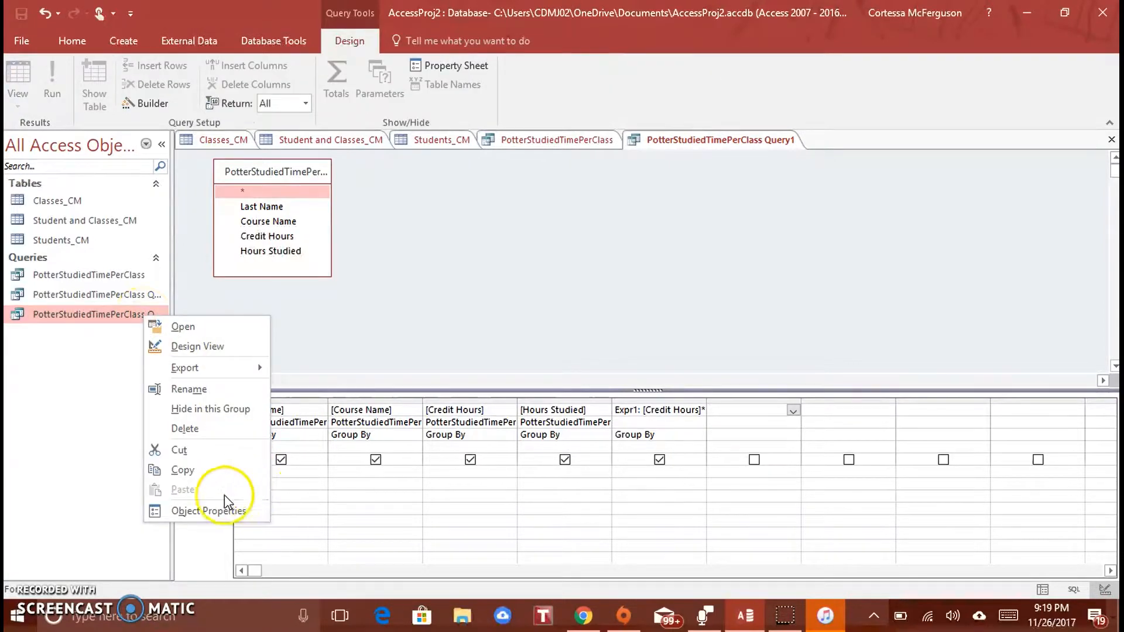
{"action": "left_click", "coordinate": [188, 389]}
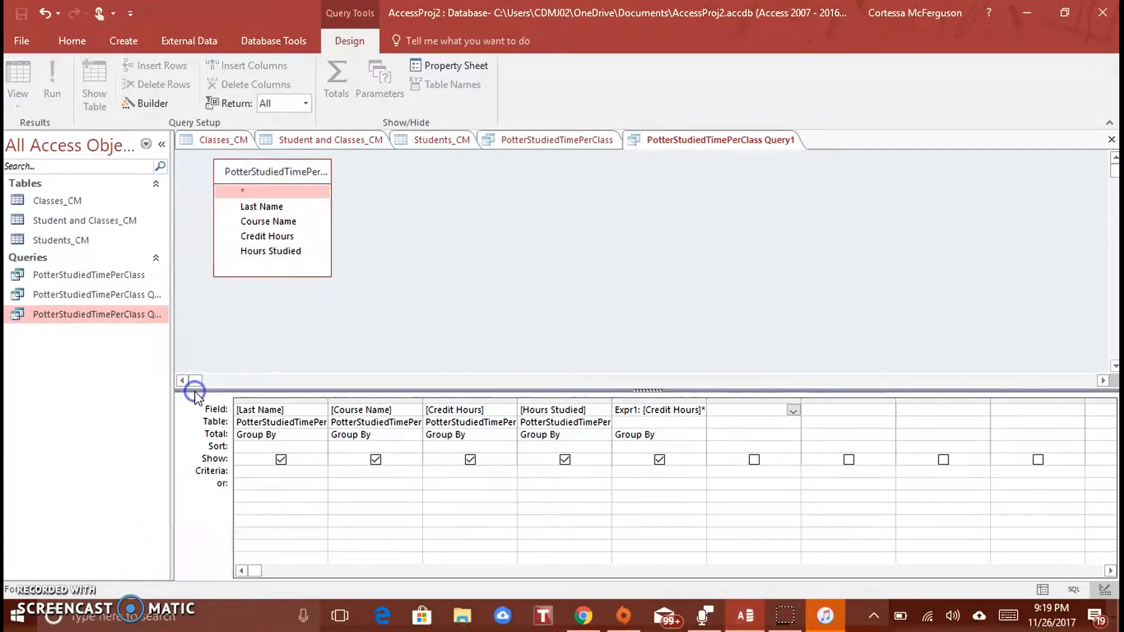
{"action": "left_click", "coordinate": [573, 365]}
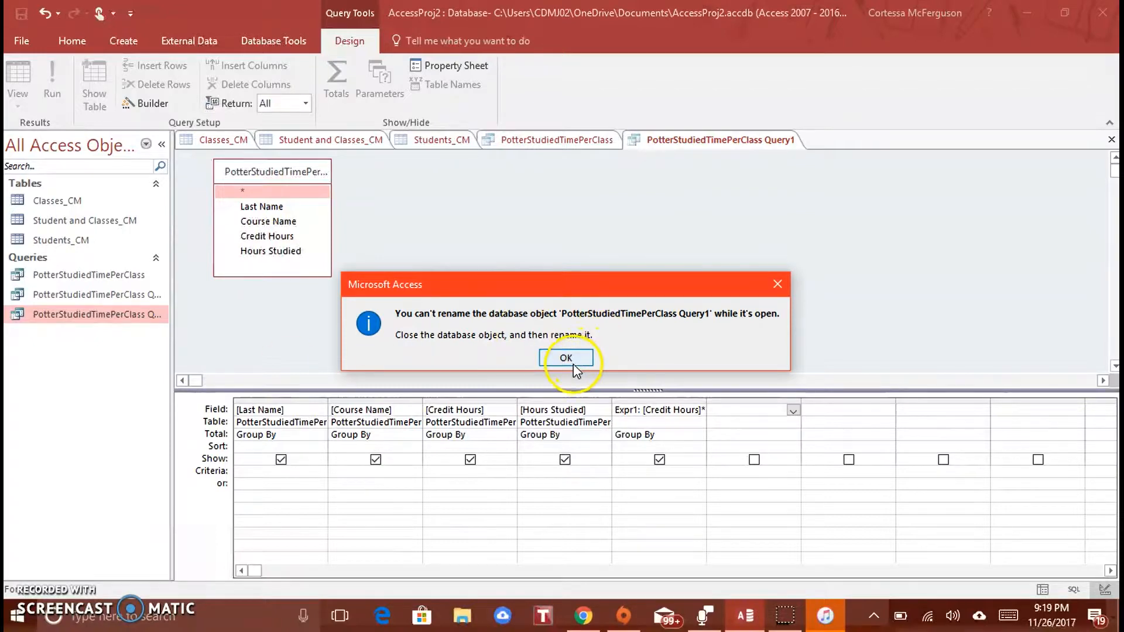
{"action": "left_click", "coordinate": [566, 358]}
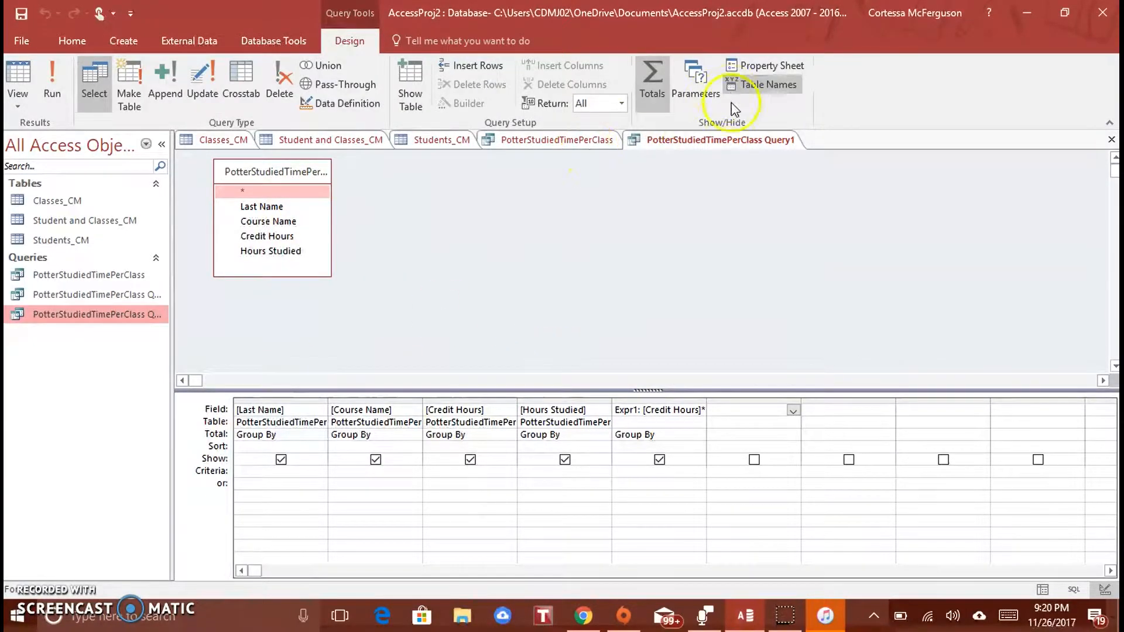
- Close PotterStudiedTimePerClass Query1 and rename it PotterReqiredStudyTime in the object list
{"action": "right_click", "coordinate": [715, 140]}
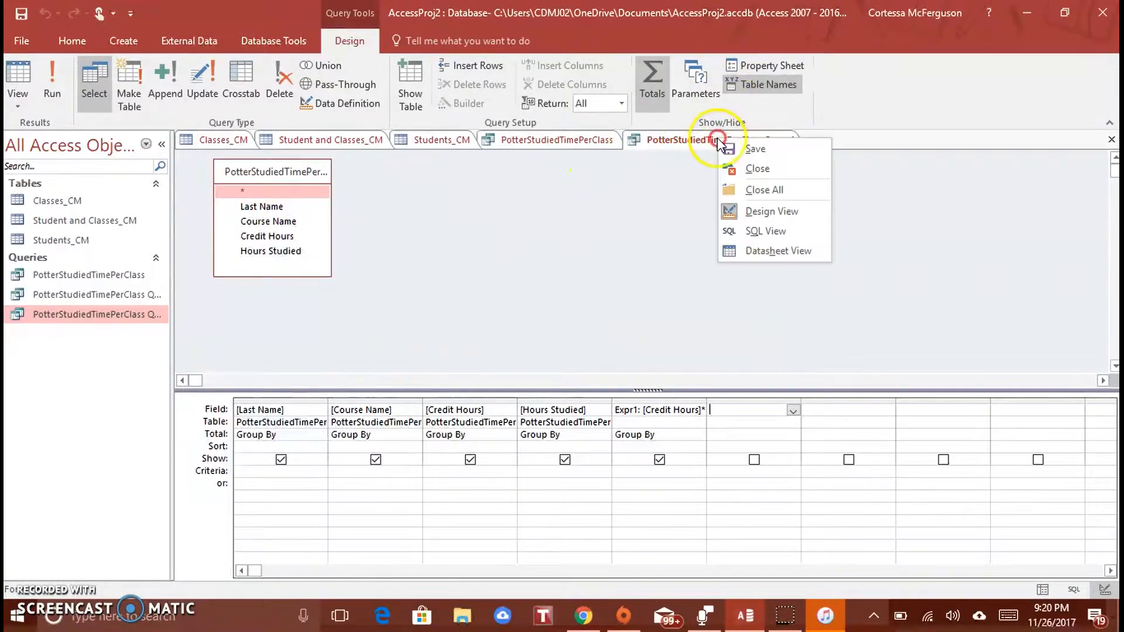
{"action": "left_click", "coordinate": [755, 168]}
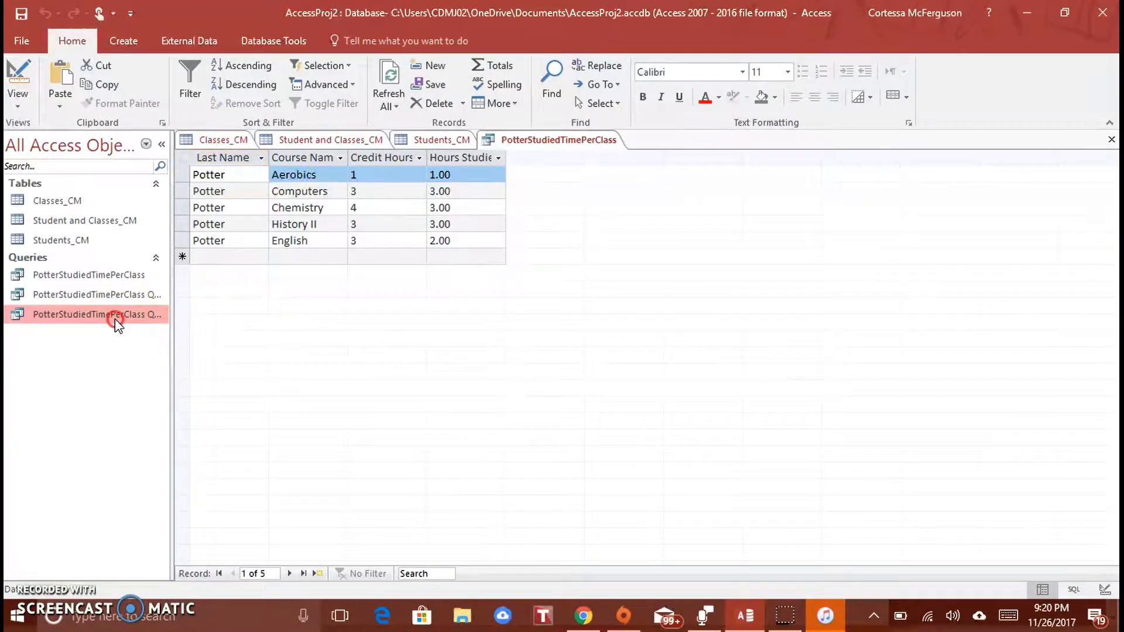
{"action": "right_click", "coordinate": [116, 320]}
{"action": "left_click", "coordinate": [152, 394]}
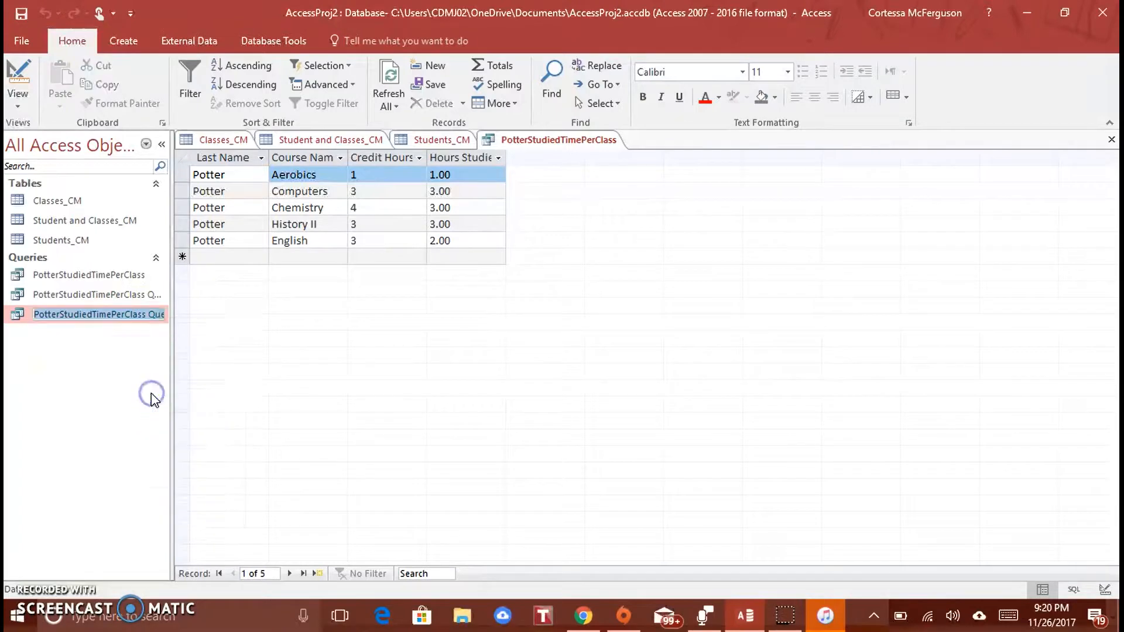
{"action": "key", "text": "Return"}
{"action": "right_click", "coordinate": [108, 321]}
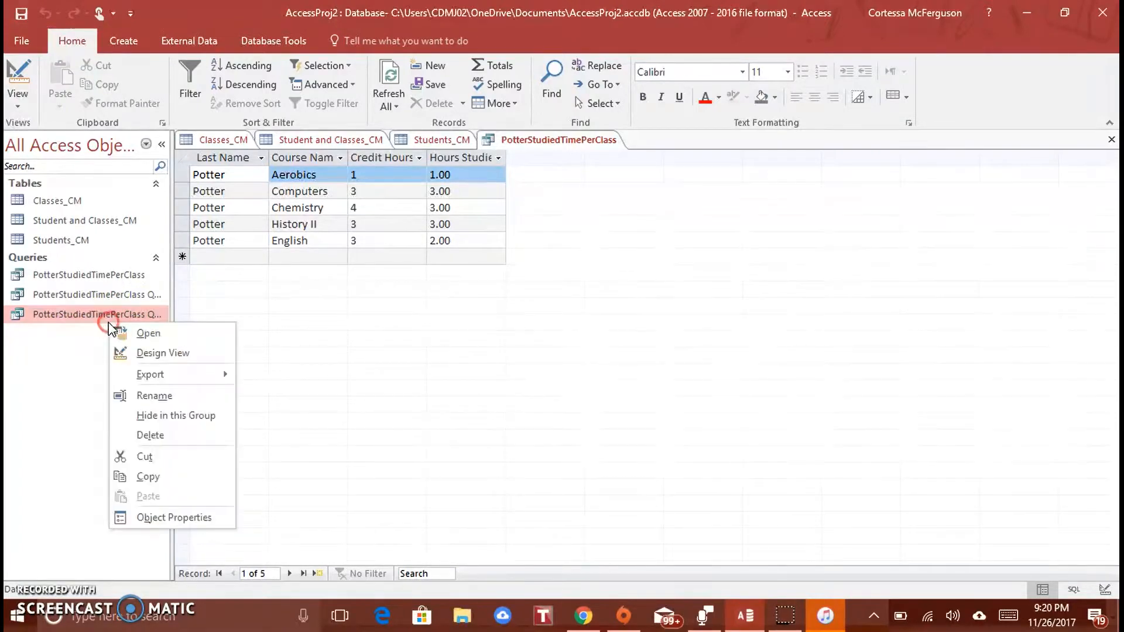
{"action": "left_click", "coordinate": [151, 395]}
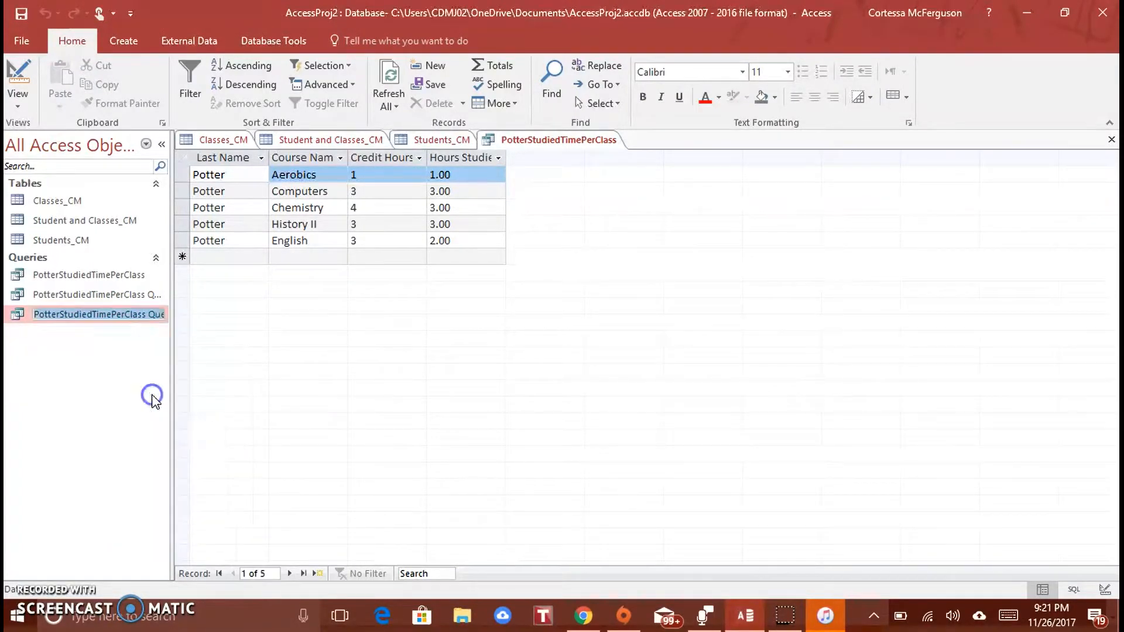
{"action": "type", "text": "P"}
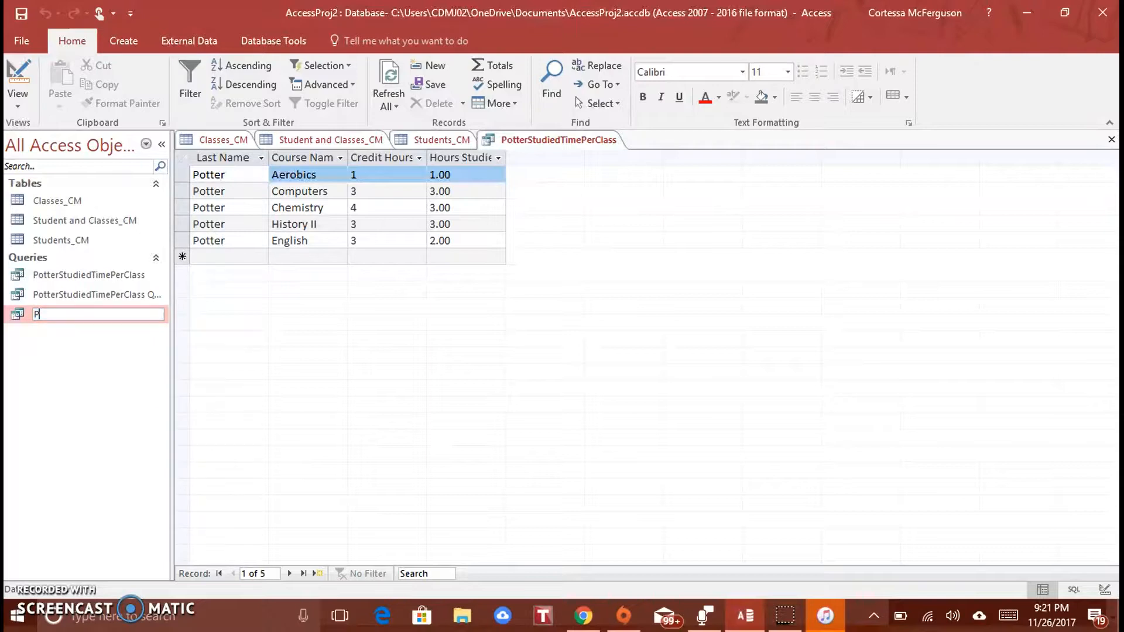
{"action": "type", "text": "otterStudyTime"}
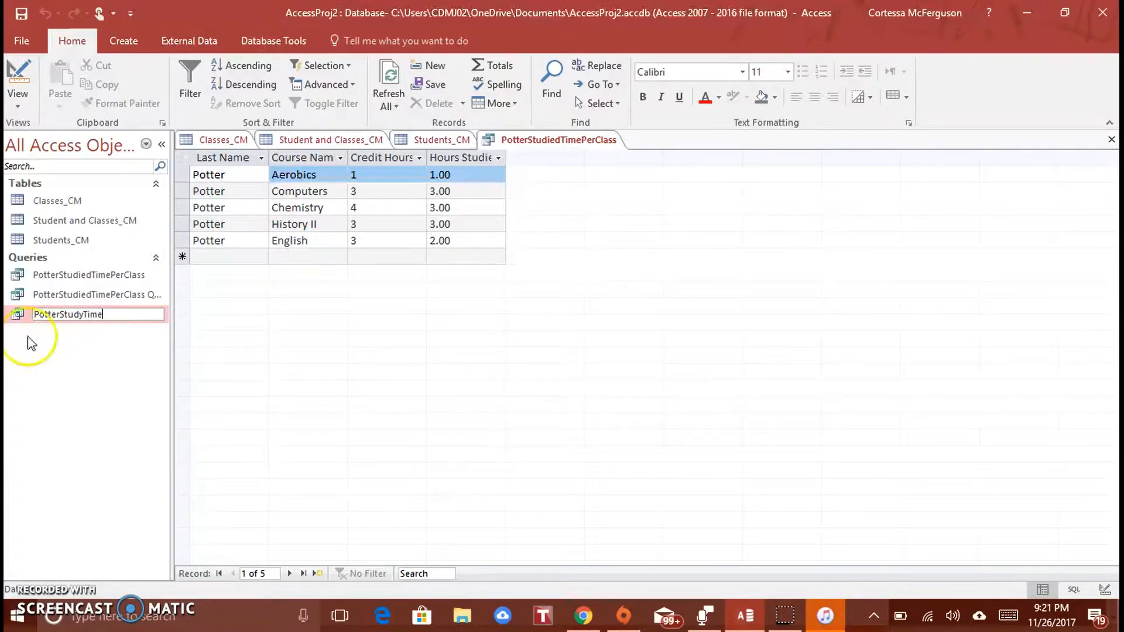
{"action": "left_click", "coordinate": [63, 316]}
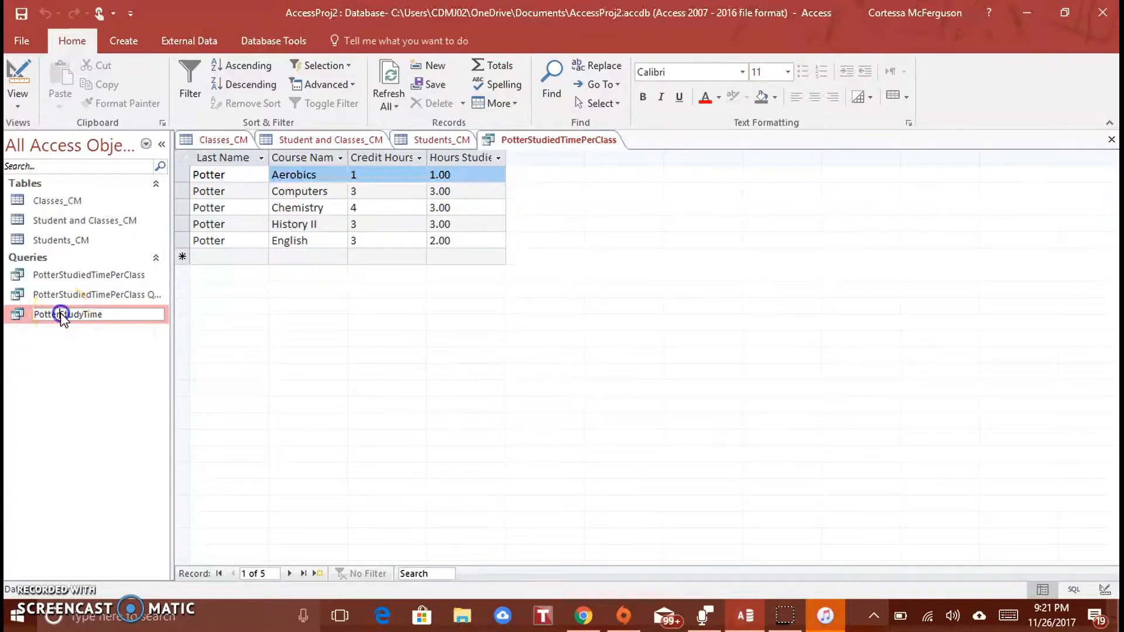
{"action": "type", "text": "Reqired"}
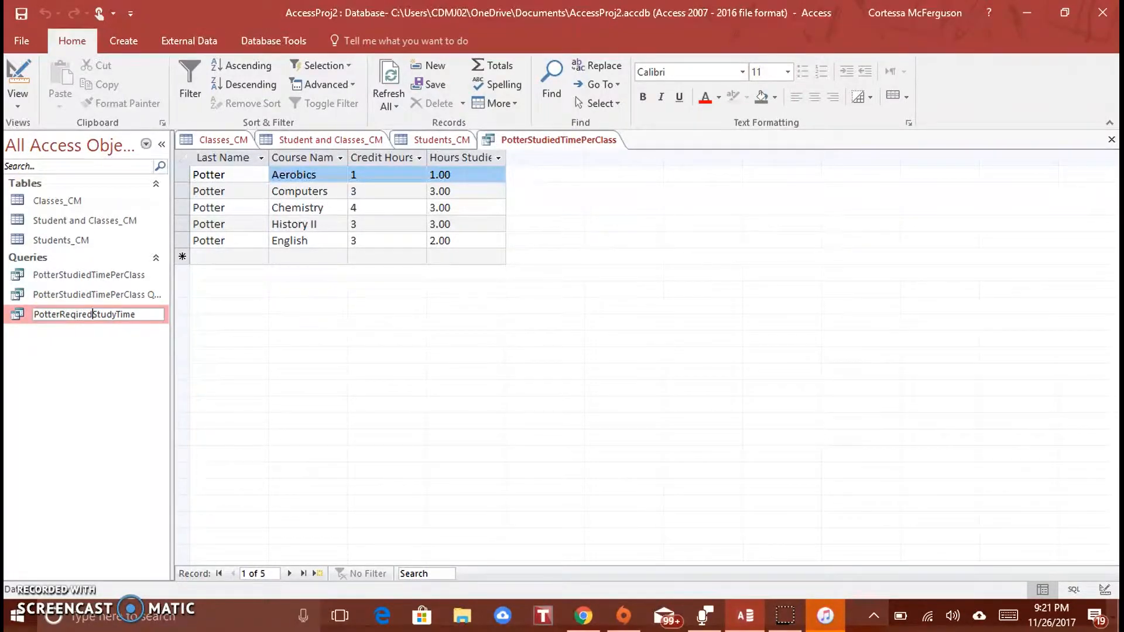
{"action": "key", "text": "Return"}
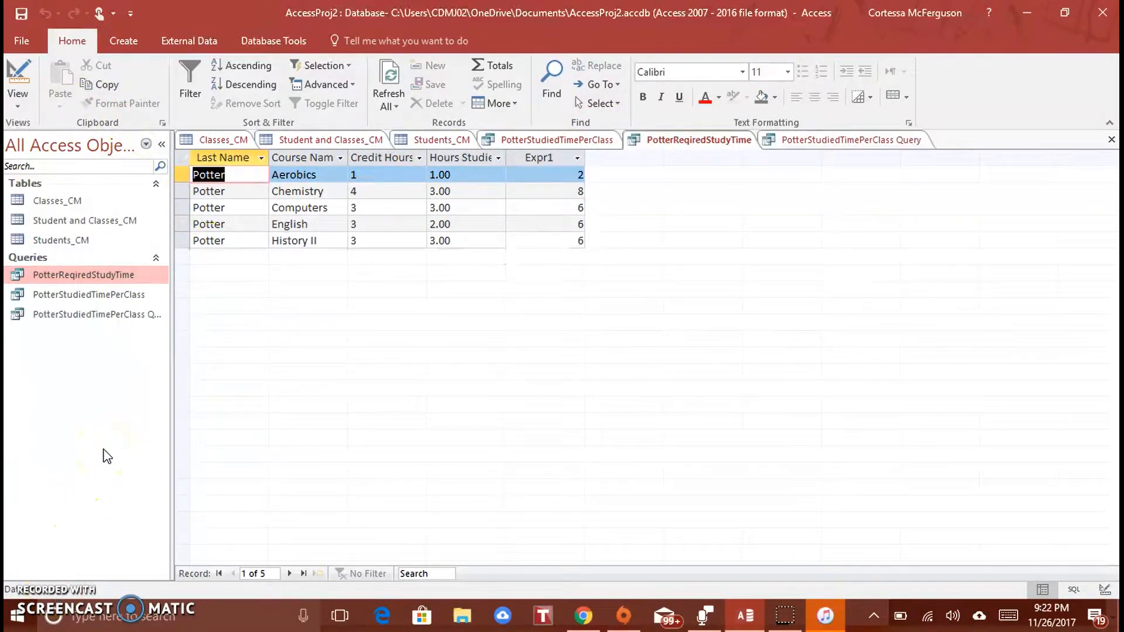
- Switch PotterReqiredStudyTime to Design view and open the Expression Builder for its empty sixth column
{"action": "left_click", "coordinate": [525, 338]}
{"action": "left_click", "coordinate": [809, 403]}
{"action": "left_click", "coordinate": [1105, 590]}
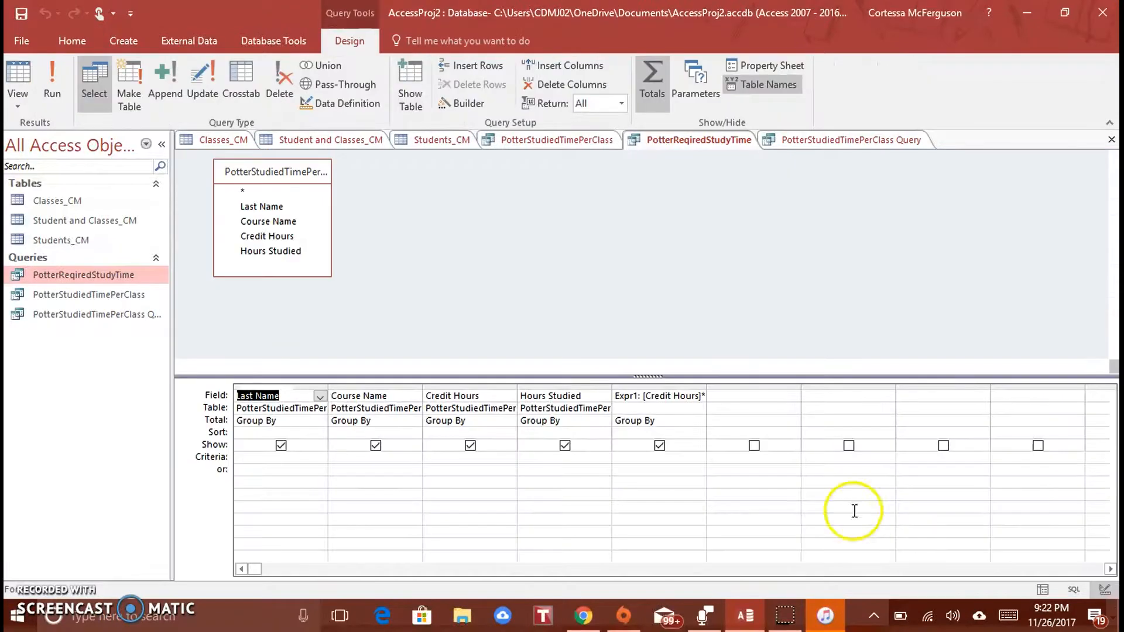
{"action": "left_click", "coordinate": [746, 398]}
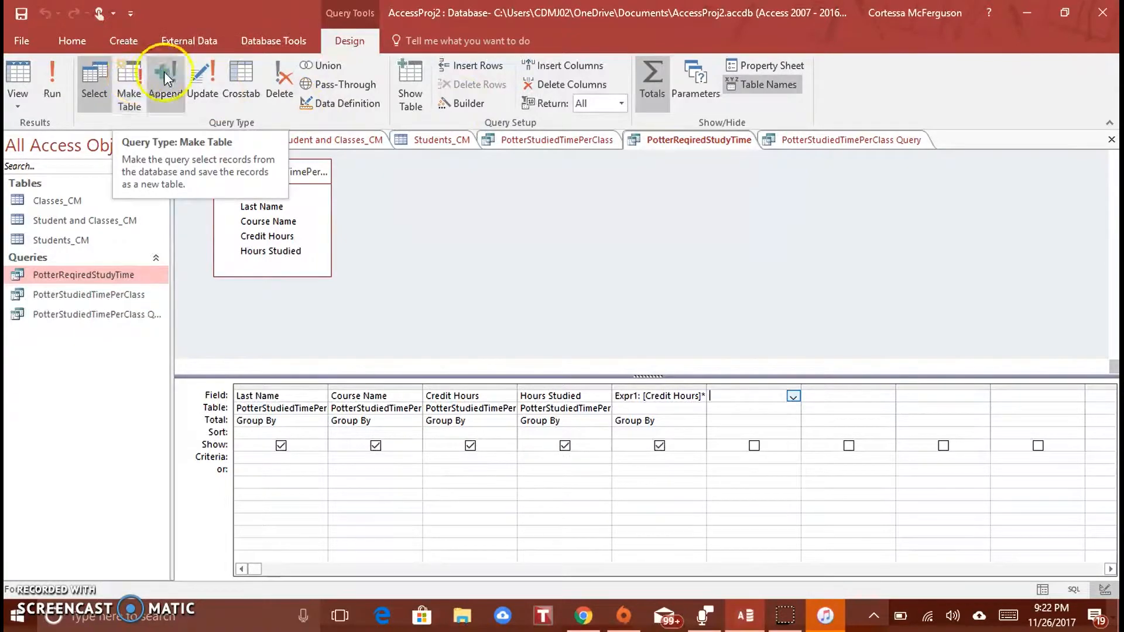
{"action": "left_click", "coordinate": [460, 104]}
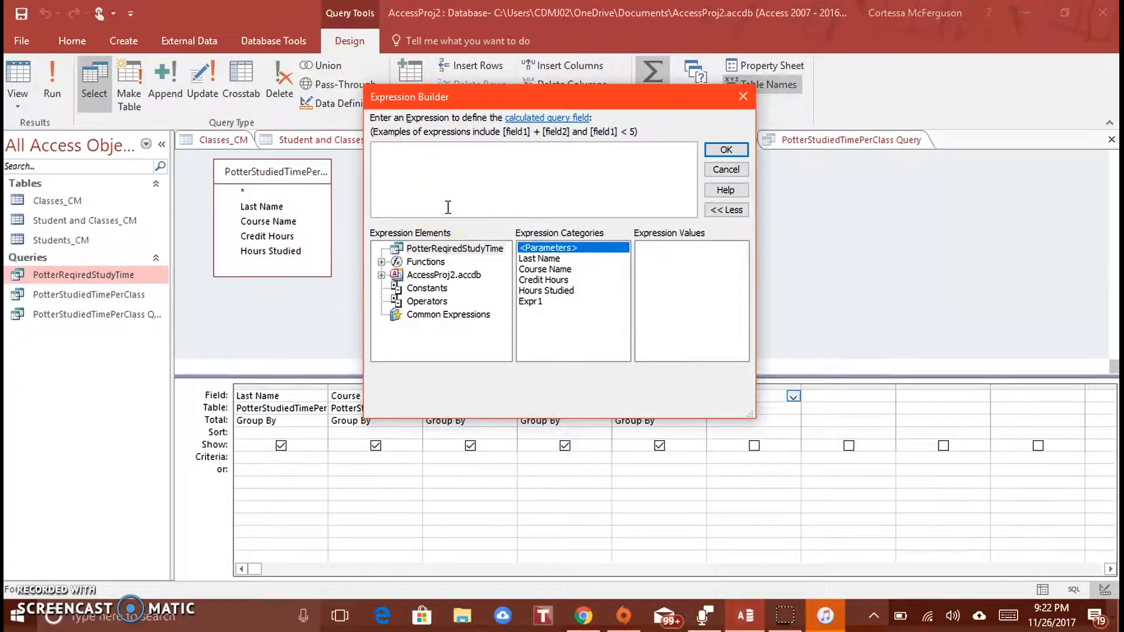
{"action": "type", "text": "R"}
{"action": "key", "text": "BackSpace"}
{"action": "type", "text": "["}
{"action": "type", "text": "Re"}
{"action": "type", "text": "qu"}
{"action": "key", "text": "BackSpace"}
{"action": "key", "text": "BackSpace"}
{"action": "key", "text": "BackSpace"}
{"action": "key", "text": "BackSpace"}
- Create the sixth column's calculated field as [Expr1] - [Hours Studied] and run the query with a blank Expr1 parameter
{"action": "double_click", "coordinate": [537, 301]}
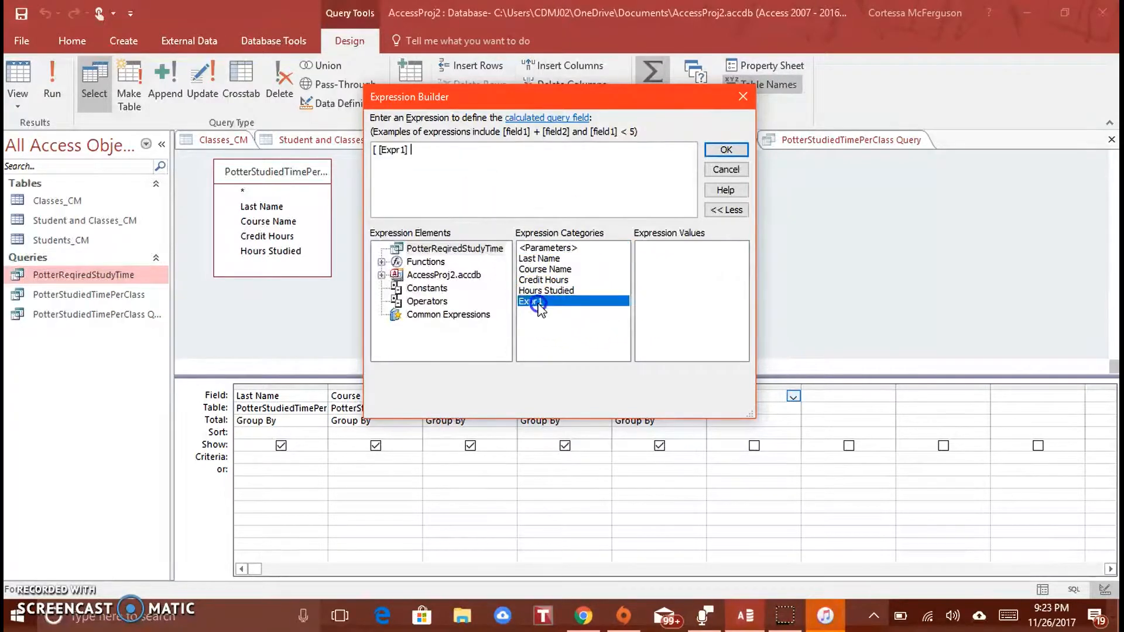
{"action": "left_click", "coordinate": [380, 152]}
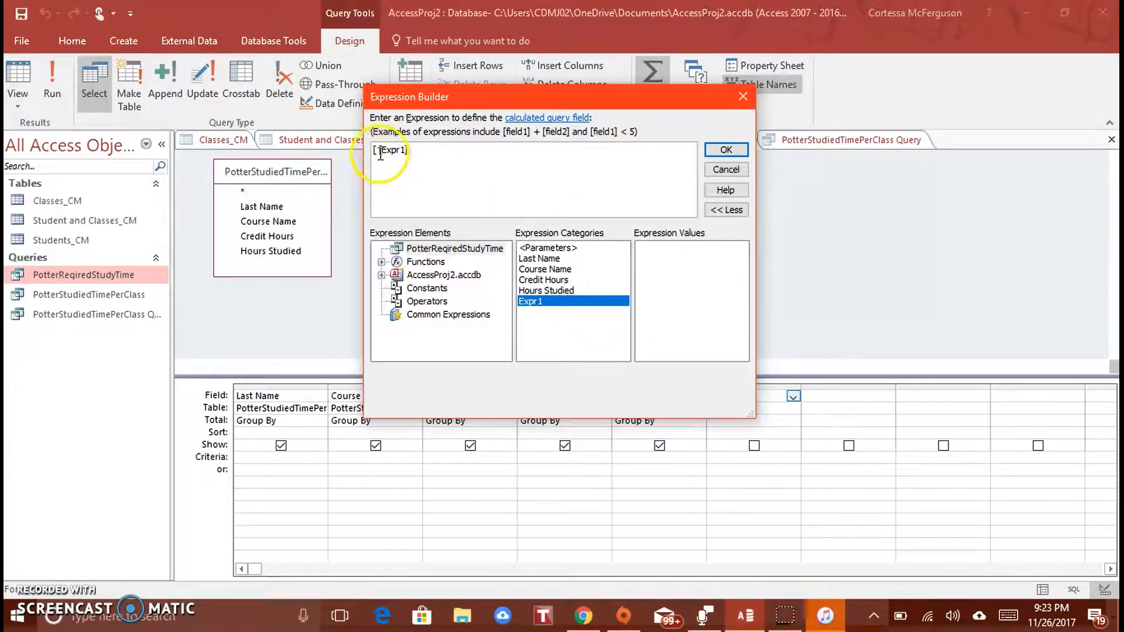
{"action": "key", "text": "BackSpace"}
{"action": "left_click", "coordinate": [415, 149]}
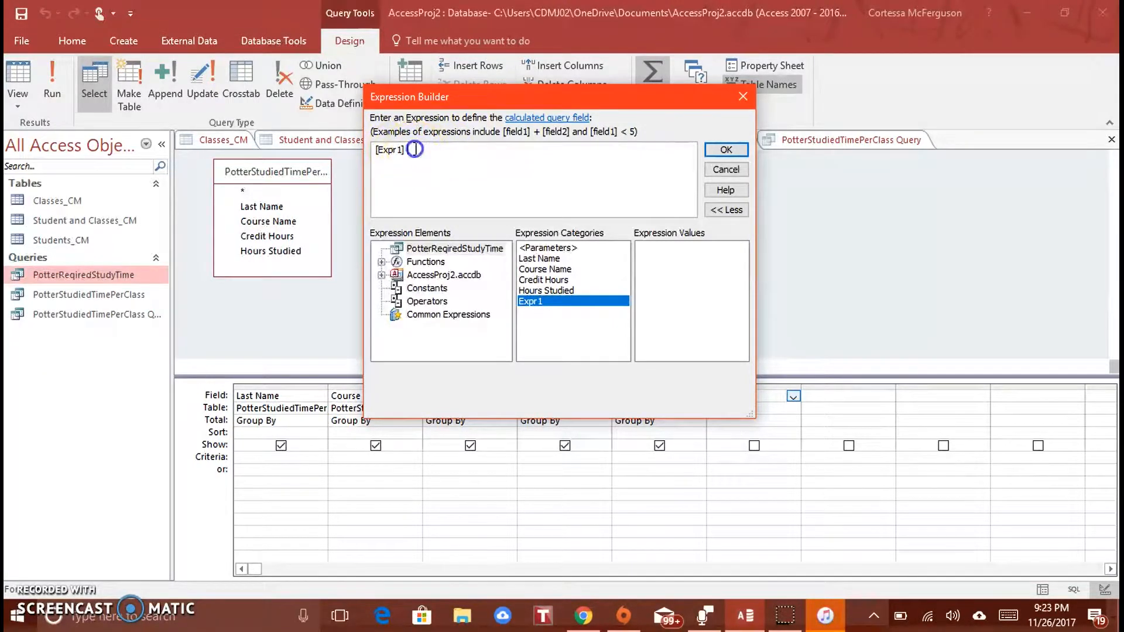
{"action": "type", "text": "-"}
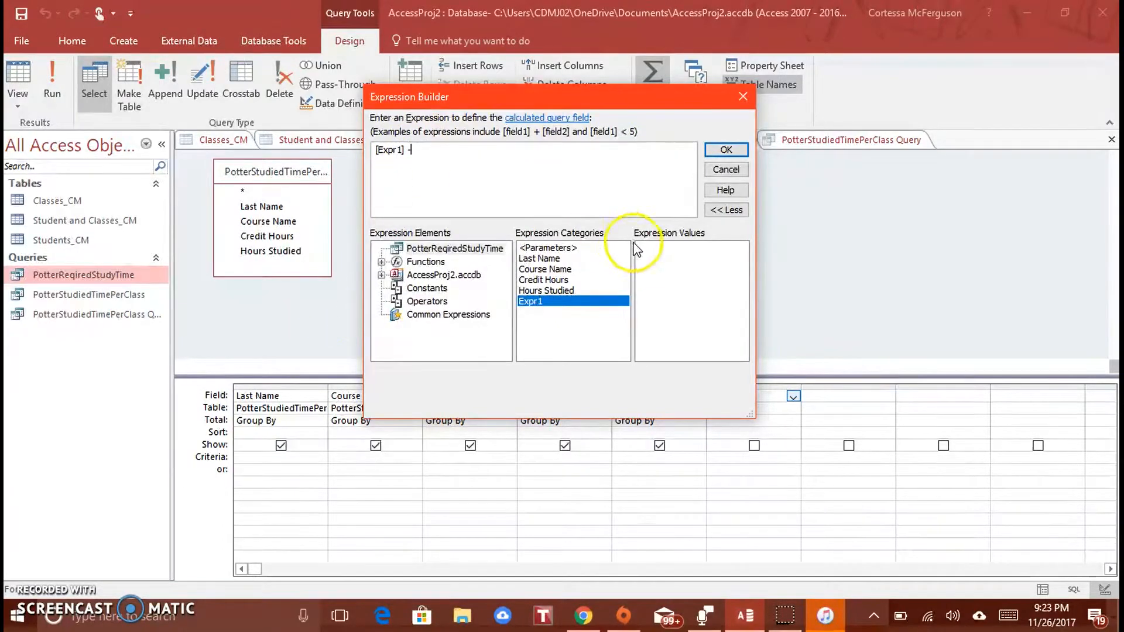
{"action": "double_click", "coordinate": [557, 291]}
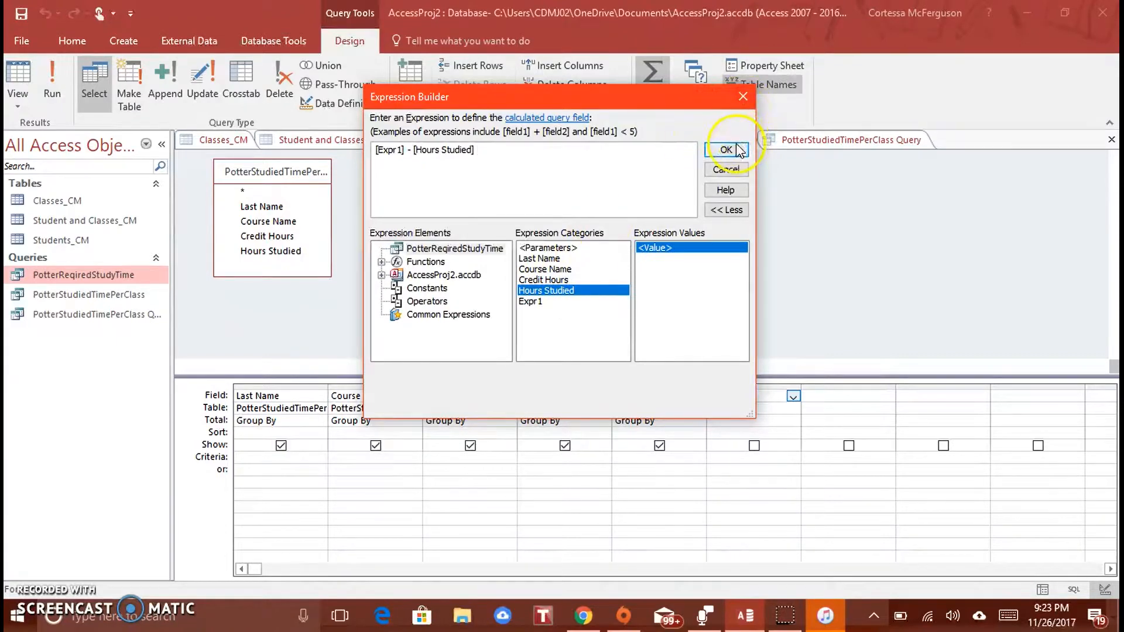
{"action": "left_click", "coordinate": [726, 150]}
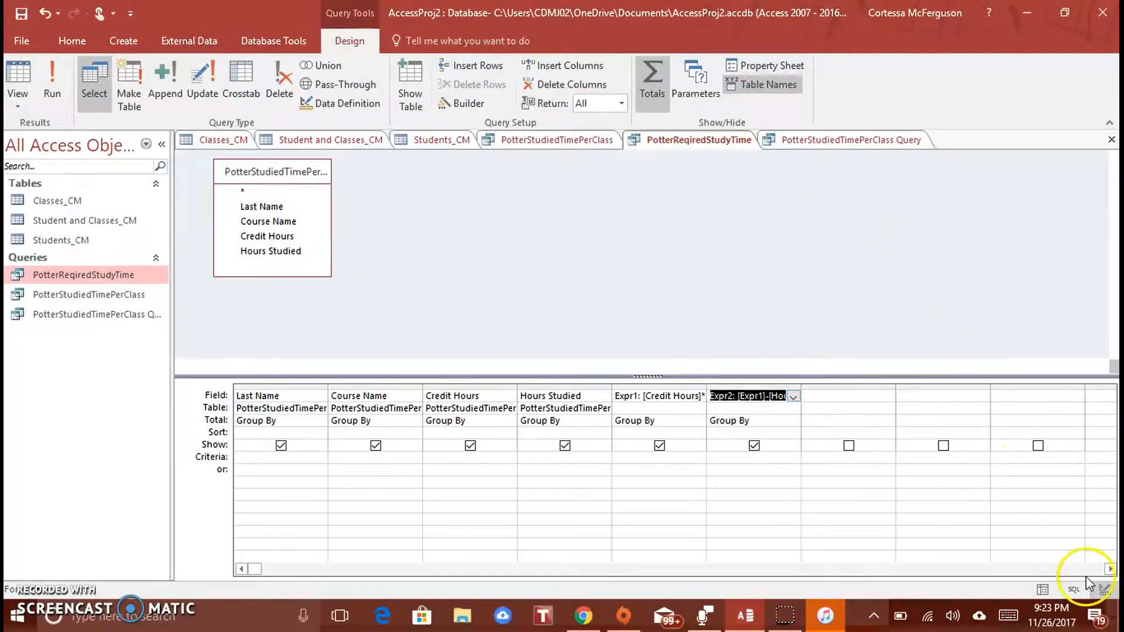
{"action": "left_click", "coordinate": [1048, 591]}
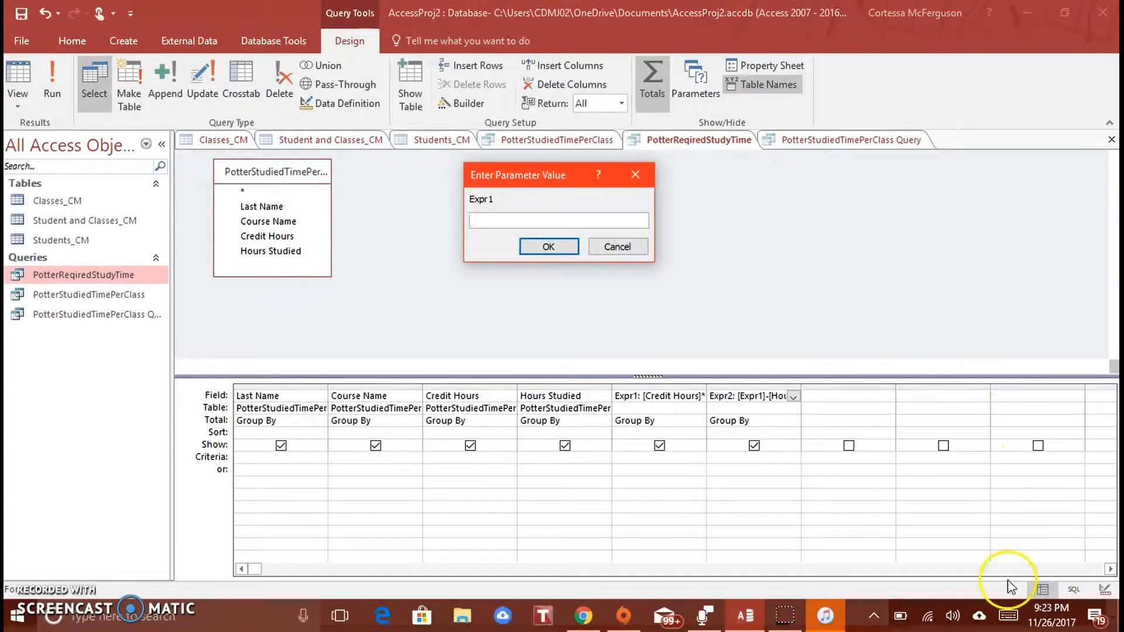
{"action": "left_click", "coordinate": [548, 246]}
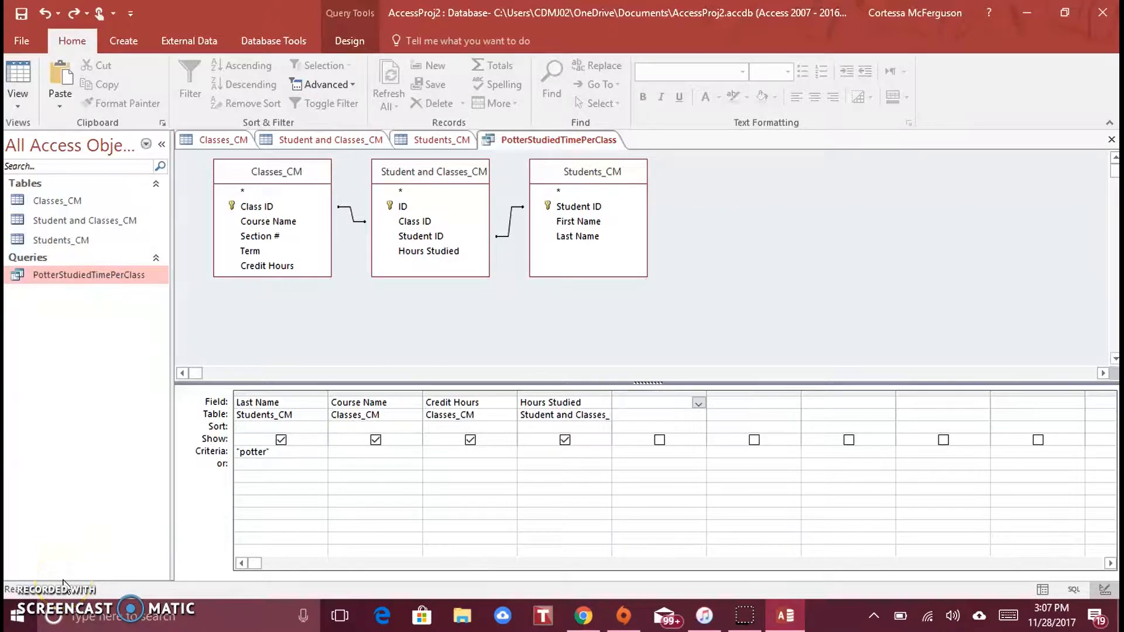
- Create a simple query with the Query Wizard from all fields of PotterStudiedTimePerClass, keeping the default name
{"action": "left_click", "coordinate": [22, 567]}
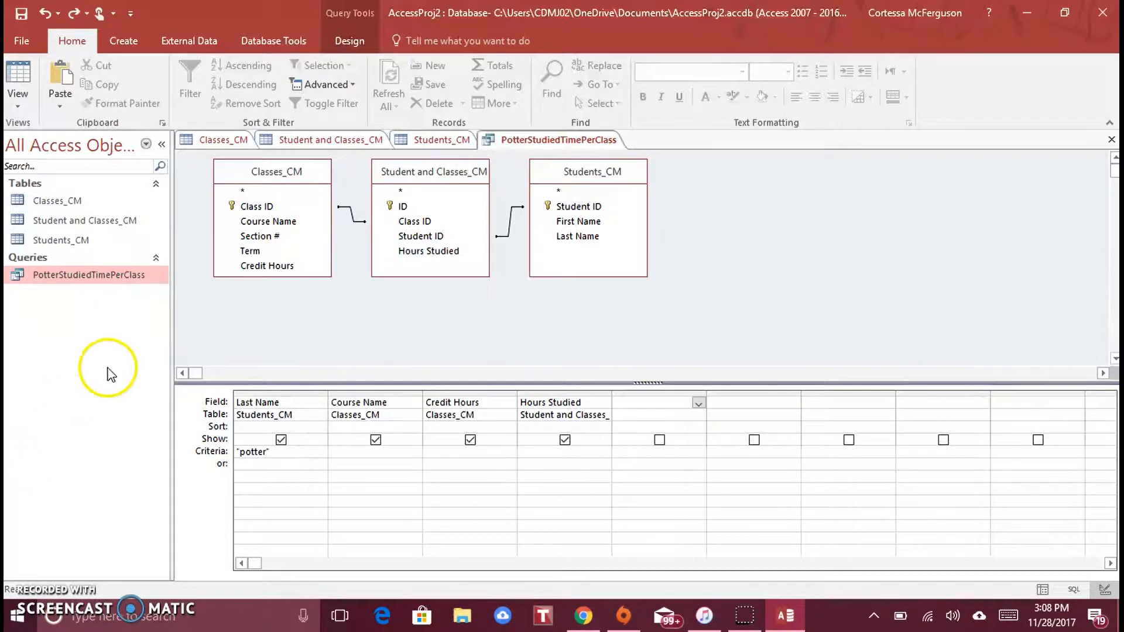
{"action": "left_click", "coordinate": [129, 41]}
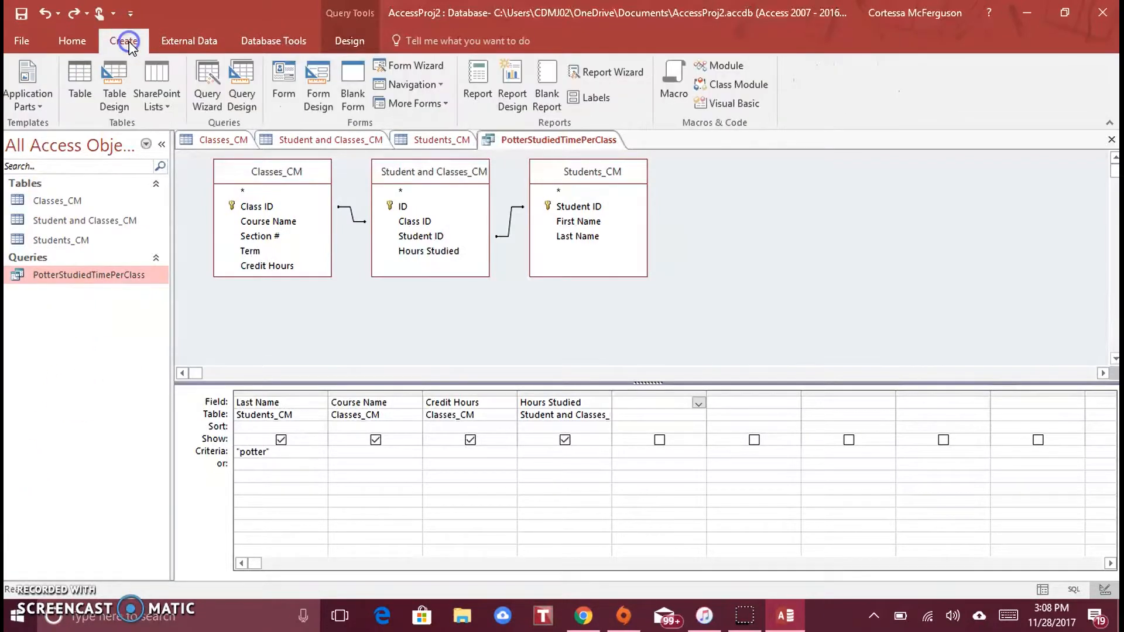
{"action": "left_click", "coordinate": [216, 86]}
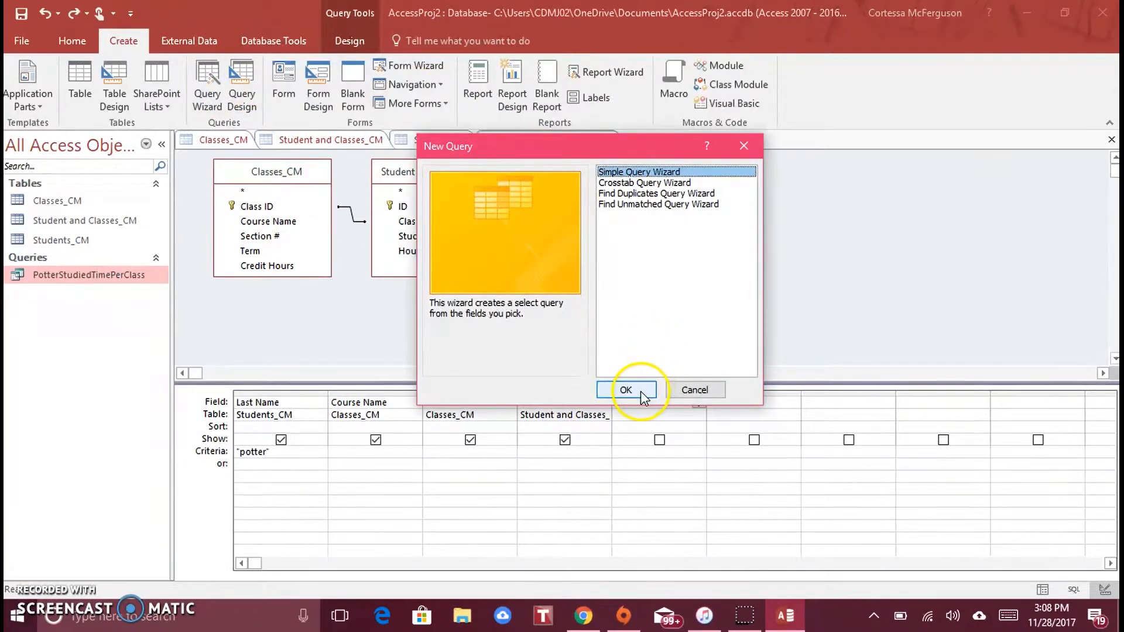
{"action": "left_click", "coordinate": [626, 390]}
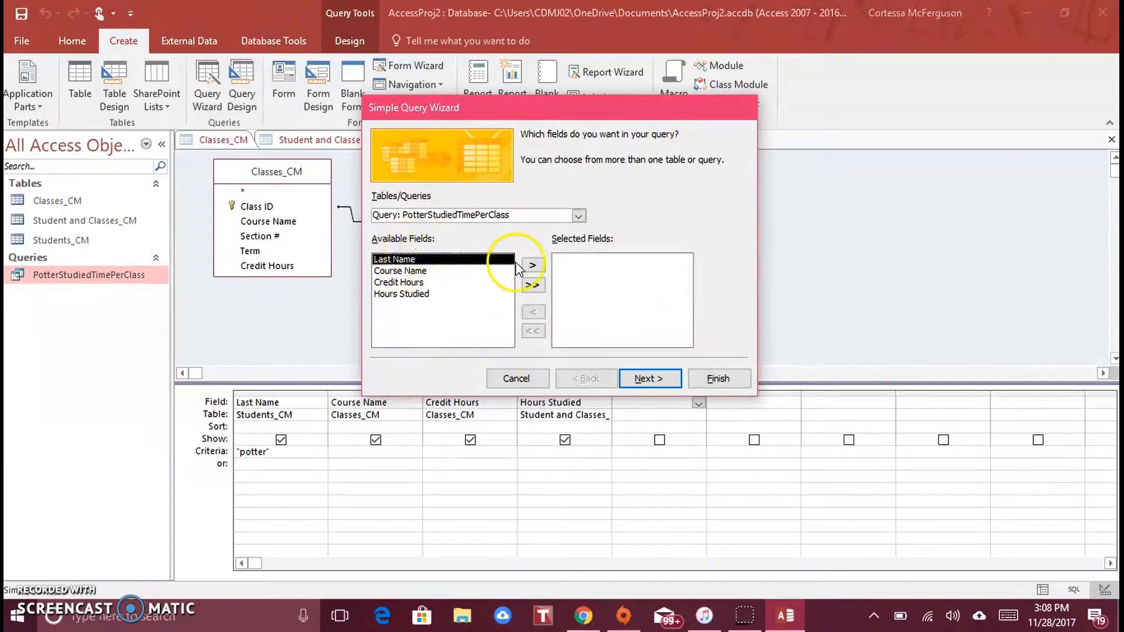
{"action": "left_click", "coordinate": [533, 286]}
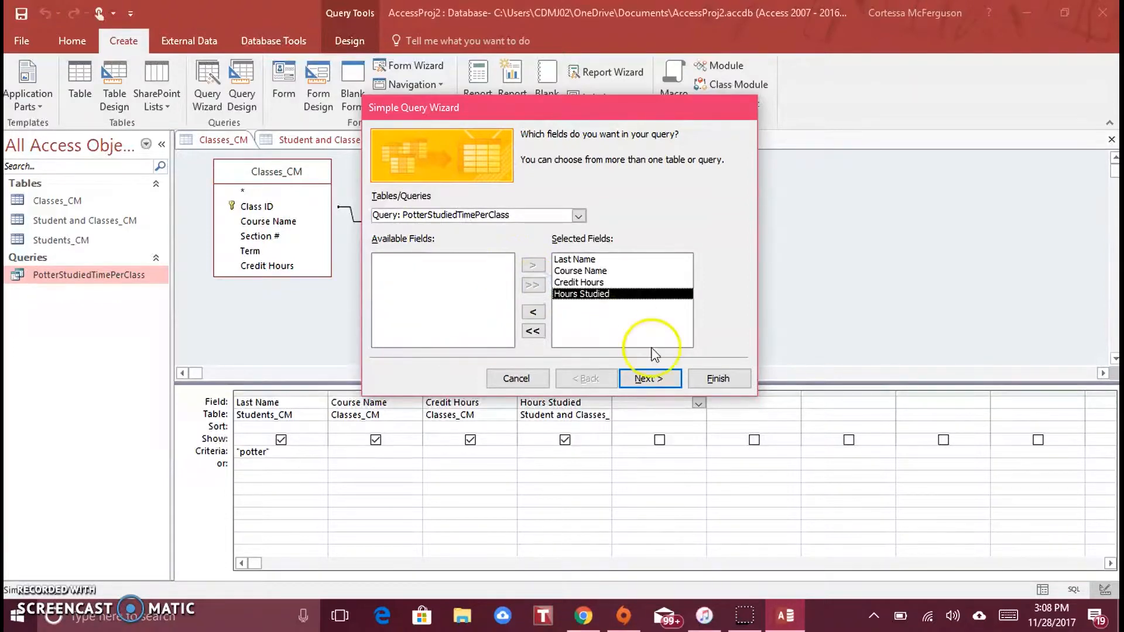
{"action": "left_click", "coordinate": [662, 379]}
{"action": "left_click", "coordinate": [721, 374]}
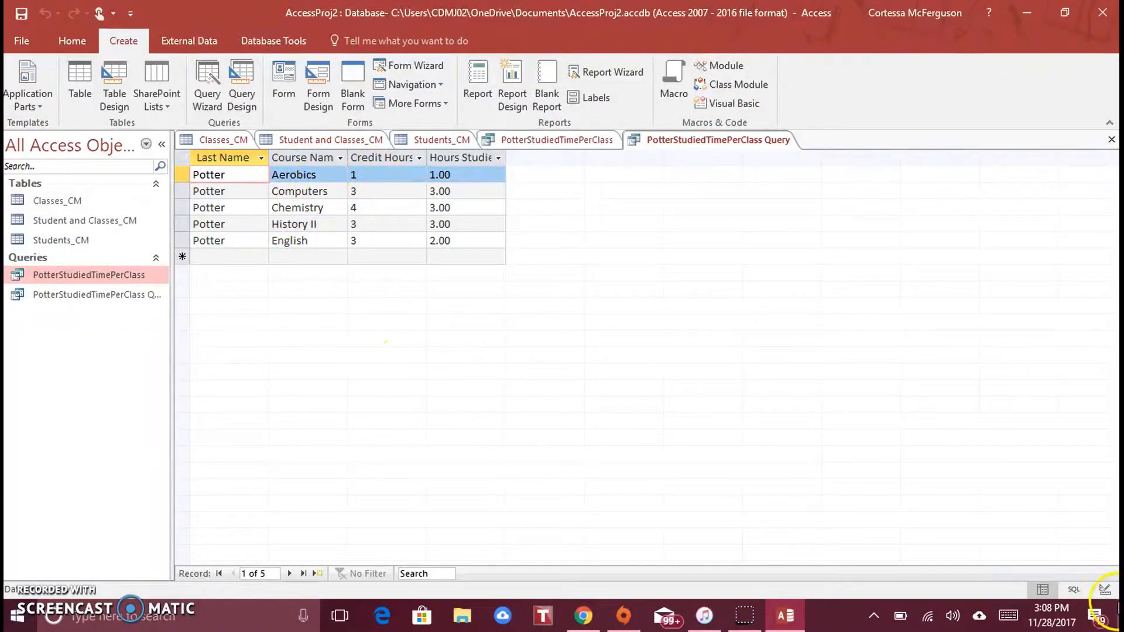
- Add the calculated field [Credit Hours] * 2 in the query's empty fifth column using the Expression Builder, and show the datasheet
{"action": "left_click", "coordinate": [1106, 591]}
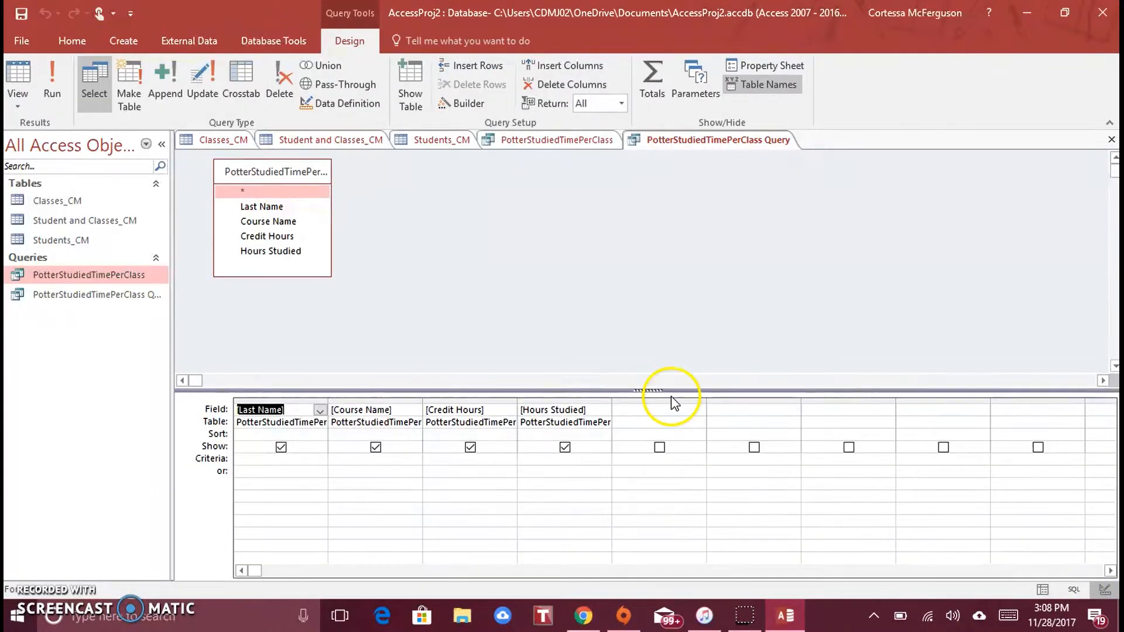
{"action": "left_click", "coordinate": [635, 417]}
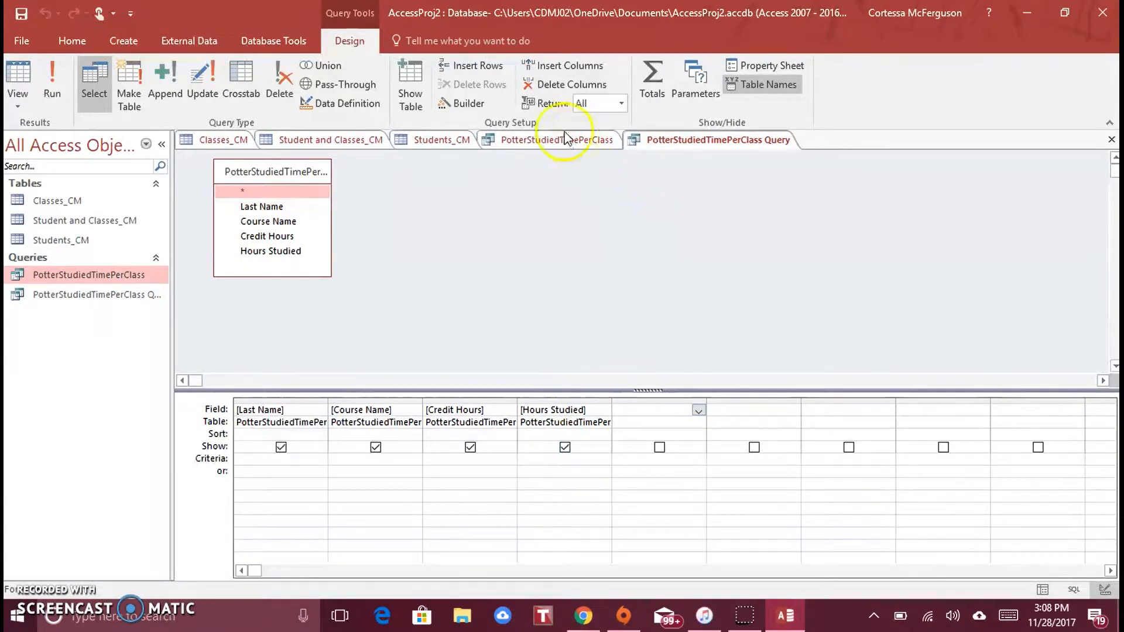
{"action": "left_click", "coordinate": [462, 102]}
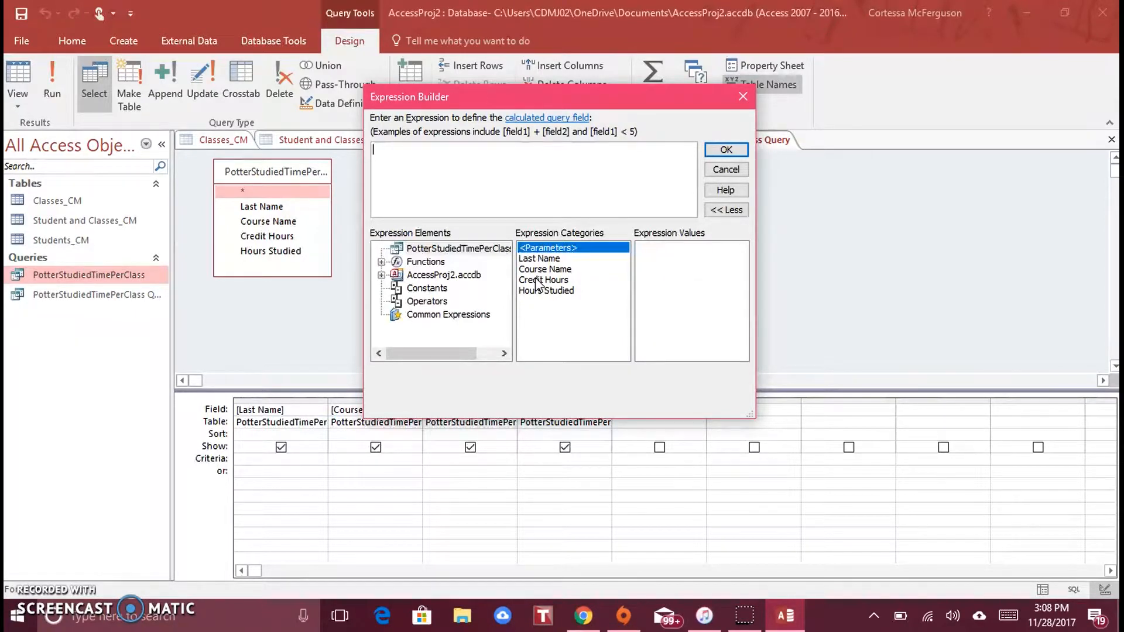
{"action": "double_click", "coordinate": [537, 281]}
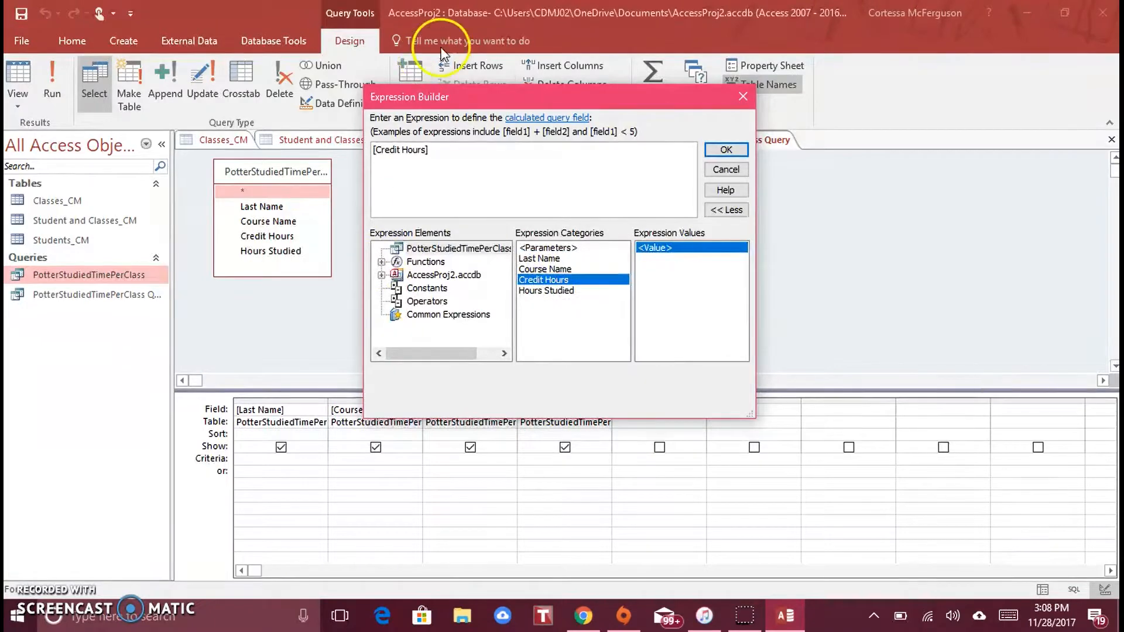
{"action": "left_click", "coordinate": [415, 154]}
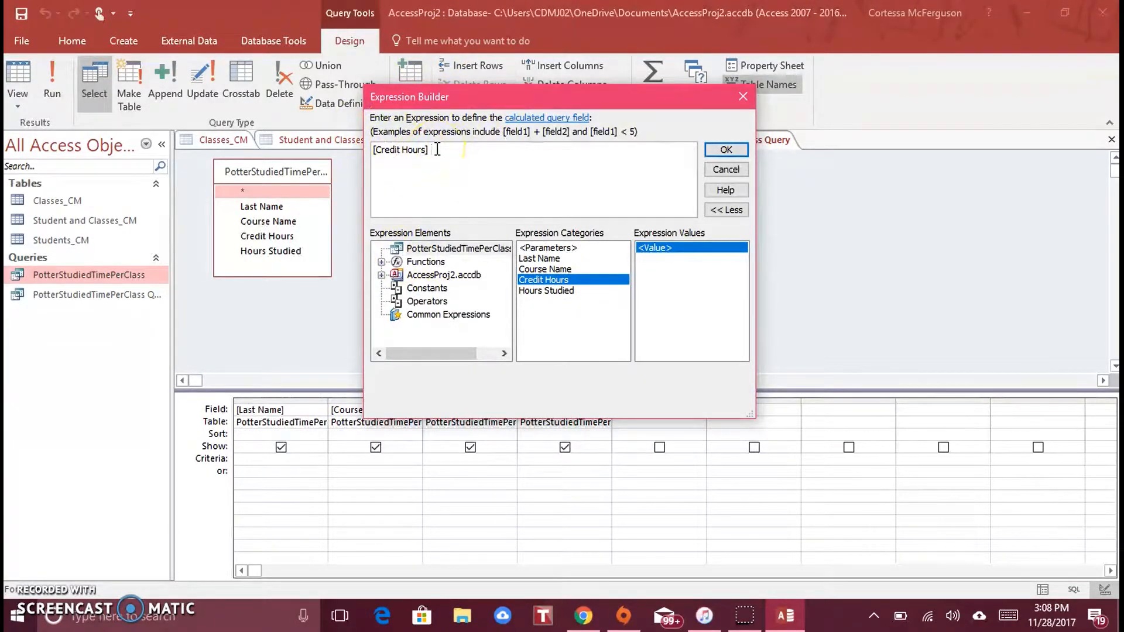
{"action": "left_click", "coordinate": [423, 302]}
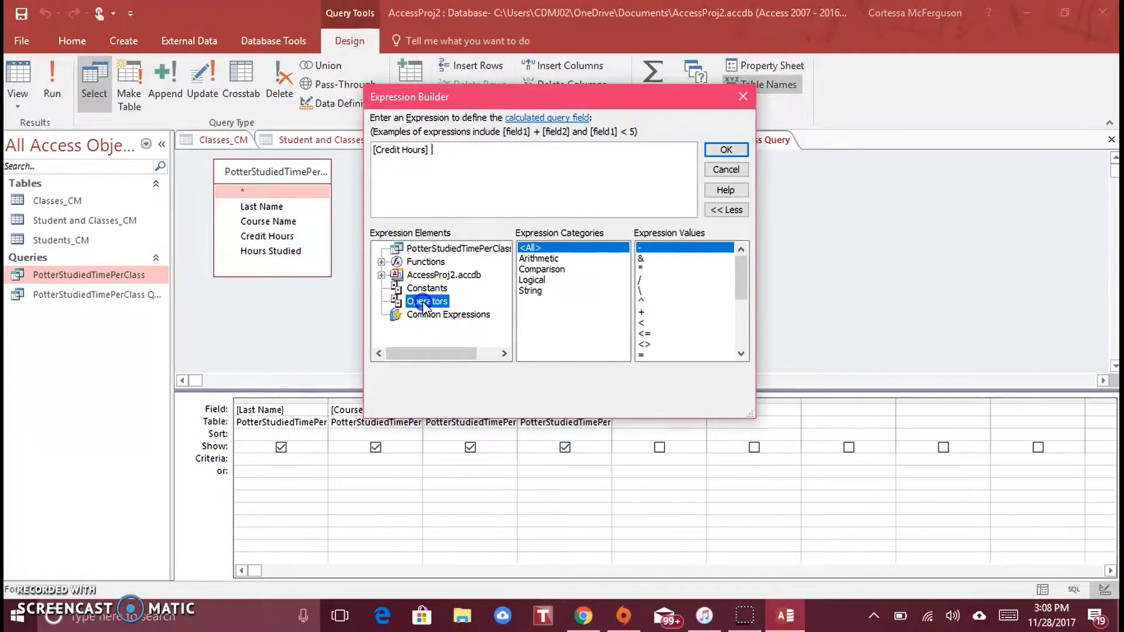
{"action": "double_click", "coordinate": [644, 268]}
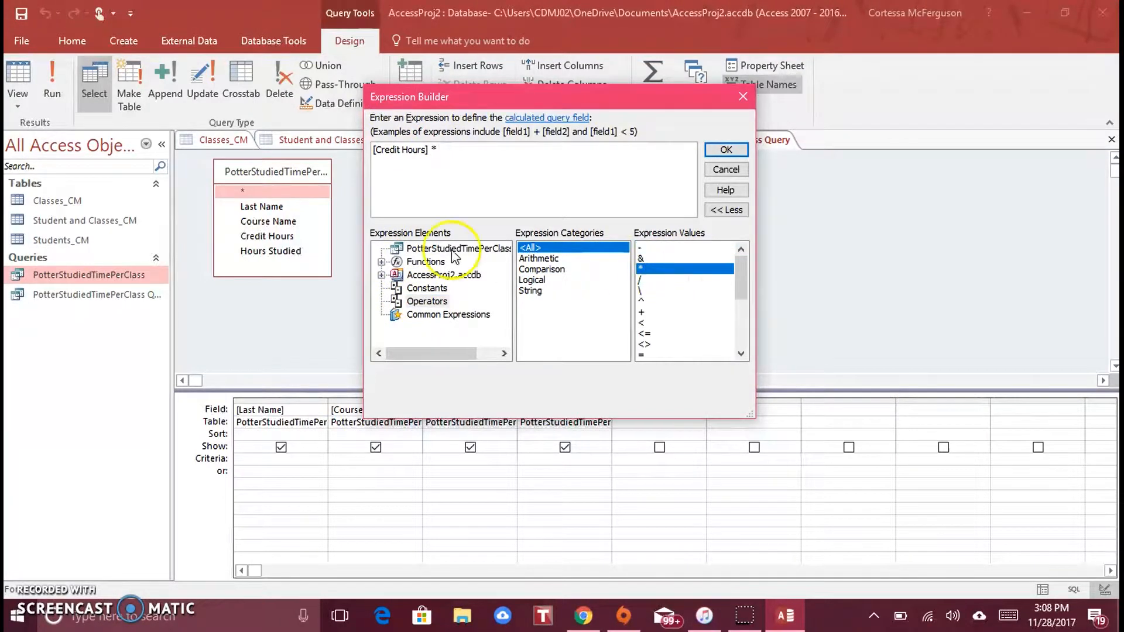
{"action": "left_click", "coordinate": [420, 183]}
{"action": "type", "text": "2"}
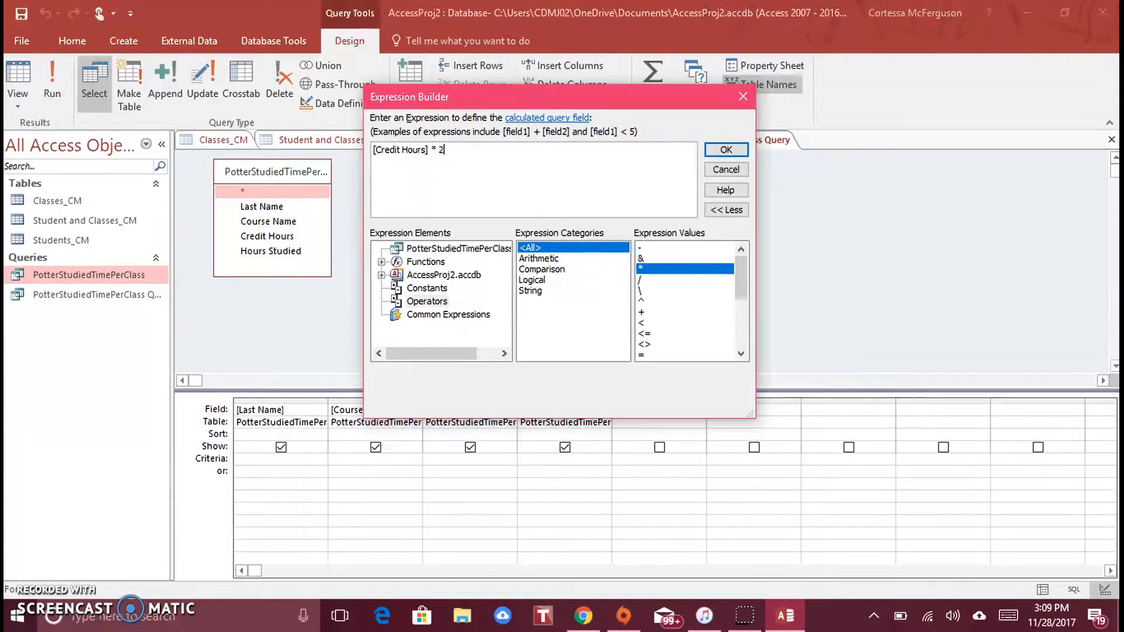
{"action": "left_click", "coordinate": [726, 151]}
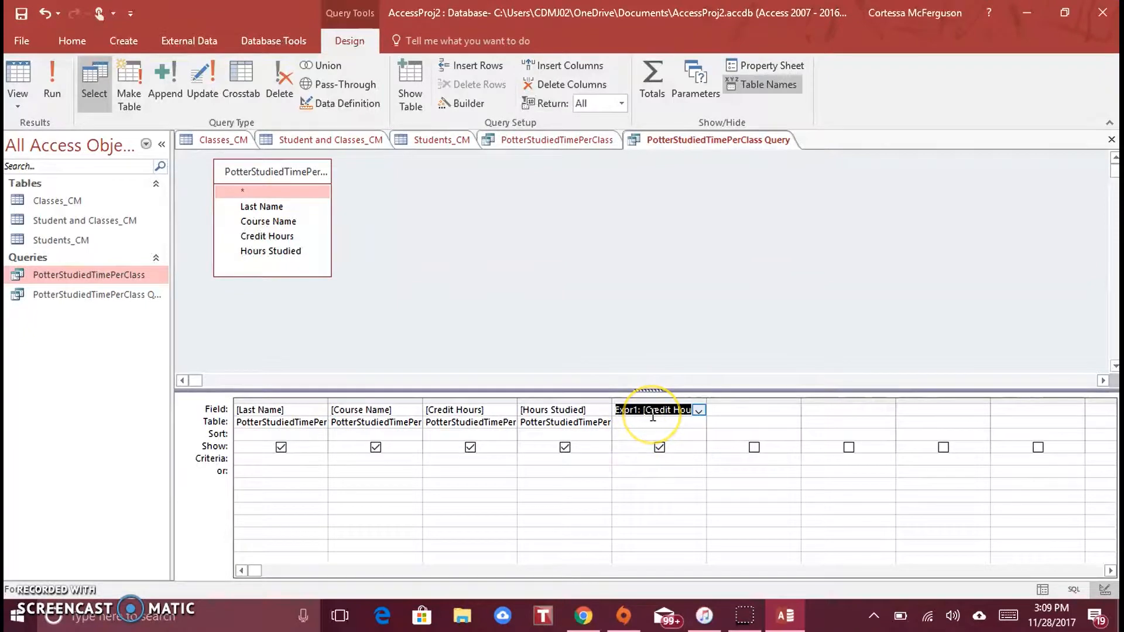
{"action": "left_click", "coordinate": [1042, 589]}
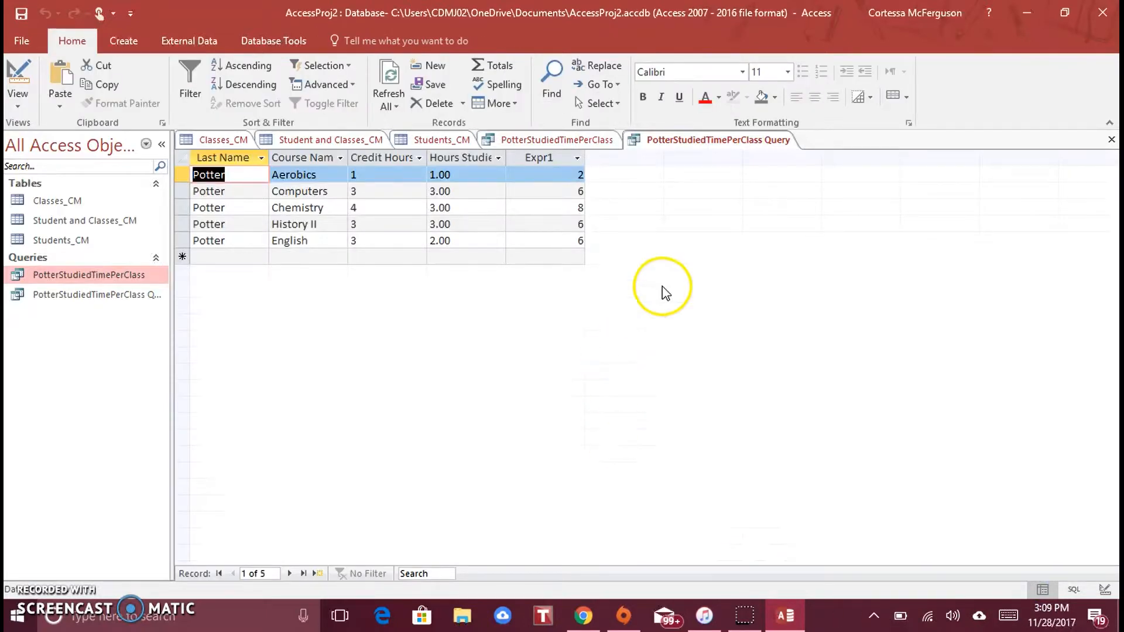
- Select the Expr1 column, then close PotterStudiedTimePerClass Query and save its design changes
{"action": "left_click", "coordinate": [549, 157]}
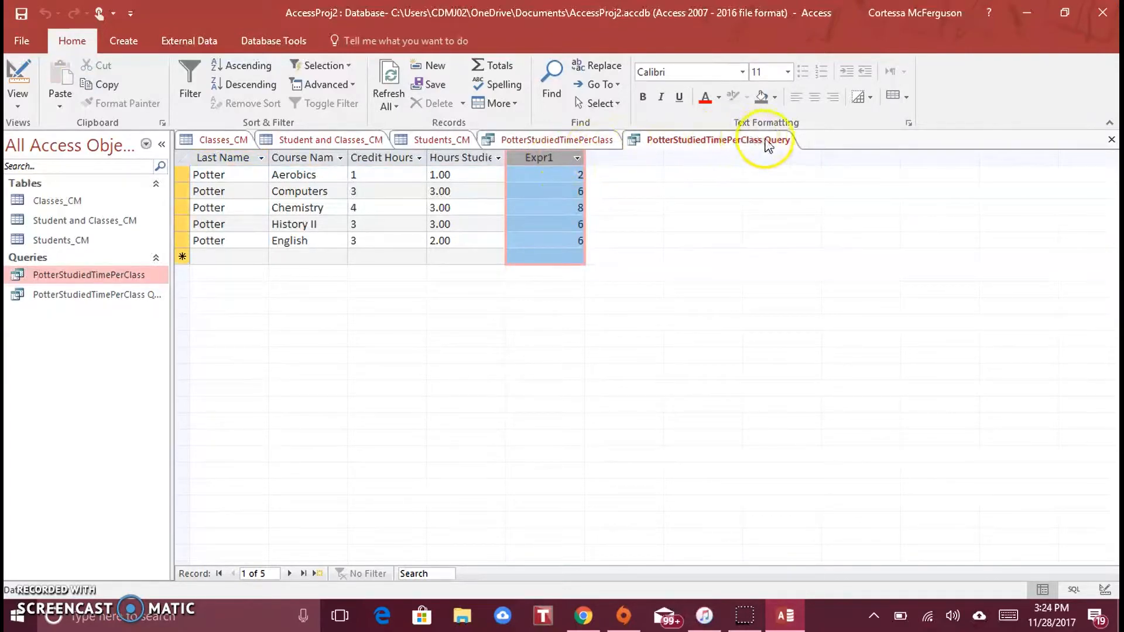
{"action": "right_click", "coordinate": [768, 145]}
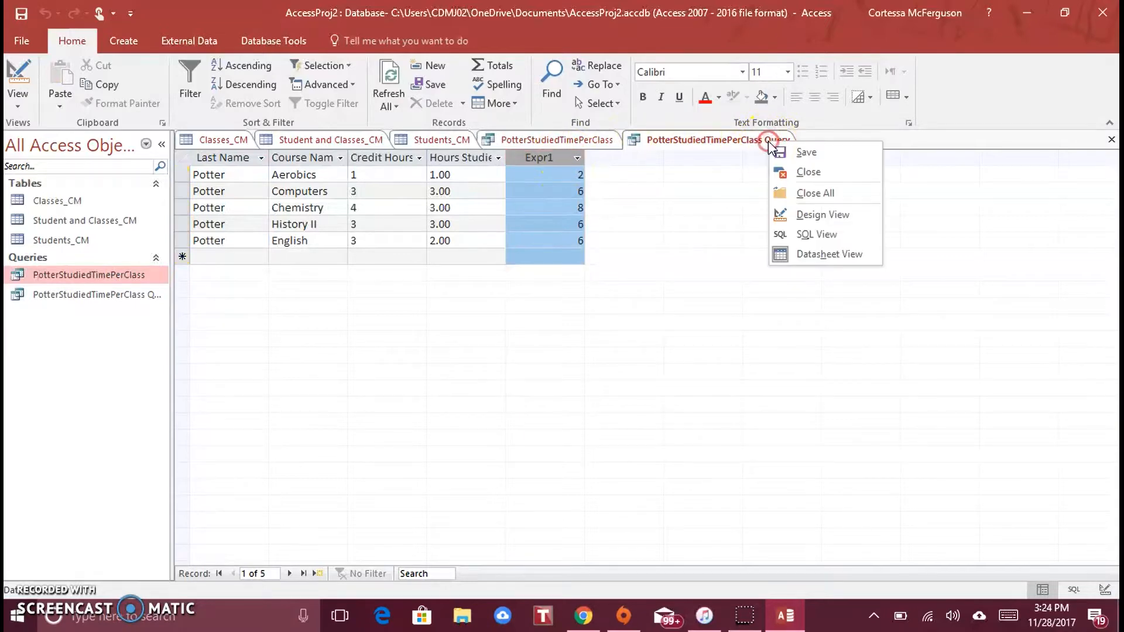
{"action": "left_click", "coordinate": [795, 173]}
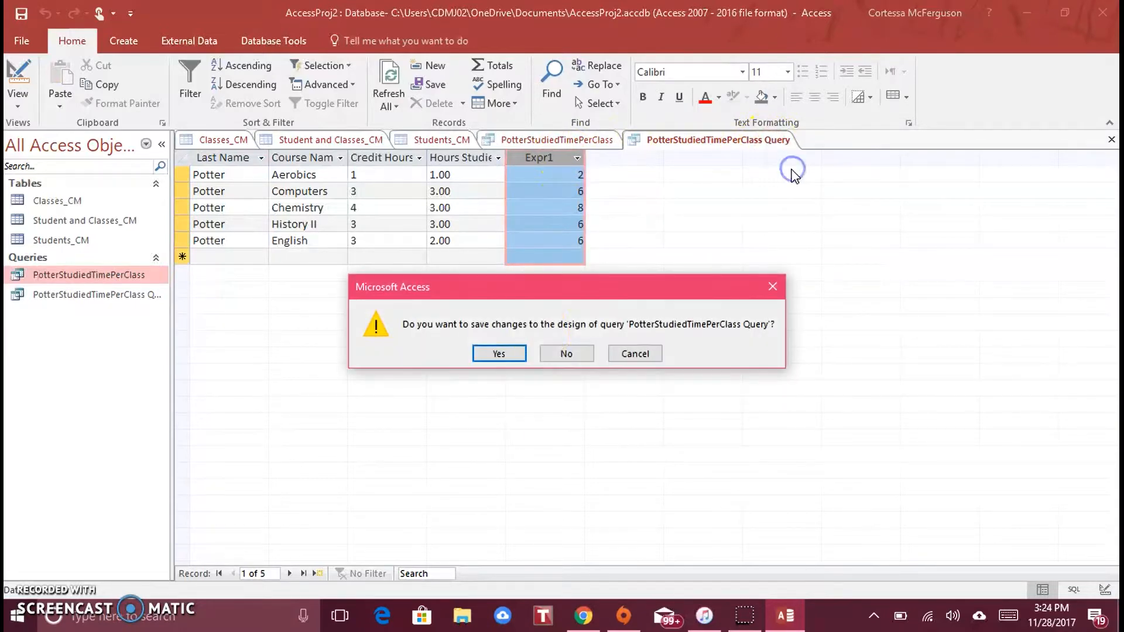
{"action": "left_click", "coordinate": [513, 356]}
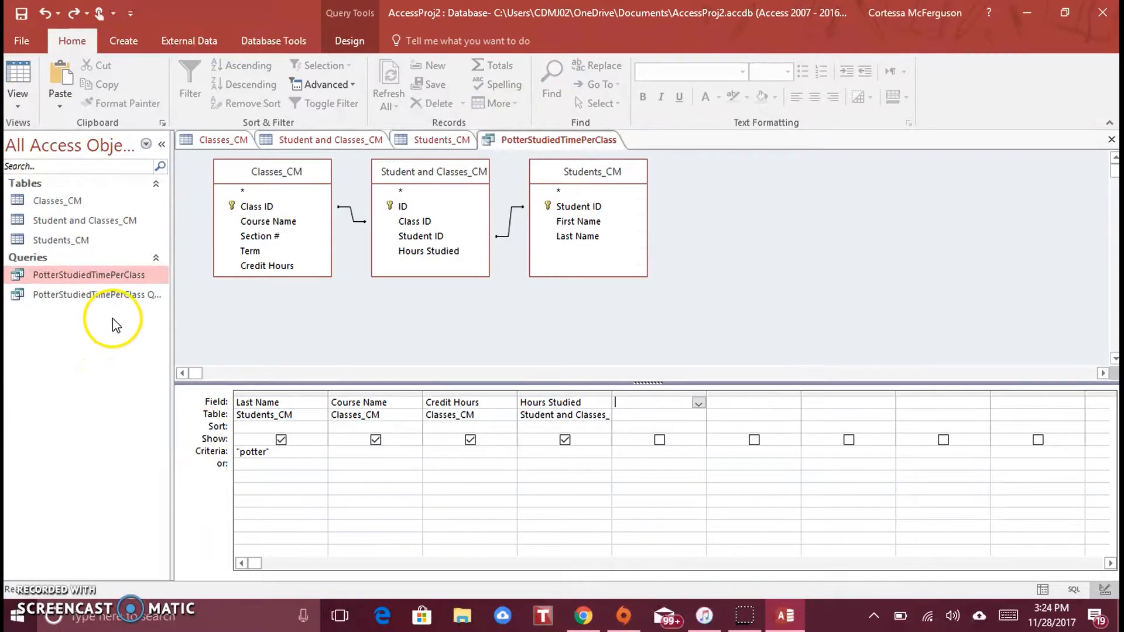
- Rename PotterStudiedTimePerClass Query as RequiredStudyTime in the object list
{"action": "right_click", "coordinate": [106, 293]}
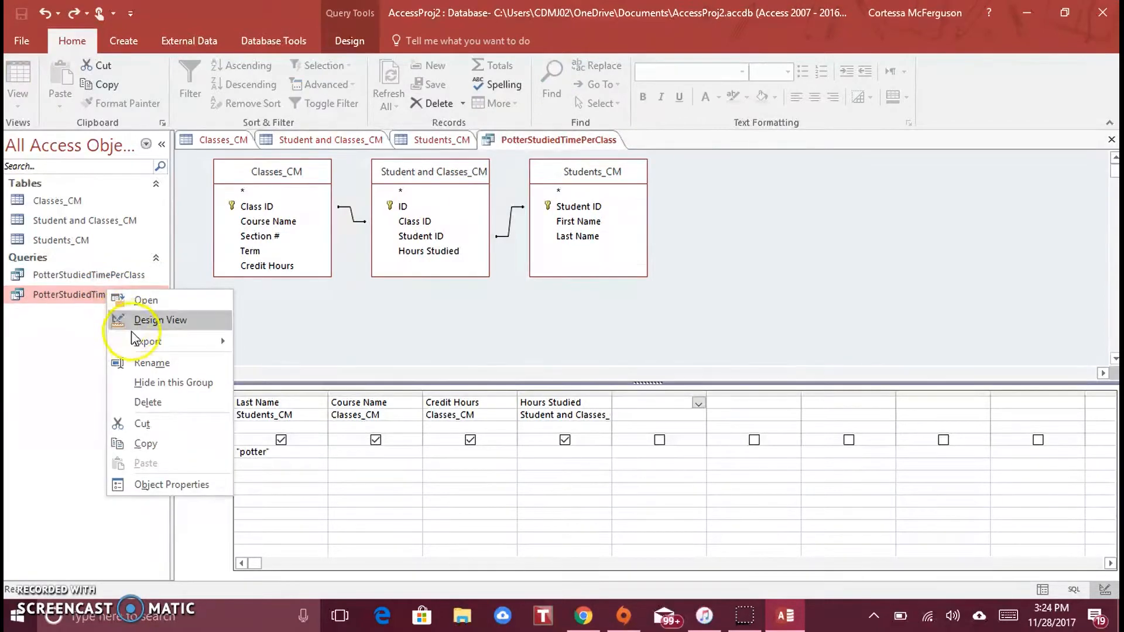
{"action": "left_click", "coordinate": [147, 362]}
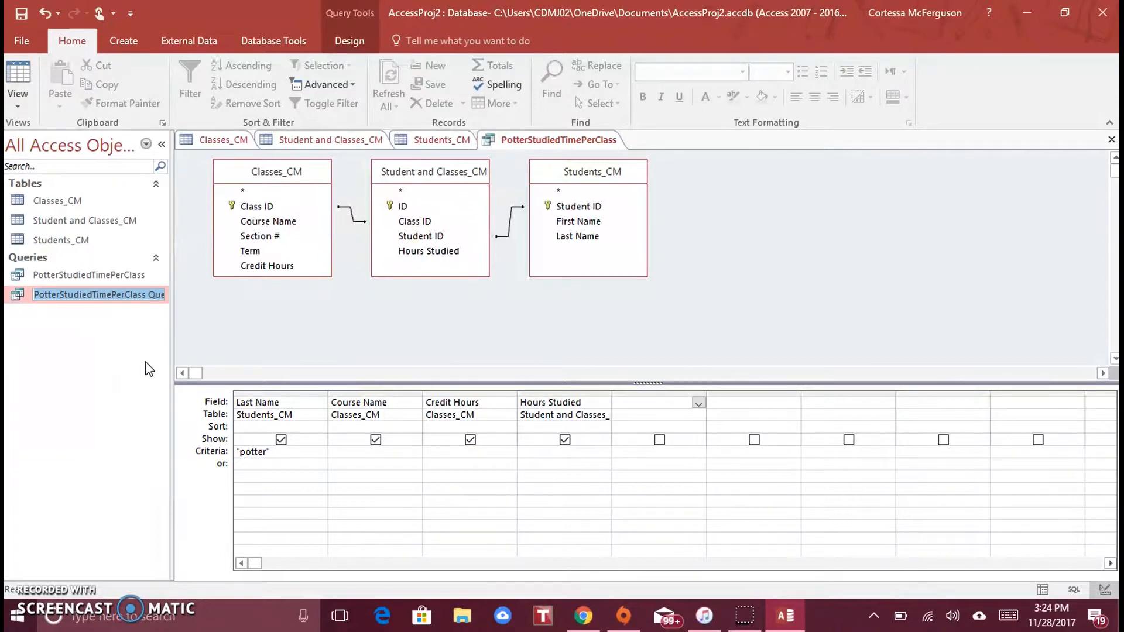
{"action": "type", "text": "Requi"}
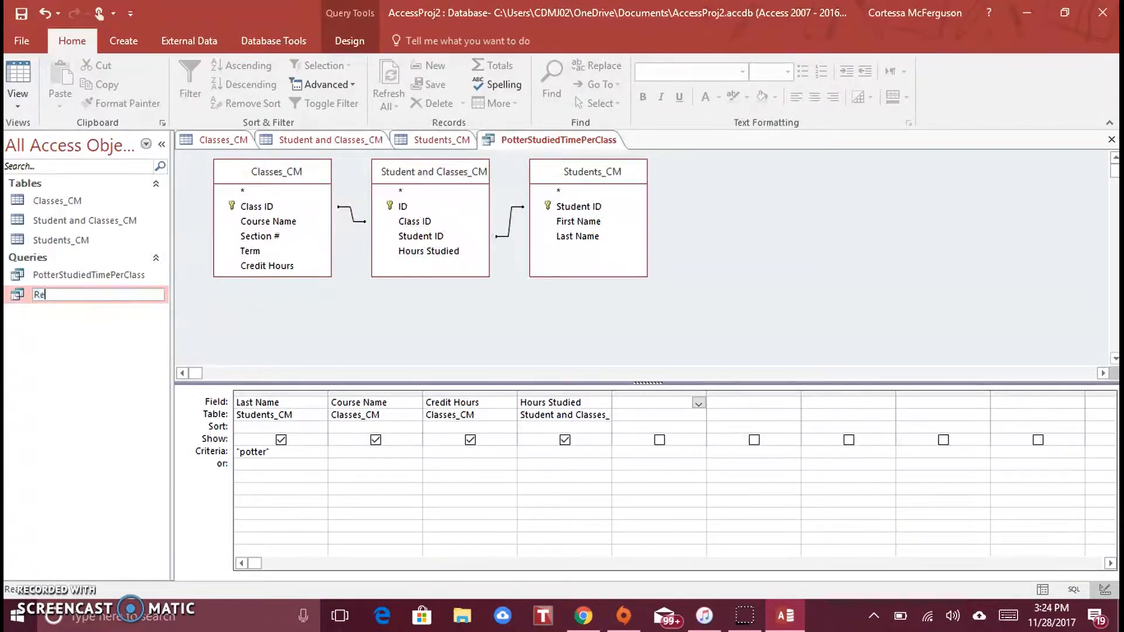
{"action": "type", "text": "redStudt"}
{"action": "key", "text": "BackSpace"}
{"action": "type", "text": "u"}
{"action": "key", "text": "BackSpace"}
{"action": "type", "text": "yS"}
{"action": "key", "text": "BackSpace"}
{"action": "type", "text": "Time"}
{"action": "key", "text": "Return"}
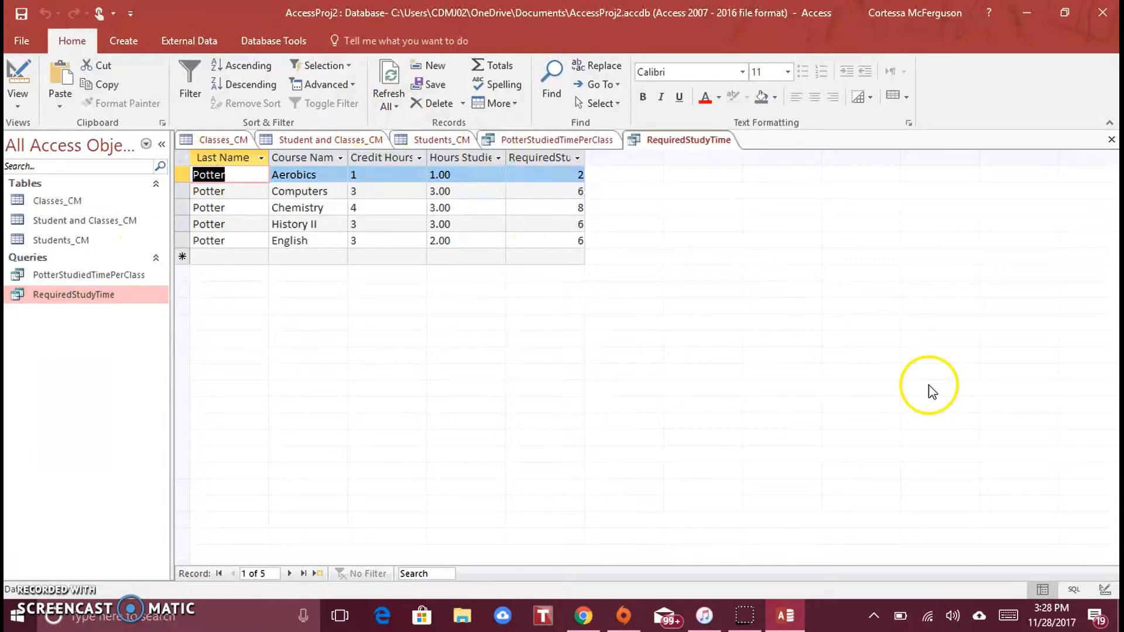
- Save RequiredStudyTime and create a detail query from all its fields with the Simple Query Wizard, keeping the default title
{"action": "left_click", "coordinate": [1104, 590]}
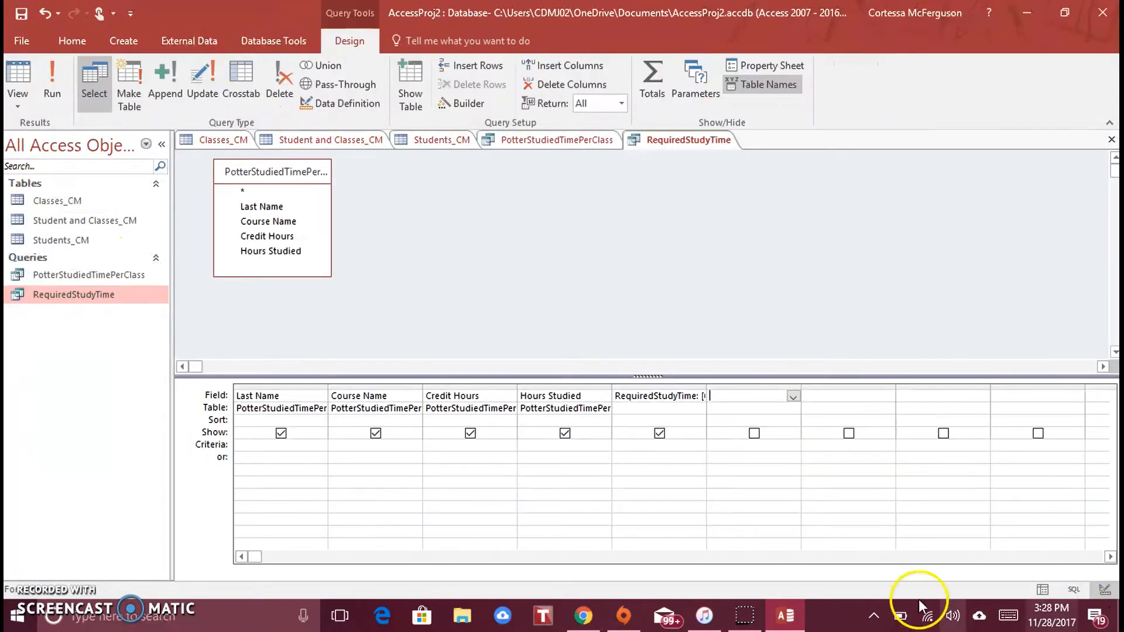
{"action": "left_click", "coordinate": [730, 398]}
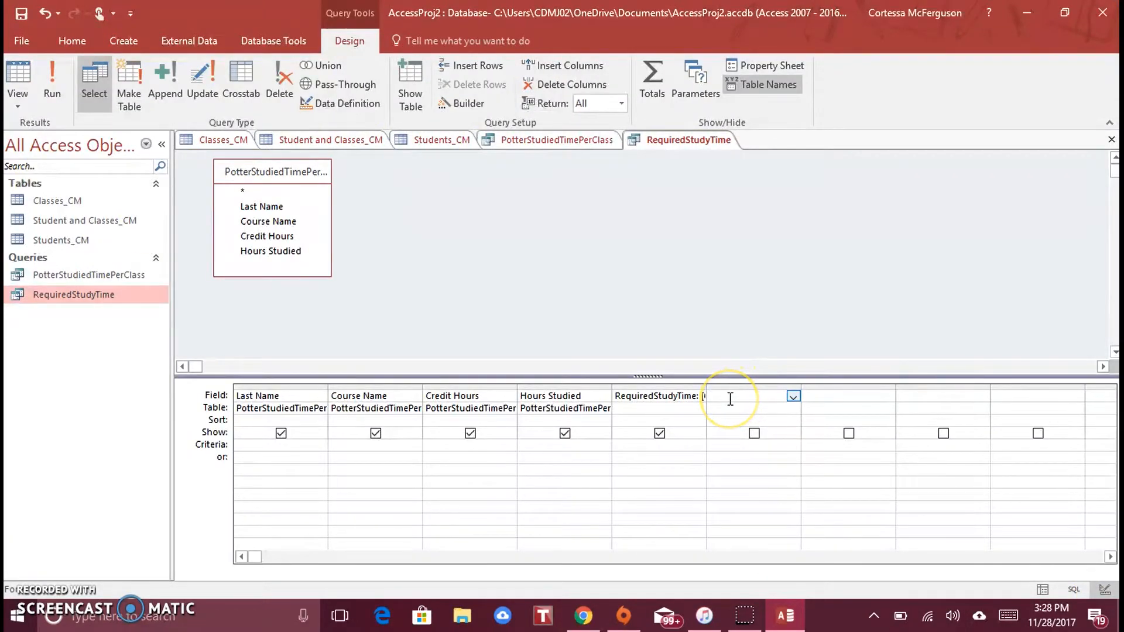
{"action": "left_click", "coordinate": [116, 42]}
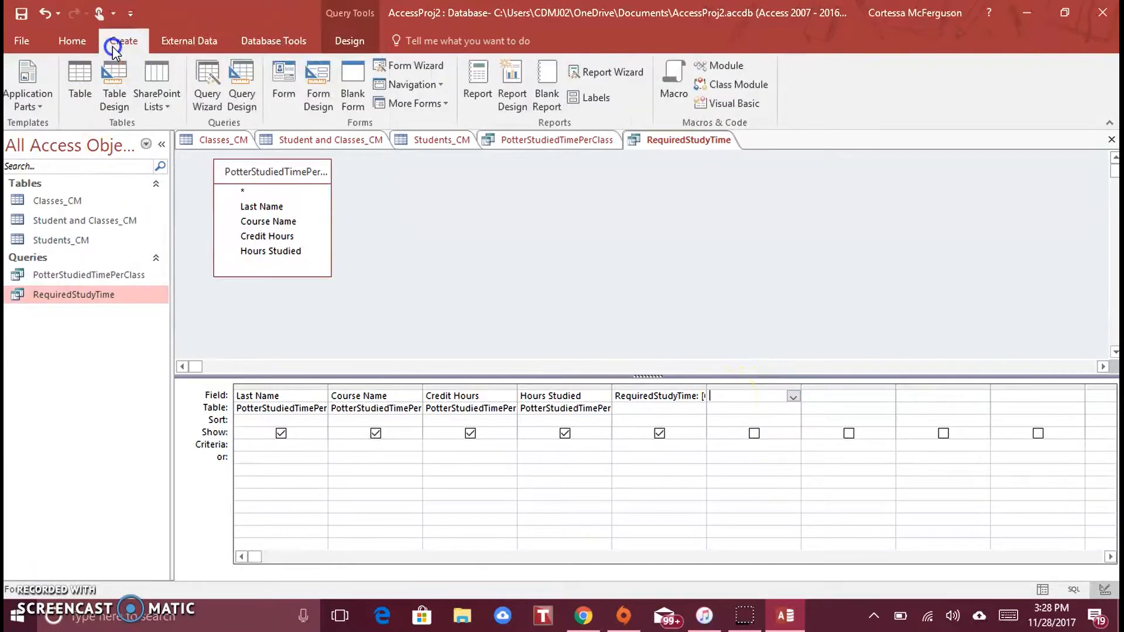
{"action": "left_click", "coordinate": [212, 96]}
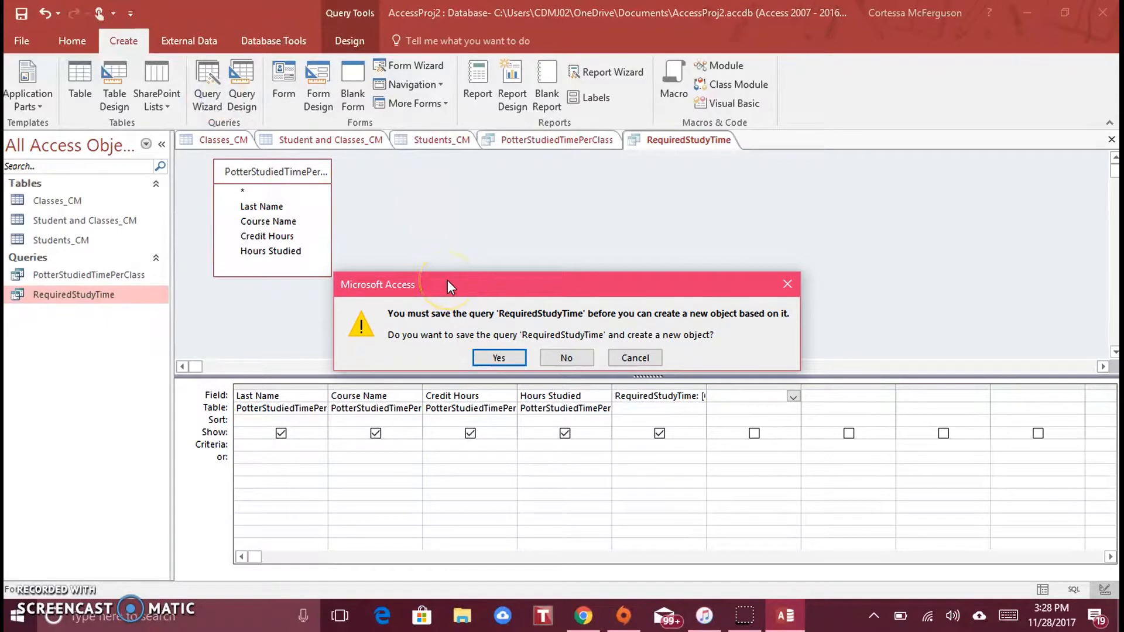
{"action": "key", "text": "Return"}
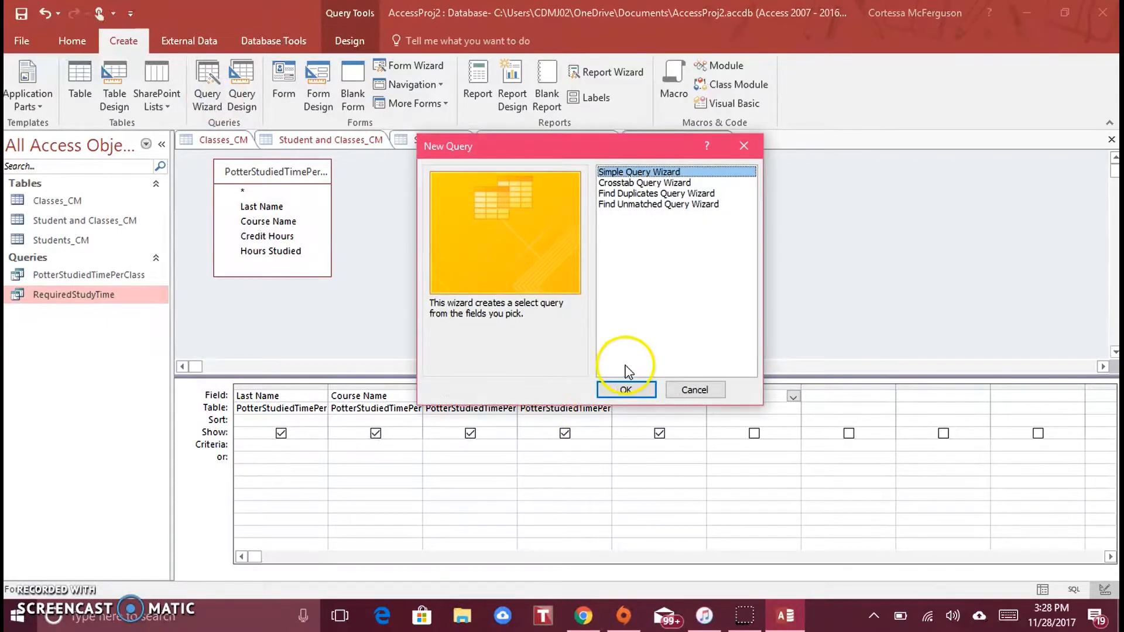
{"action": "left_click", "coordinate": [626, 390]}
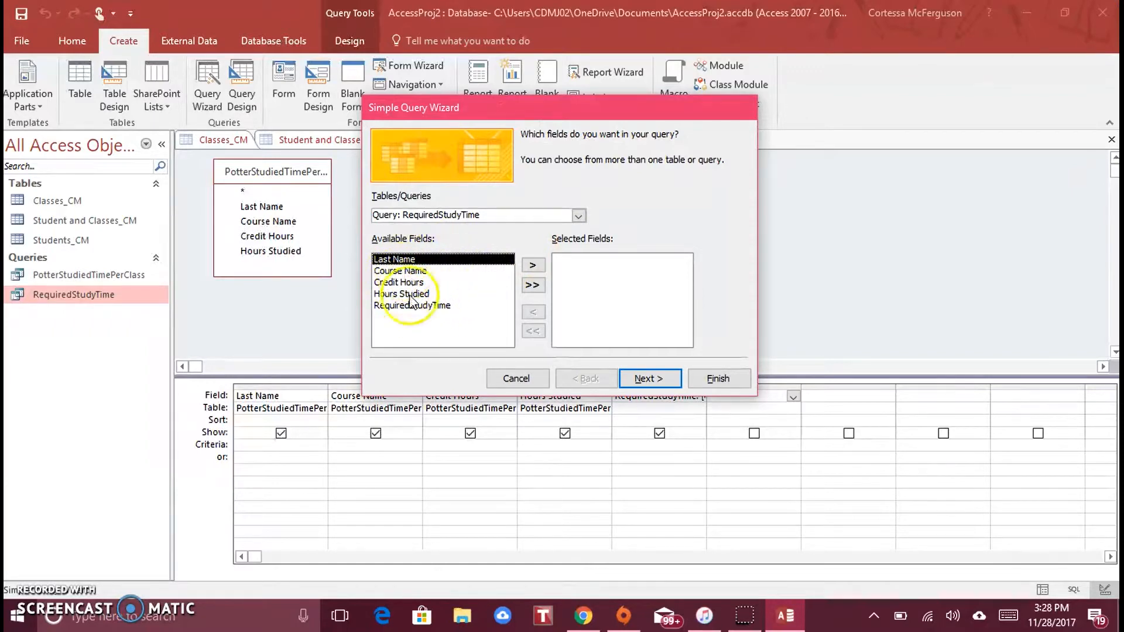
{"action": "left_click", "coordinate": [533, 286]}
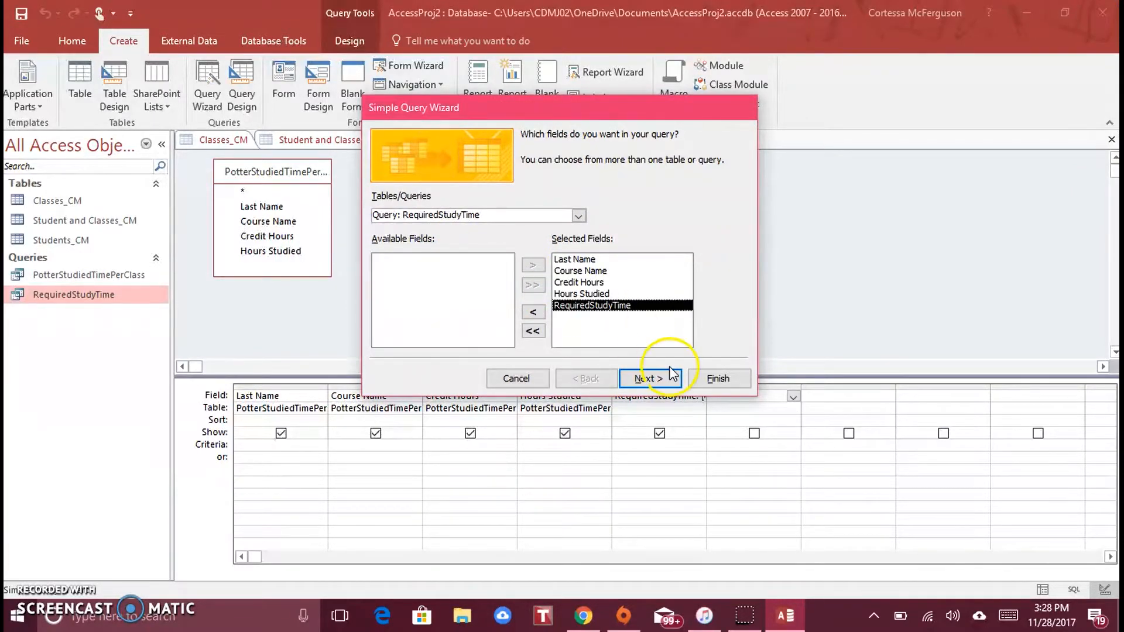
{"action": "left_click", "coordinate": [655, 379]}
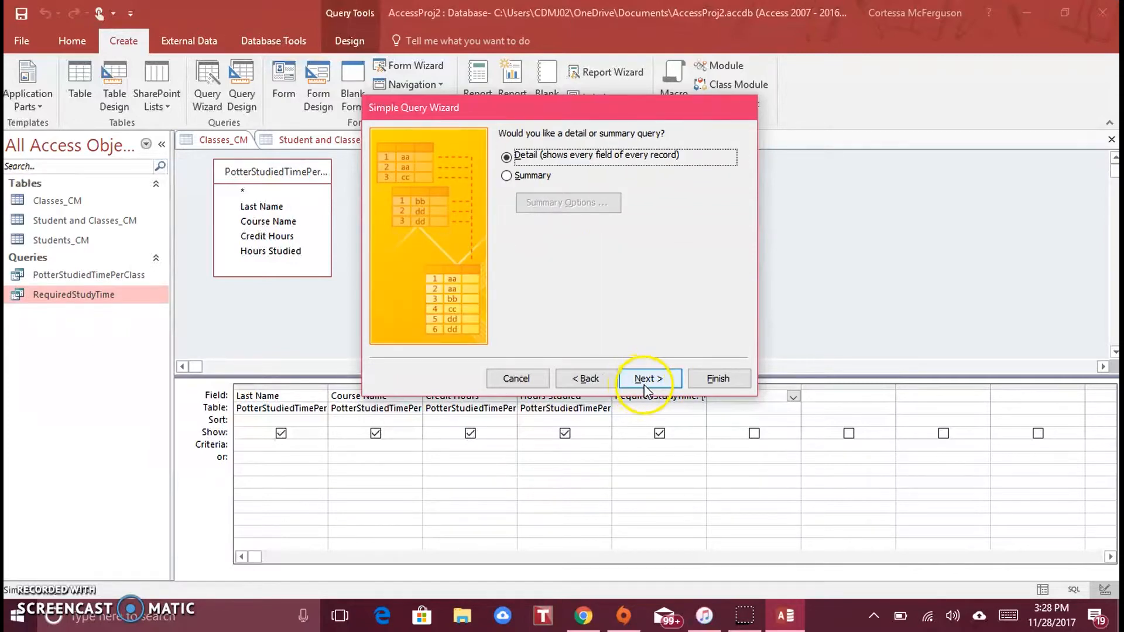
{"action": "left_click", "coordinate": [661, 380]}
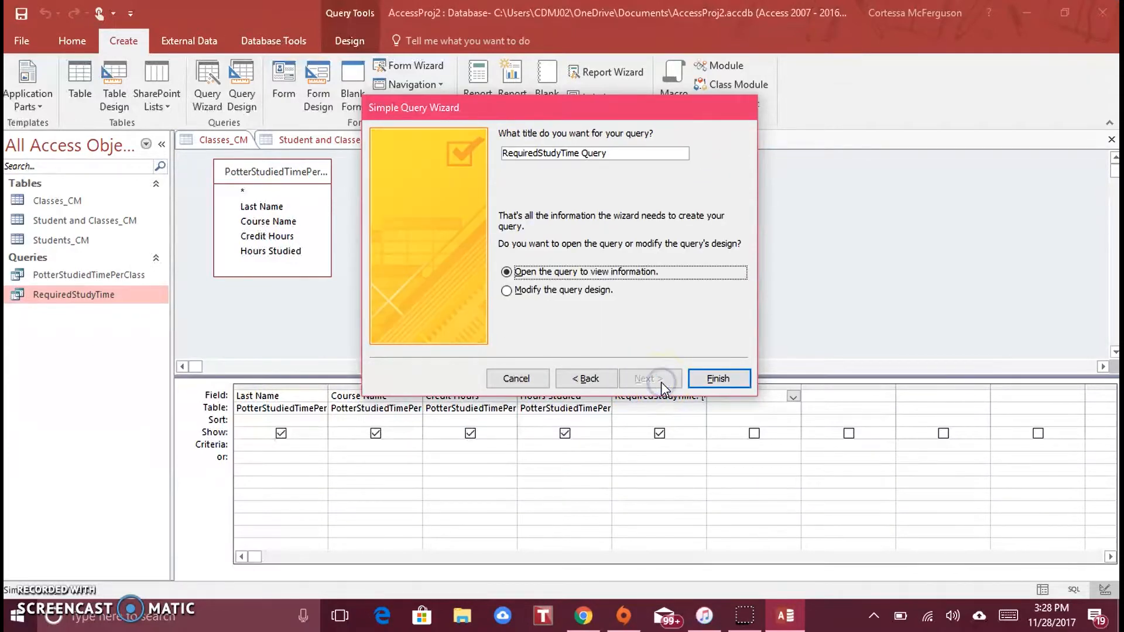
{"action": "left_click", "coordinate": [711, 379]}
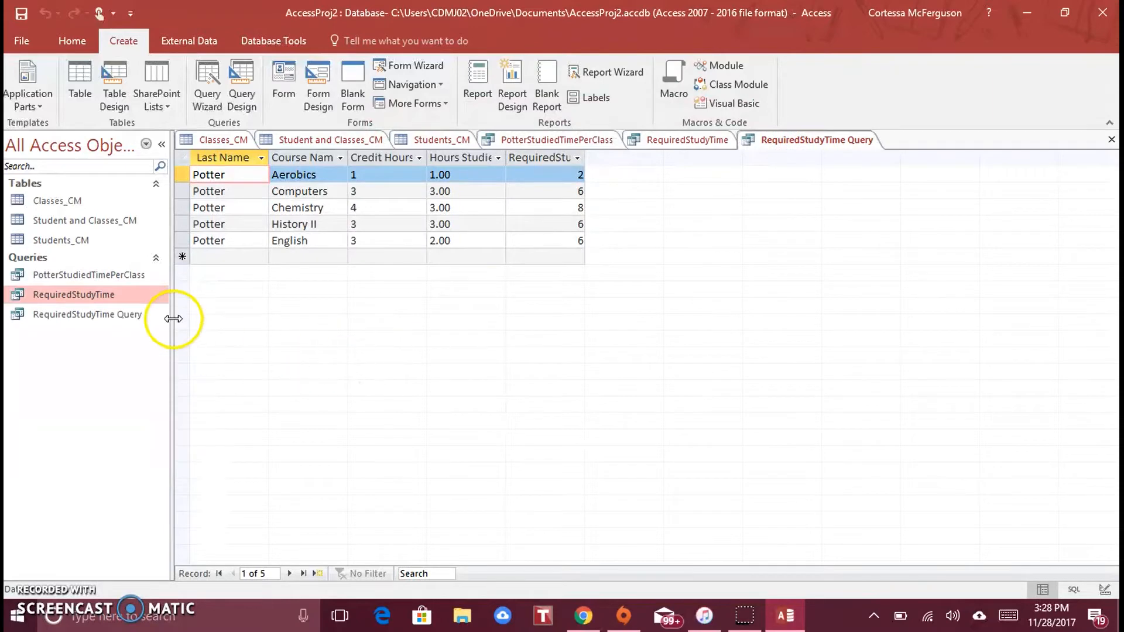
- Add the calculated field [RequiredStudyTime] - [Hours Studied] in RequiredStudyTime Query's empty sixth column using the Expression Builder, and show the datasheet
{"action": "double_click", "coordinate": [69, 315]}
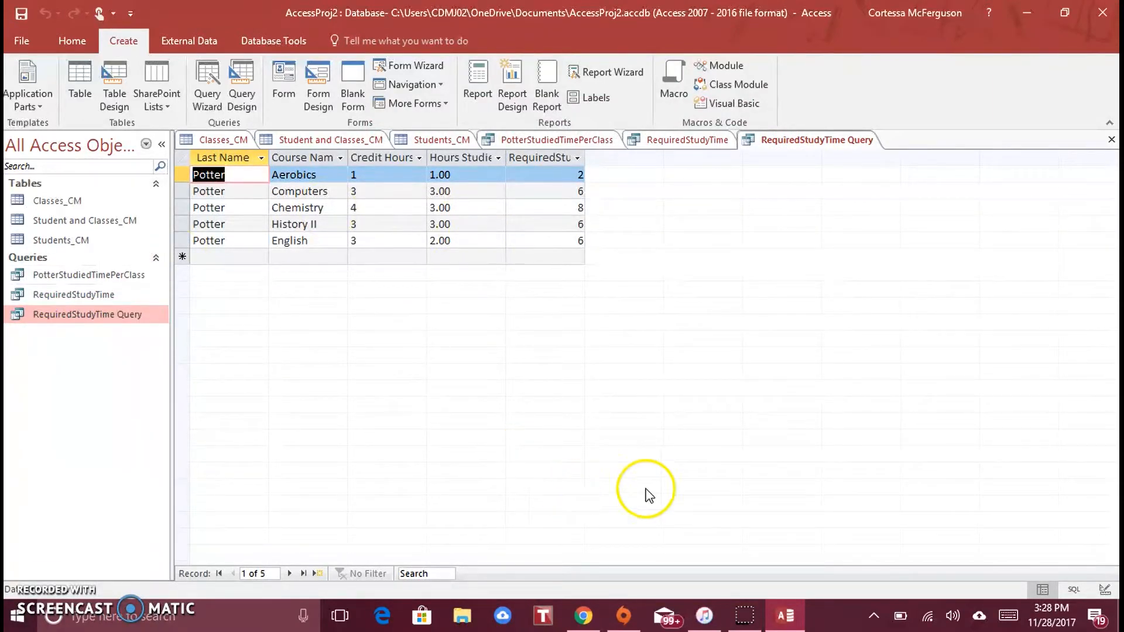
{"action": "left_click", "coordinate": [1105, 591]}
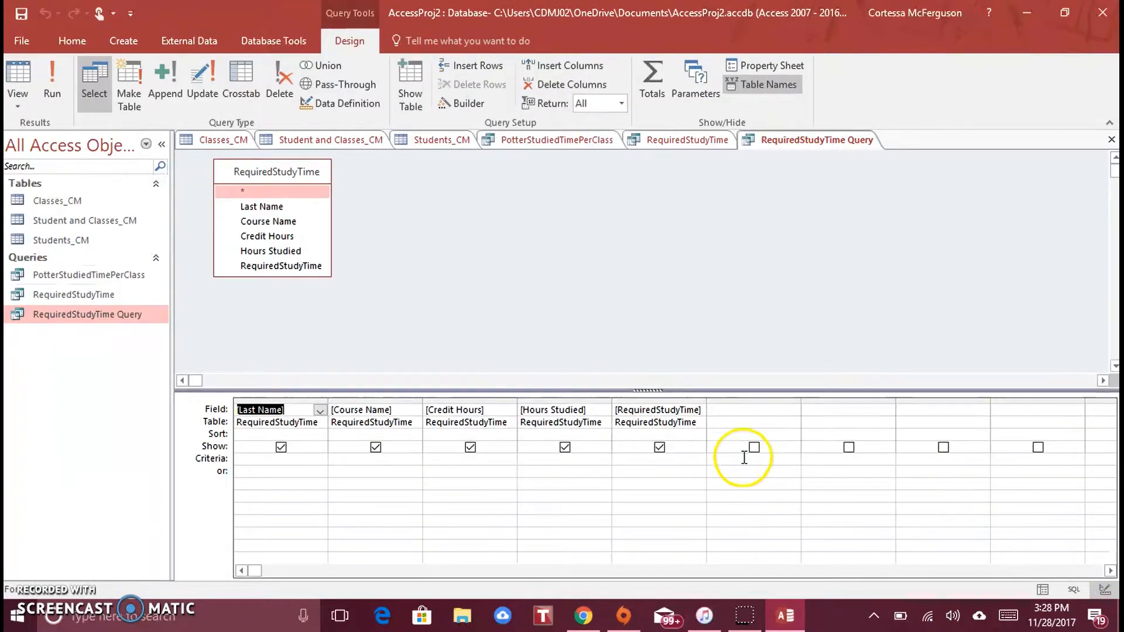
{"action": "left_click", "coordinate": [719, 411]}
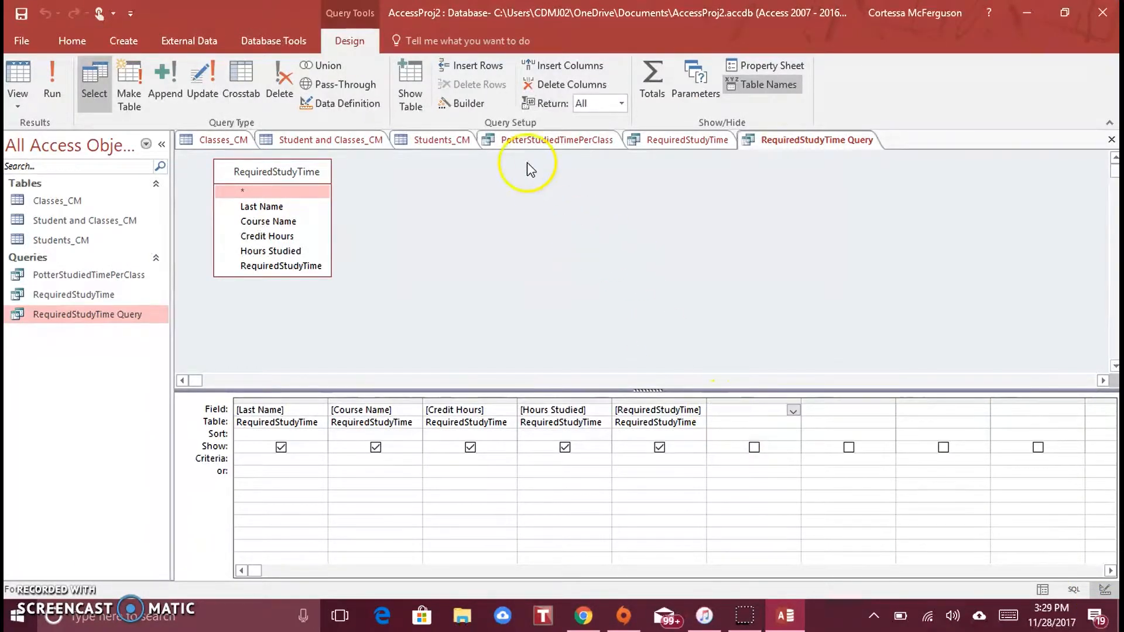
{"action": "left_click", "coordinate": [464, 103]}
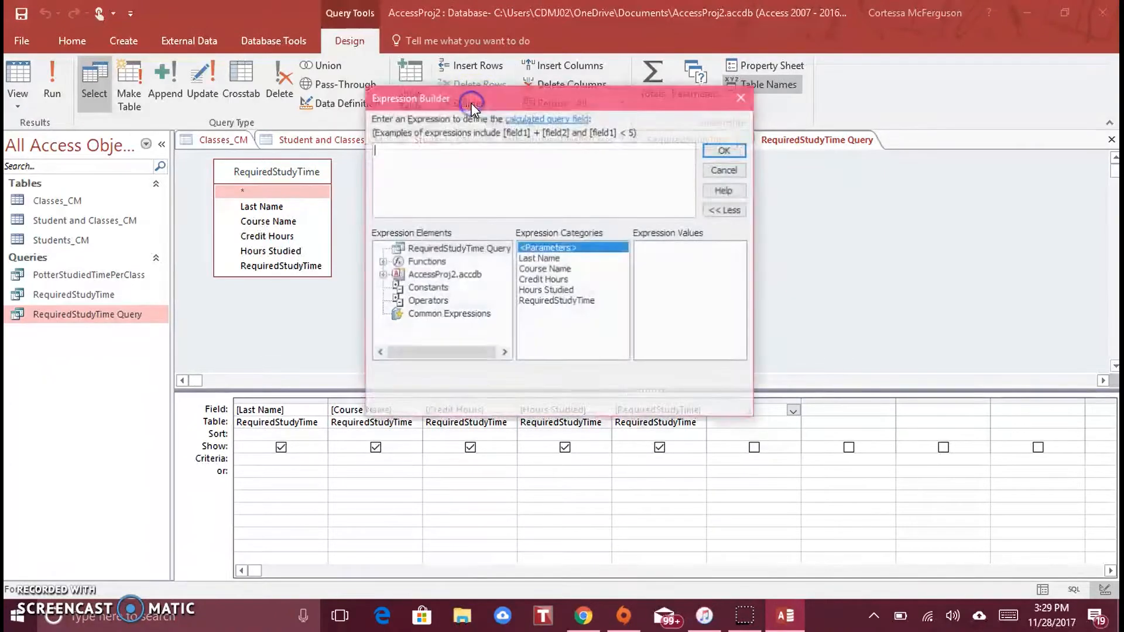
{"action": "double_click", "coordinate": [556, 302]}
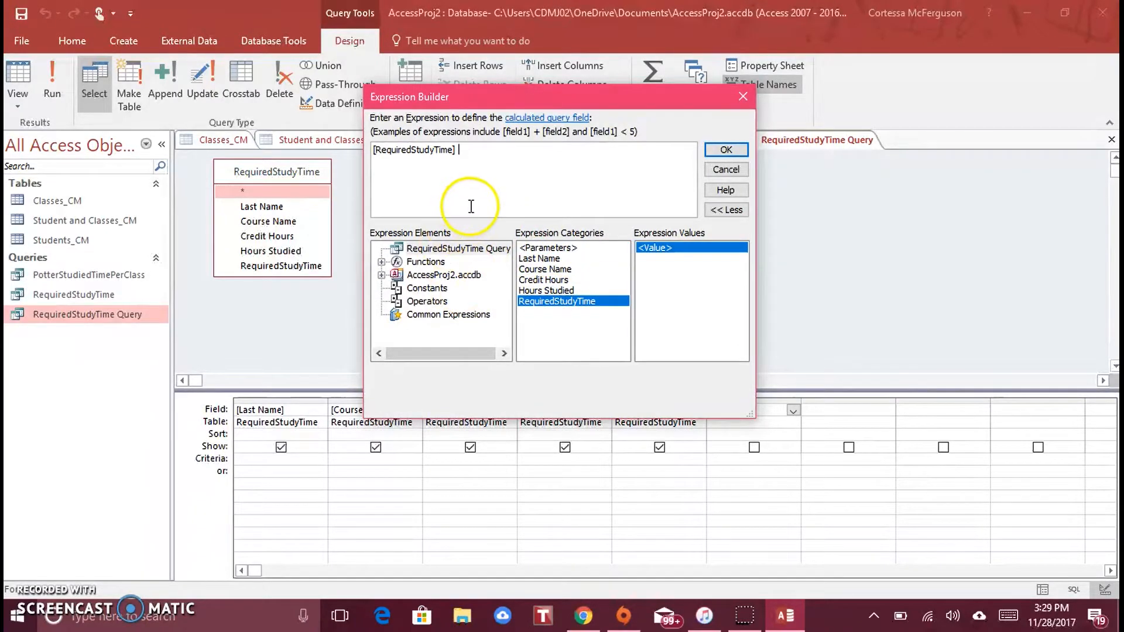
{"action": "left_click", "coordinate": [433, 301]}
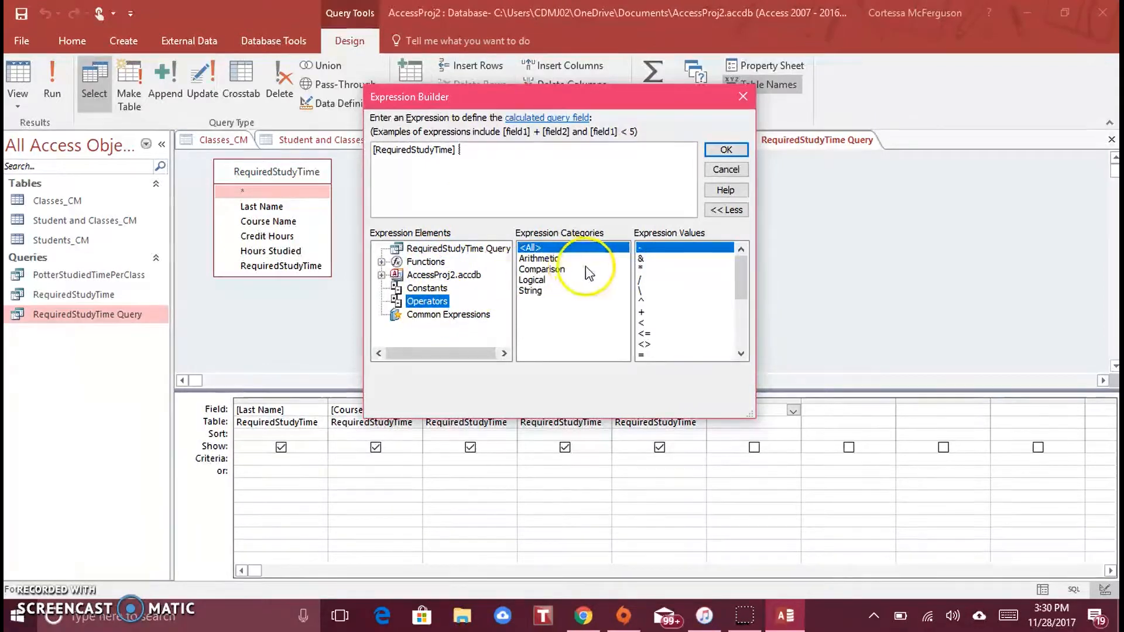
{"action": "double_click", "coordinate": [642, 250]}
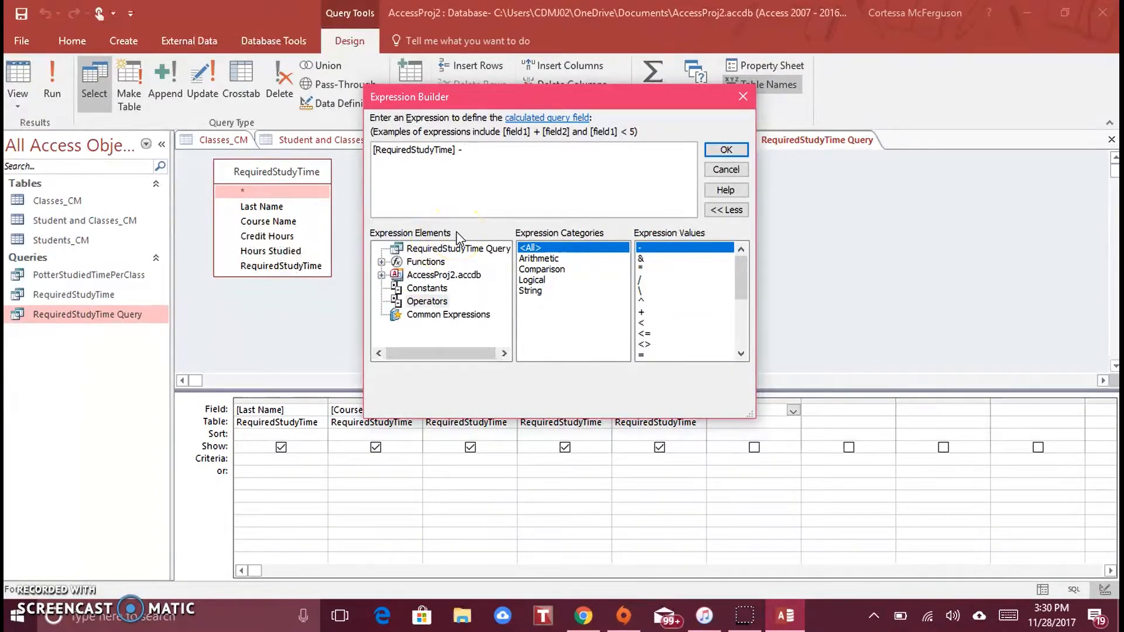
{"action": "left_click", "coordinate": [413, 250]}
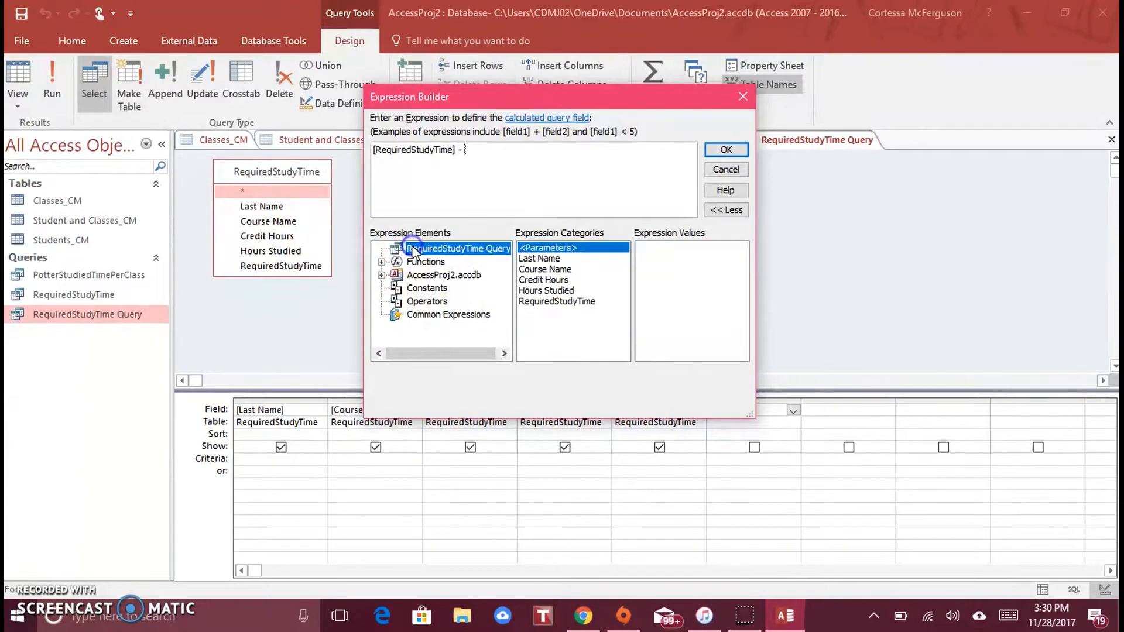
{"action": "left_click", "coordinate": [537, 291]}
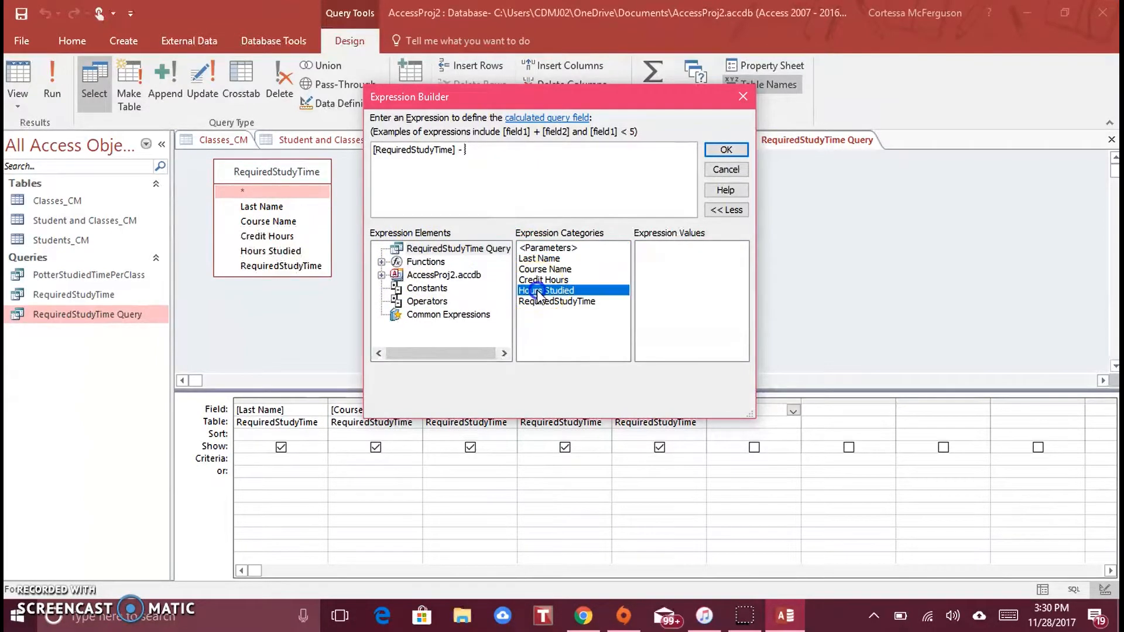
{"action": "double_click", "coordinate": [537, 291]}
{"action": "left_click", "coordinate": [726, 150]}
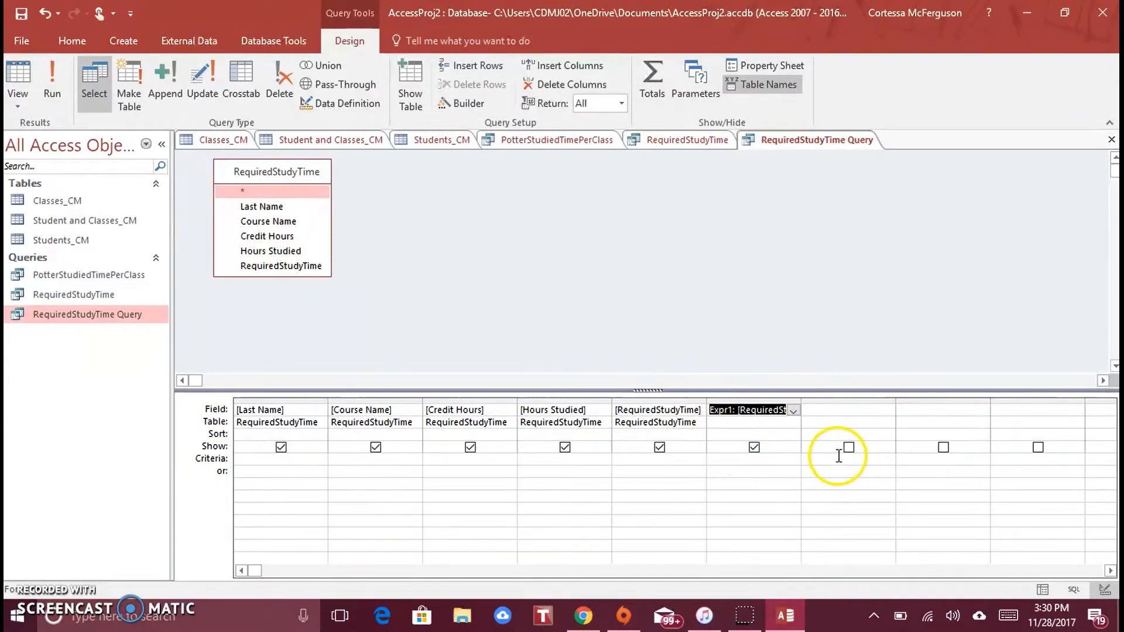
{"action": "left_click", "coordinate": [1043, 590]}
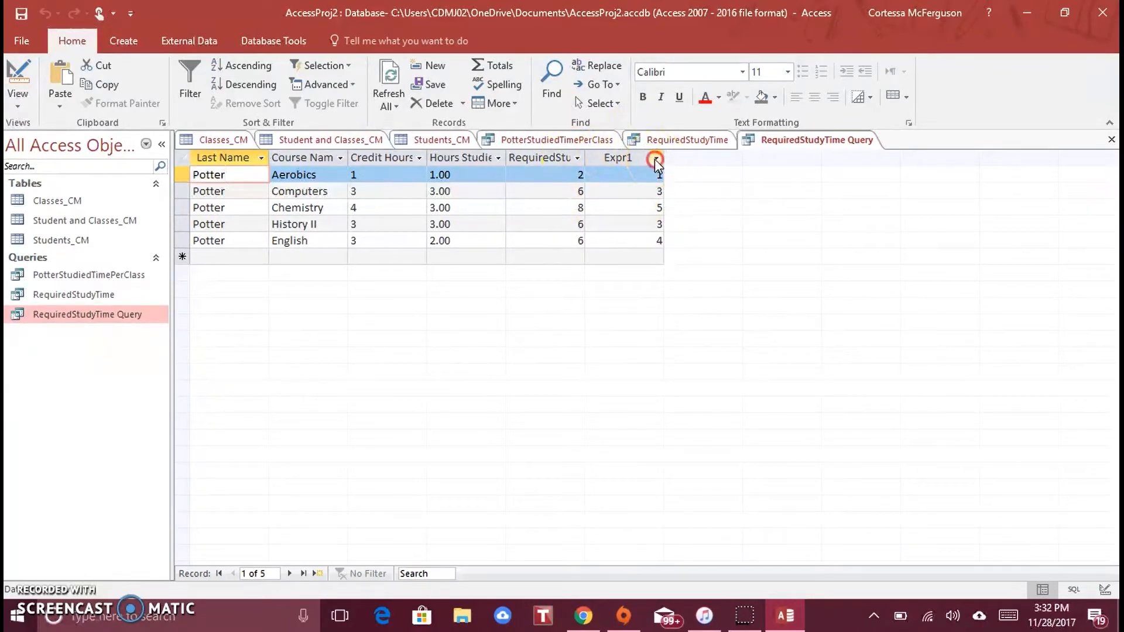
- Select the Expr1 column, then close RequiredStudyTime Query and save its design changes
{"action": "right_click", "coordinate": [654, 159]}
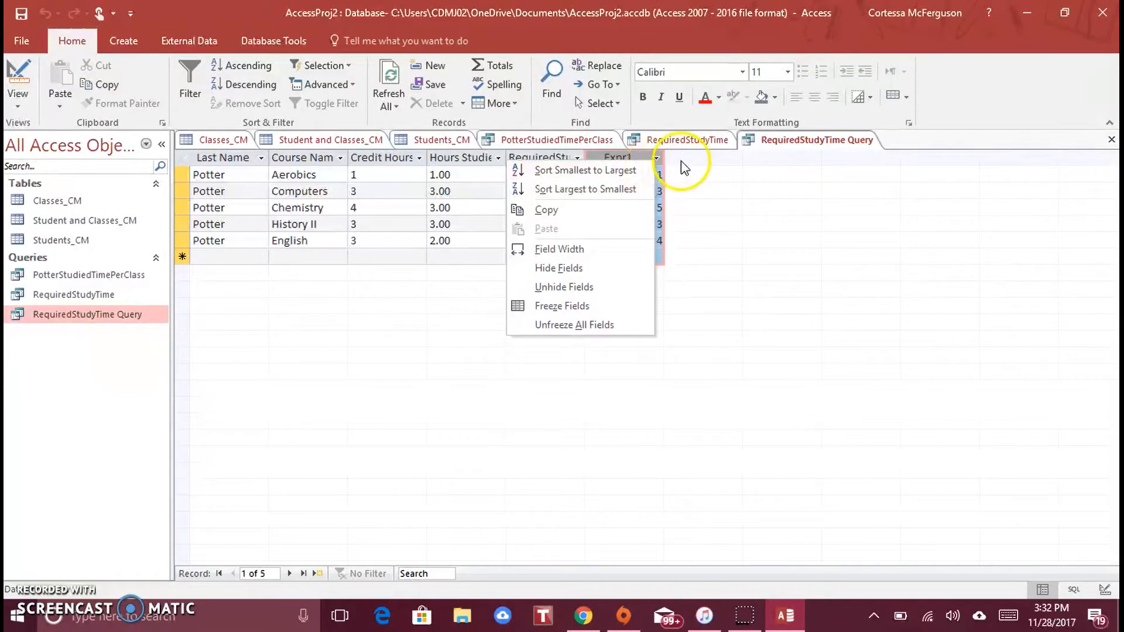
{"action": "right_click", "coordinate": [837, 140]}
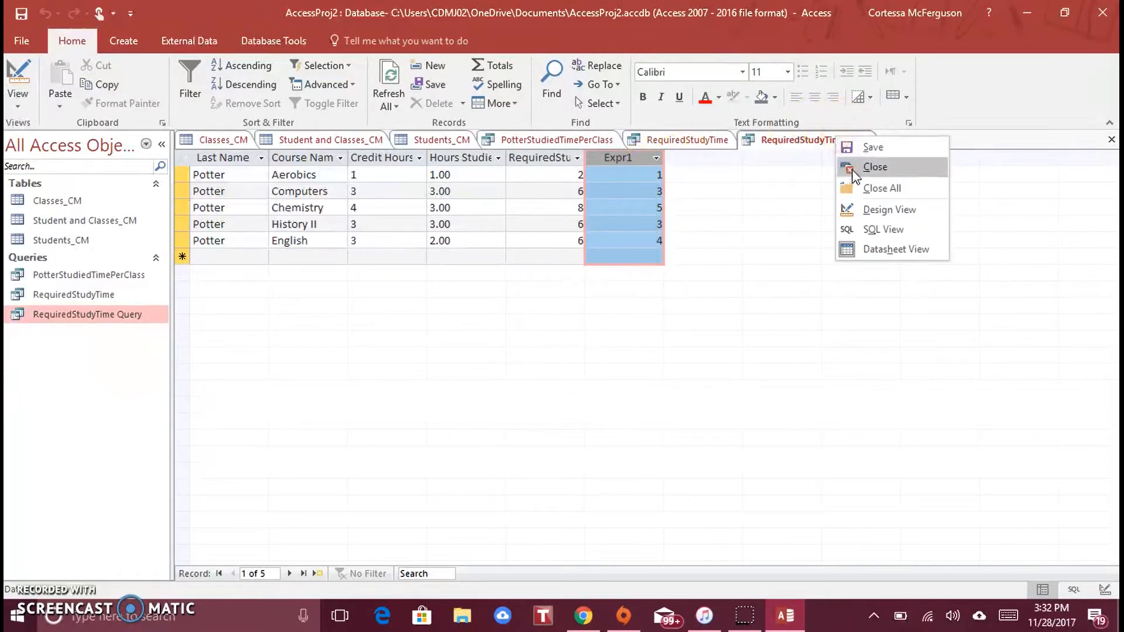
{"action": "left_click", "coordinate": [872, 166]}
{"action": "left_click", "coordinate": [498, 353]}
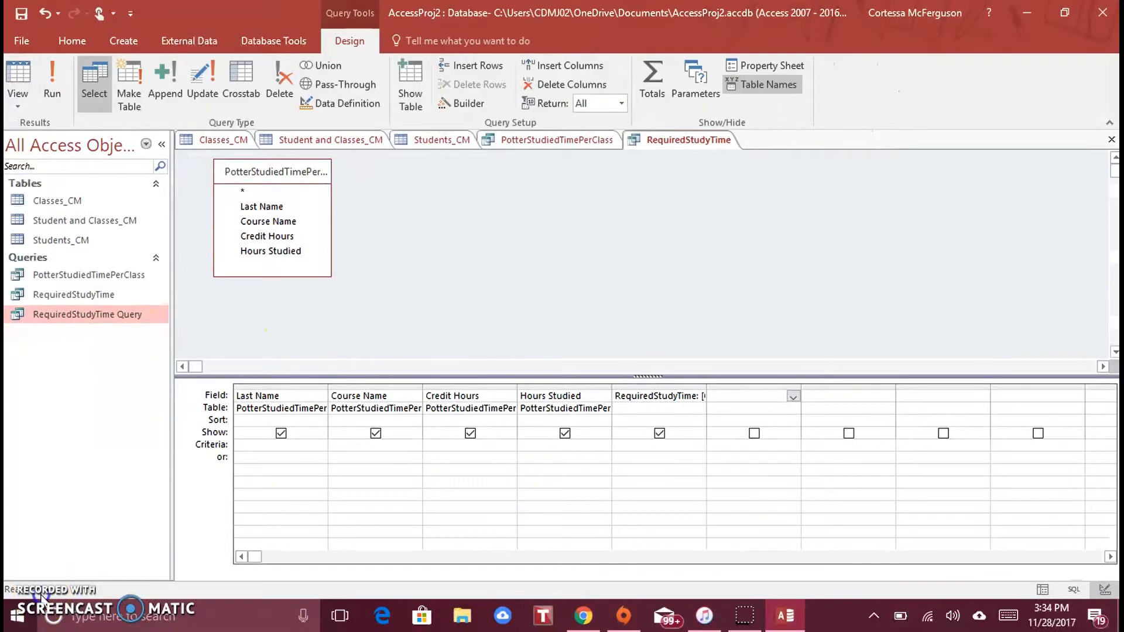
- Rename RequiredStudyTime Query as StudyTimeDeficiency in the object list
{"action": "right_click", "coordinate": [79, 314]}
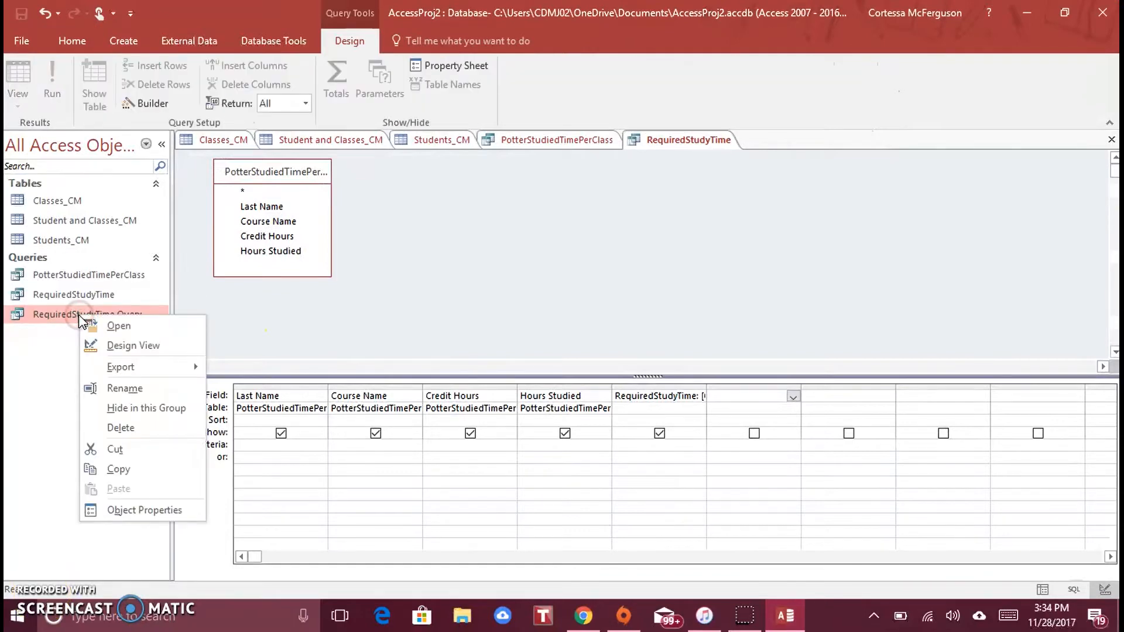
{"action": "left_click", "coordinate": [132, 391]}
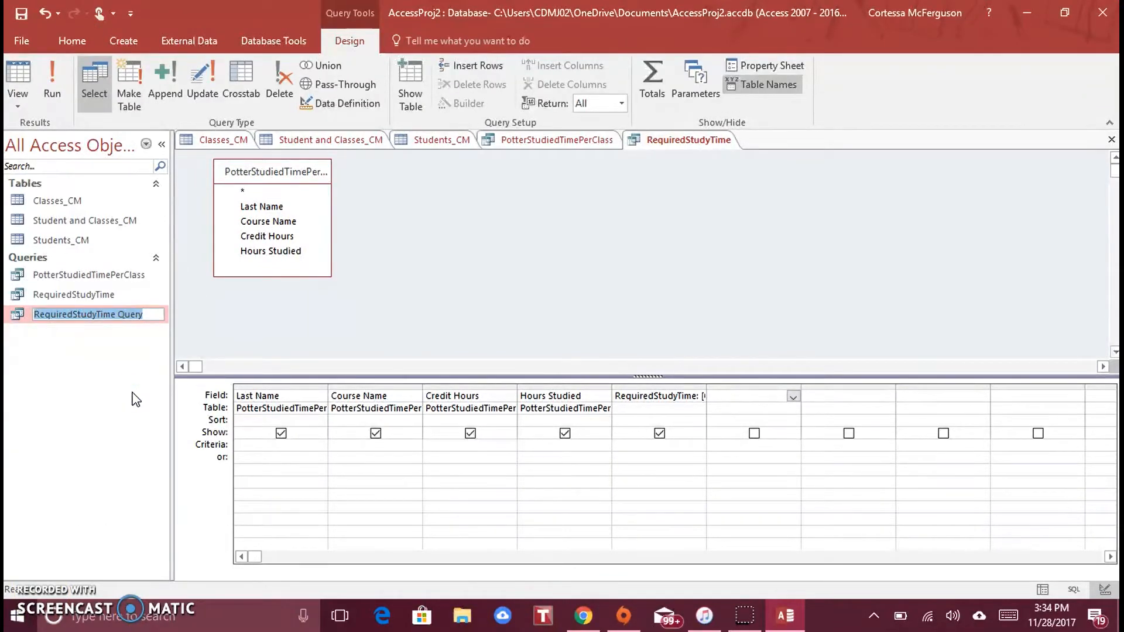
{"action": "type", "text": "StudyTimeDeficiency"}
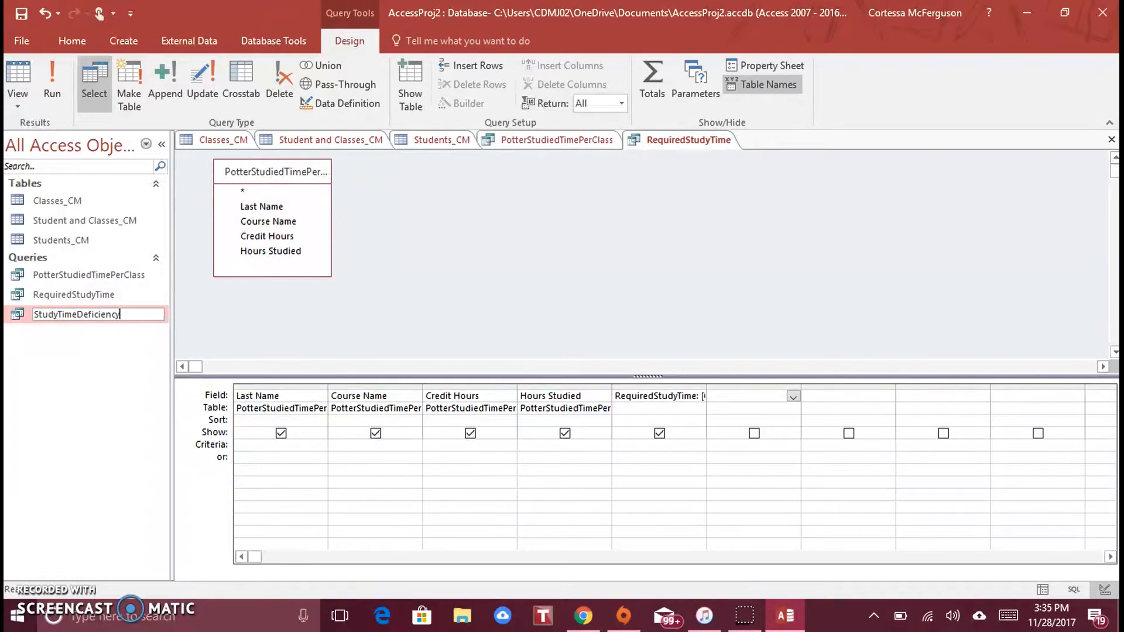
{"action": "key", "text": "Return"}
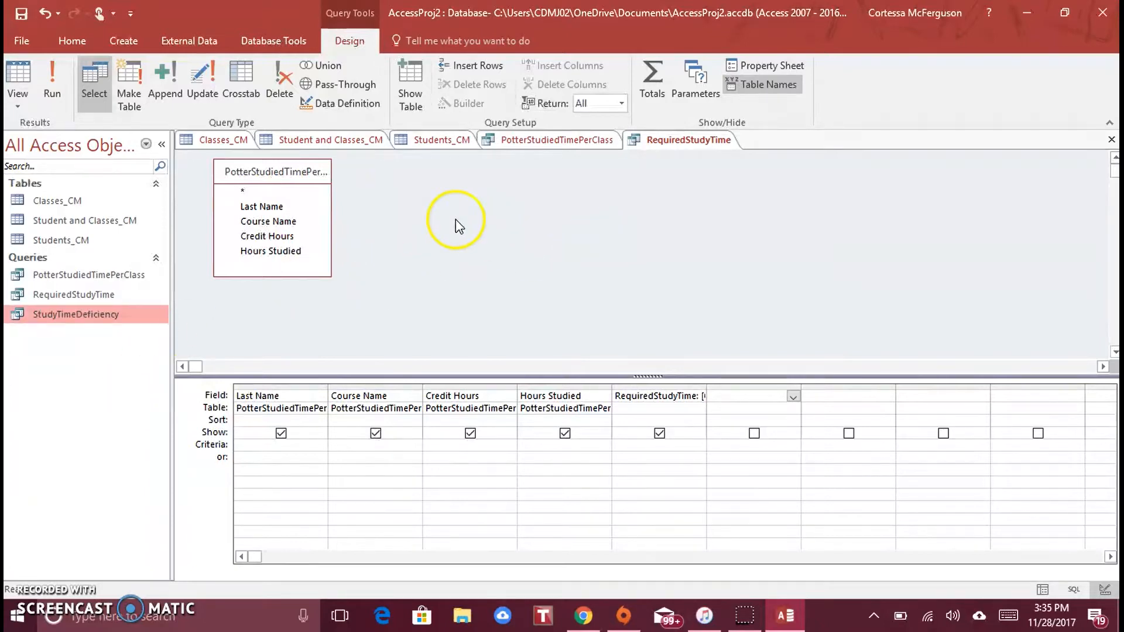
- Open the StudyTimeDeficiency query in Design View and show the Total row in its design grid
{"action": "double_click", "coordinate": [117, 313]}
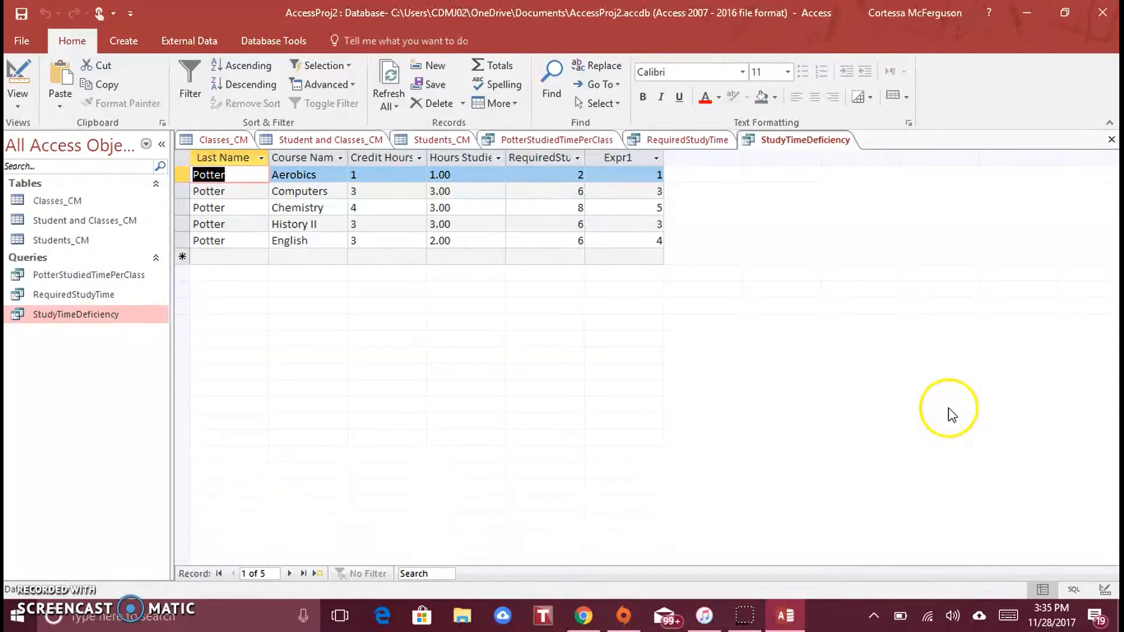
{"action": "left_click", "coordinate": [1104, 589]}
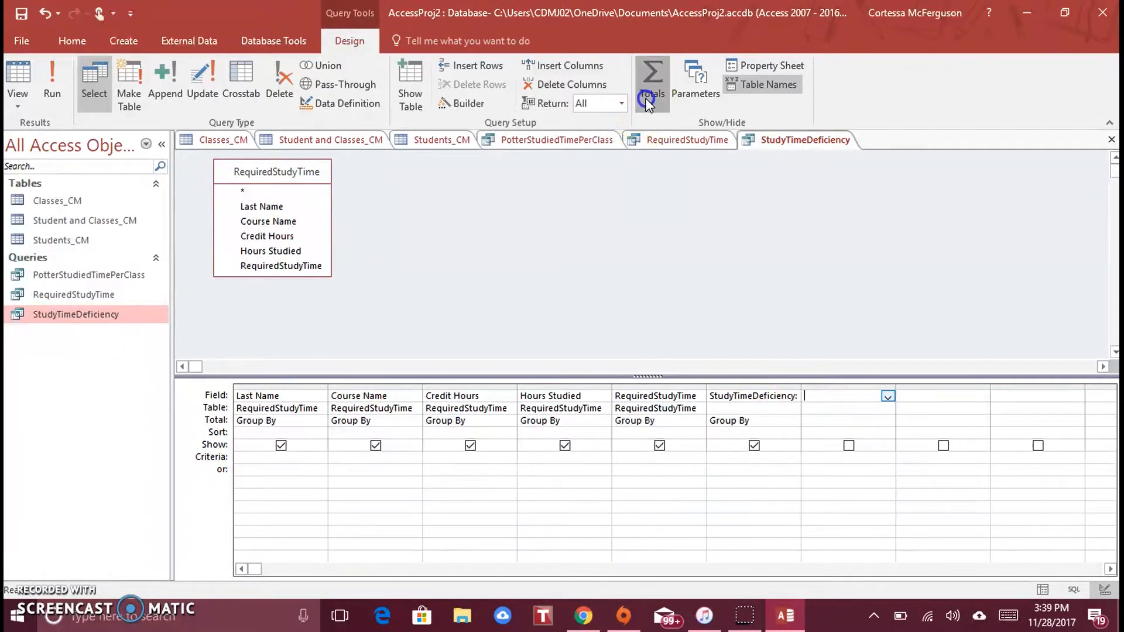
{"action": "left_click", "coordinate": [648, 99]}
{"action": "left_click", "coordinate": [649, 105]}
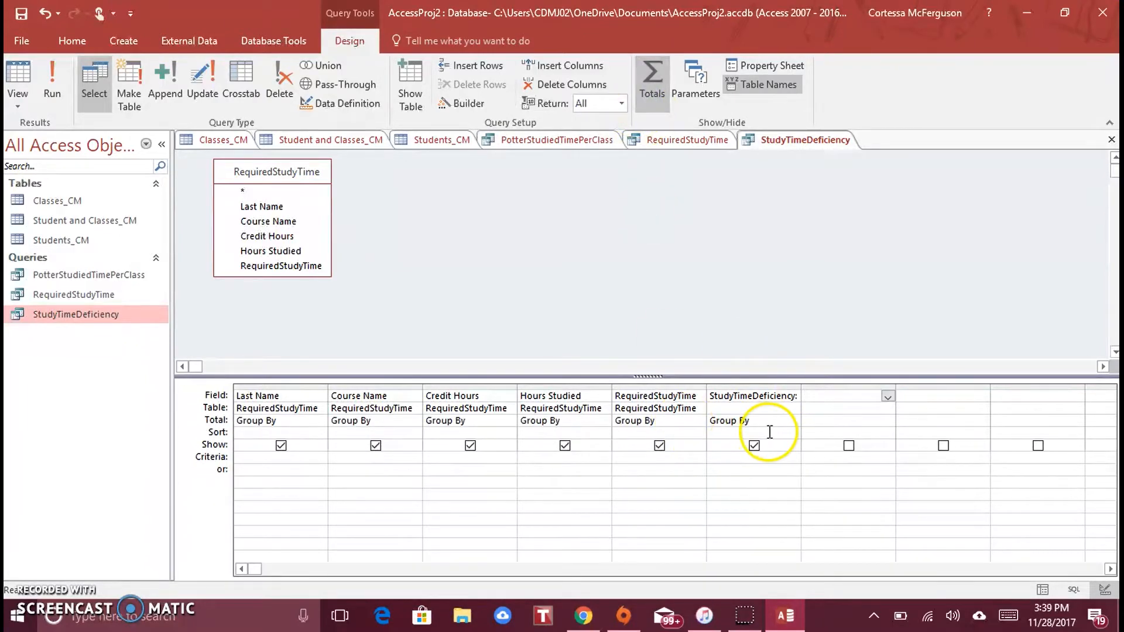
- Hide the Total row of the StudyTimeDeficiency design grid and show it again
{"action": "left_click", "coordinate": [545, 445]}
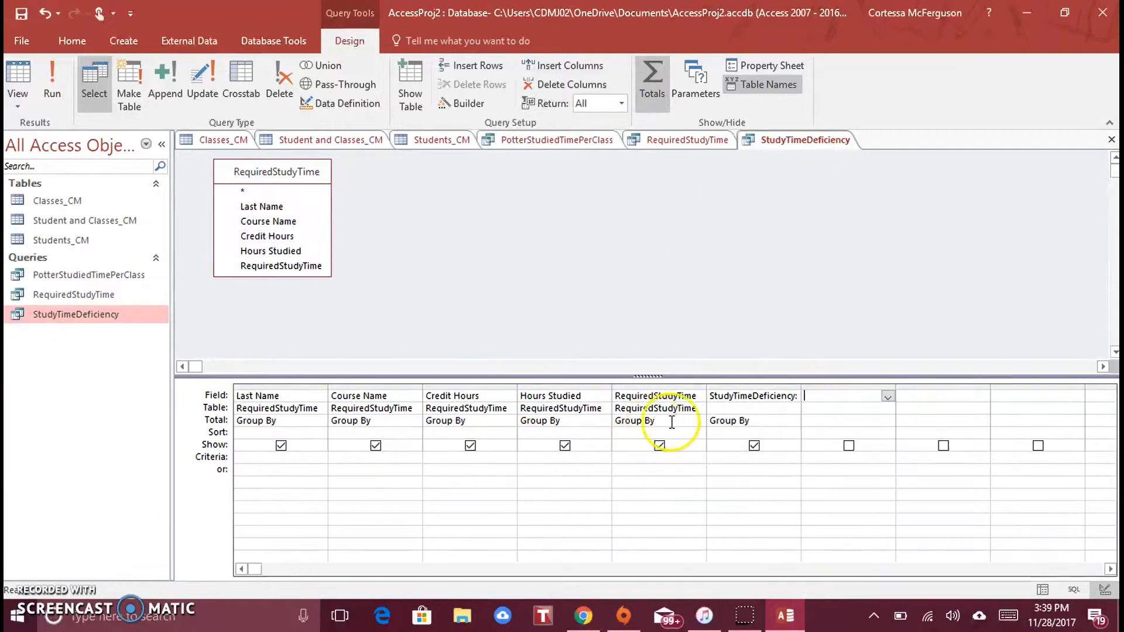
{"action": "left_click", "coordinate": [736, 423]}
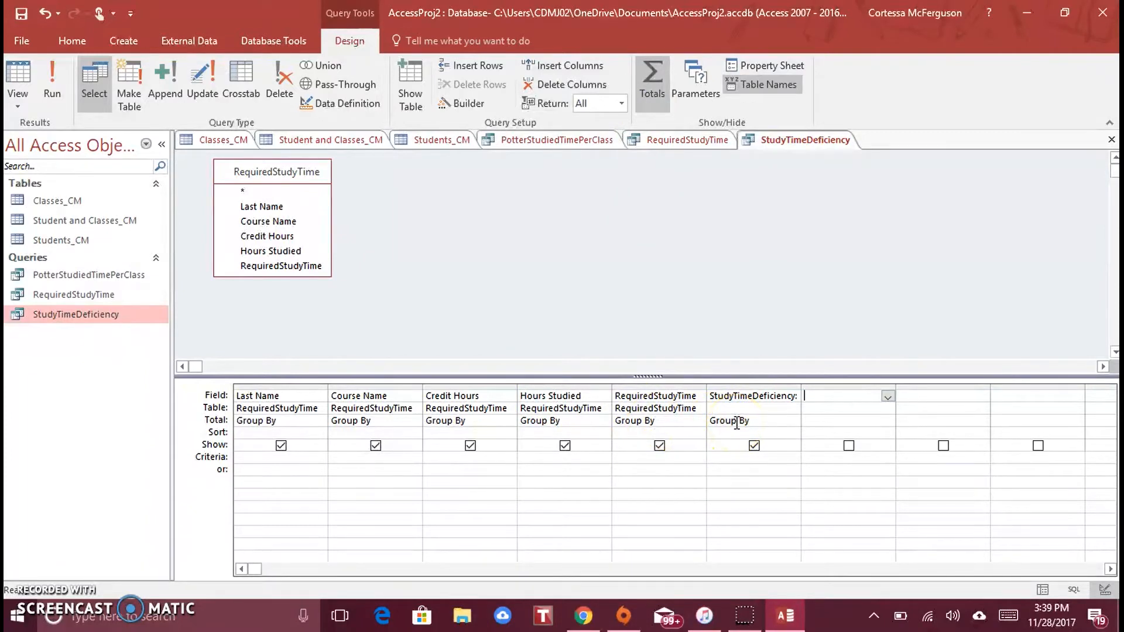
{"action": "left_click", "coordinate": [757, 422]}
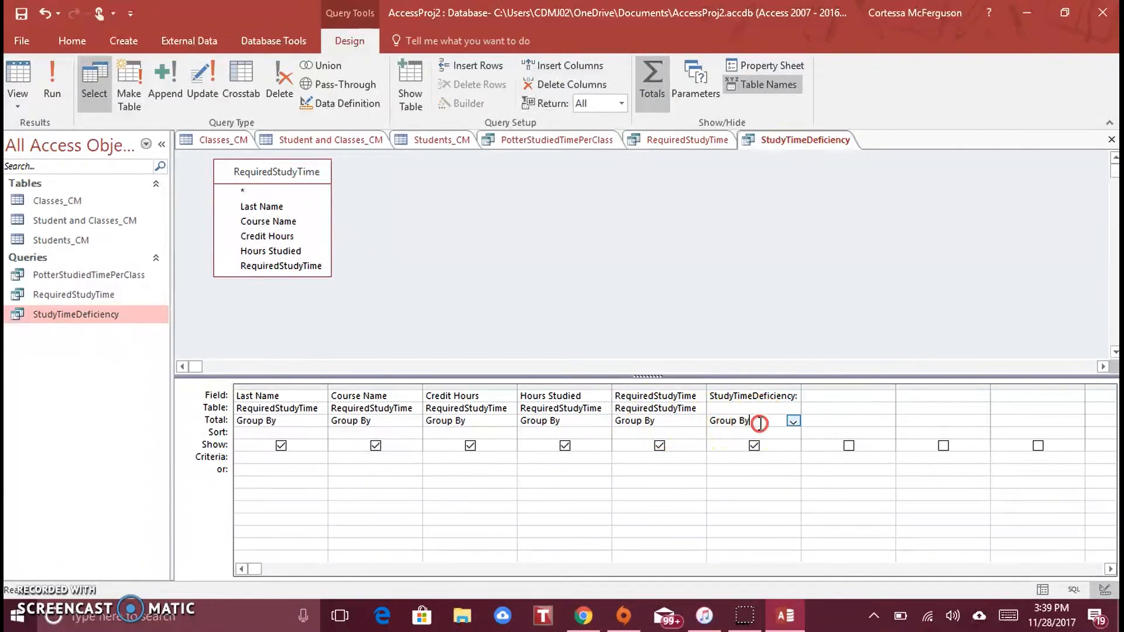
{"action": "right_click", "coordinate": [759, 423]}
{"action": "left_click", "coordinate": [731, 434]}
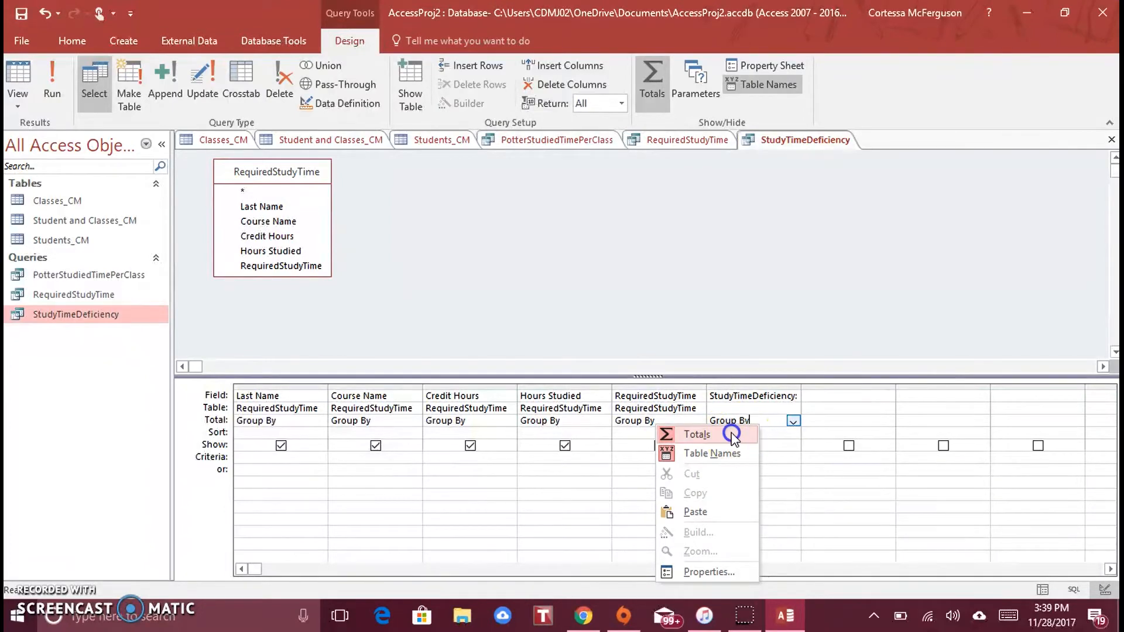
{"action": "left_click", "coordinate": [719, 227]}
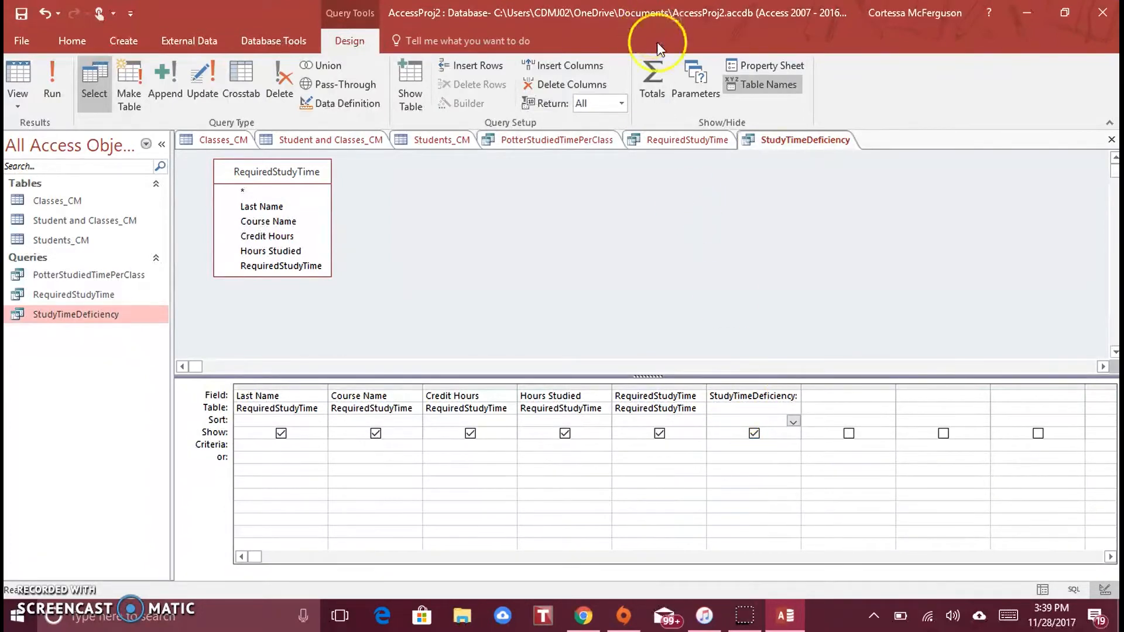
{"action": "left_click", "coordinate": [662, 93]}
{"action": "left_click", "coordinate": [835, 396]}
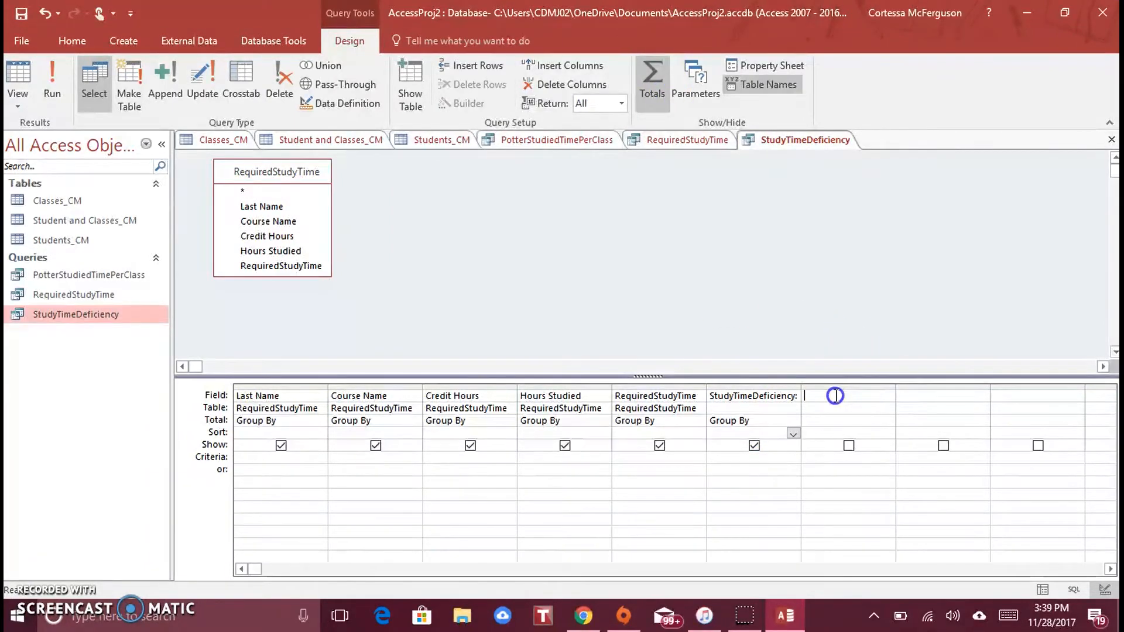
- Set the Total of the Last Name and Course Name columns to Sum in the StudyTimeDeficiency design grid
{"action": "left_click", "coordinate": [270, 422]}
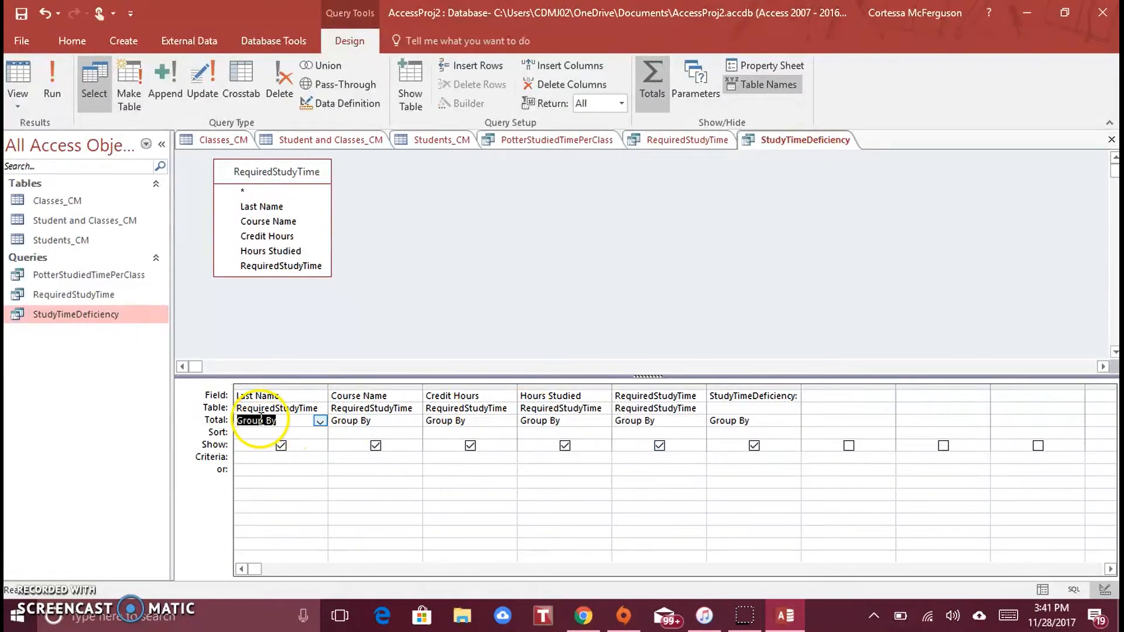
{"action": "left_click", "coordinate": [321, 422]}
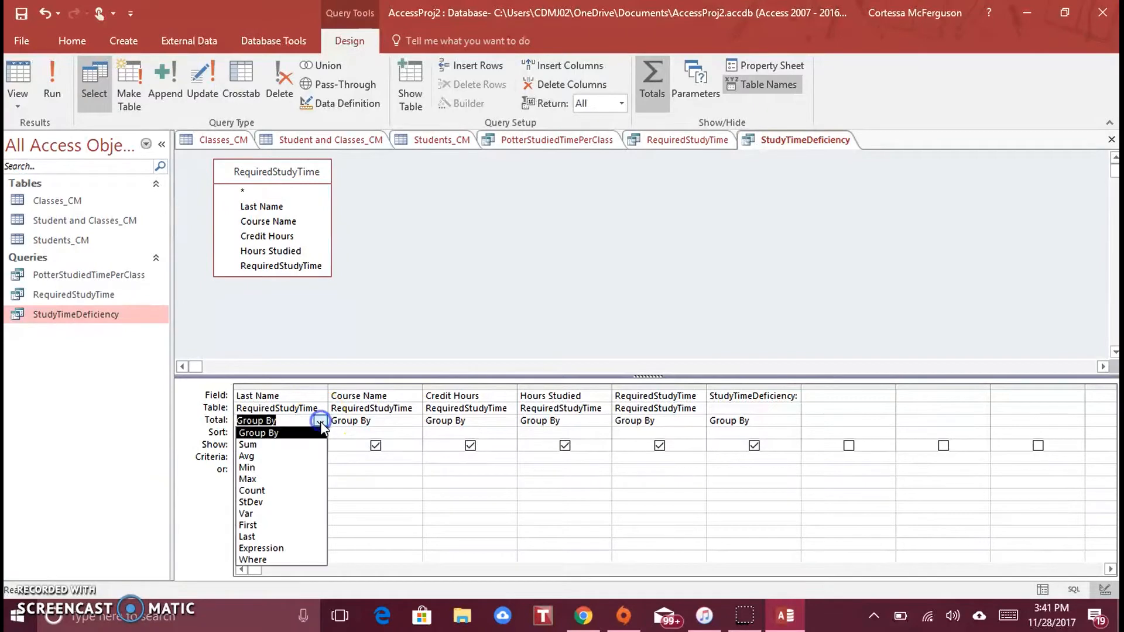
{"action": "left_click", "coordinate": [294, 445]}
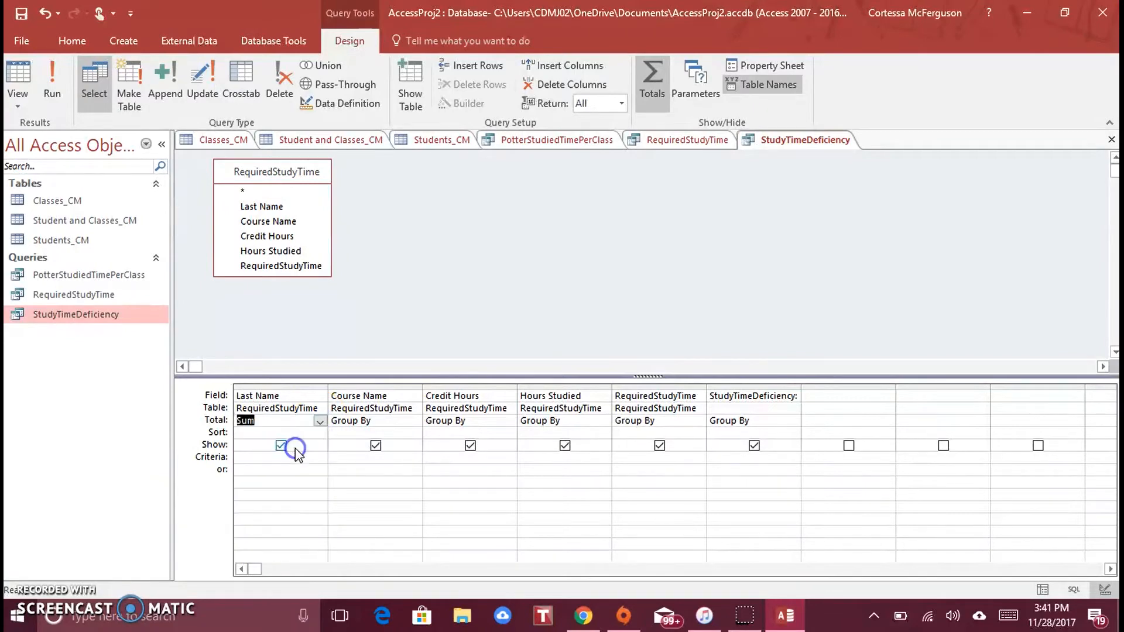
{"action": "left_click", "coordinate": [371, 421]}
{"action": "left_click", "coordinate": [414, 421]}
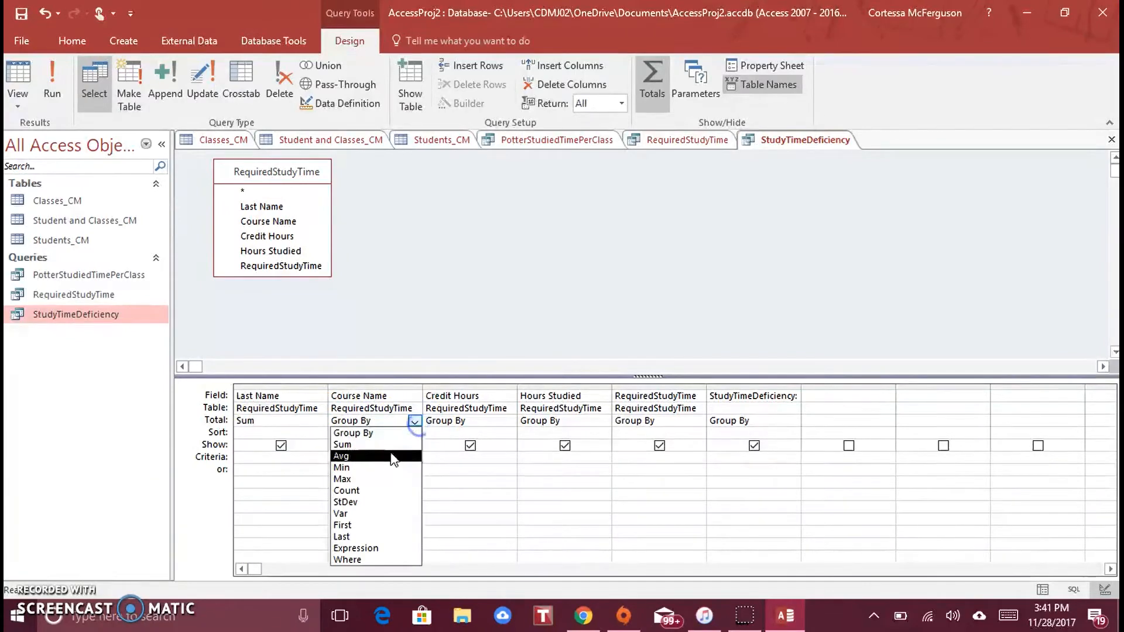
{"action": "left_click", "coordinate": [375, 444]}
- Set the Total of the Credit Hours and Hours Studied columns to Sum in the StudyTimeDeficiency design grid
{"action": "left_click", "coordinate": [505, 431]}
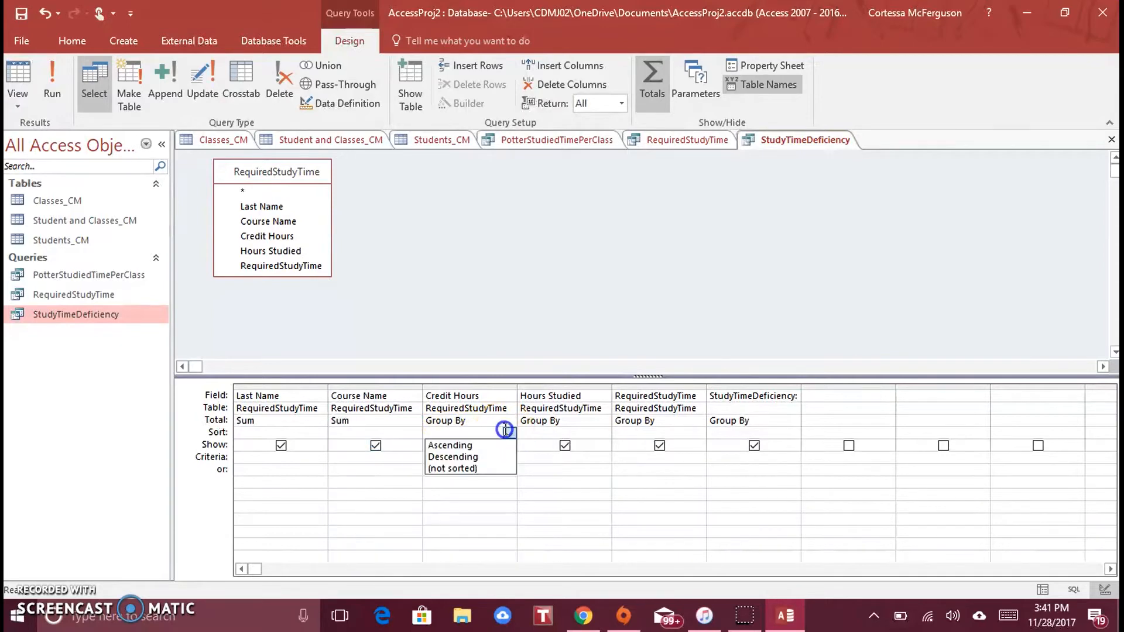
{"action": "left_click", "coordinate": [509, 421]}
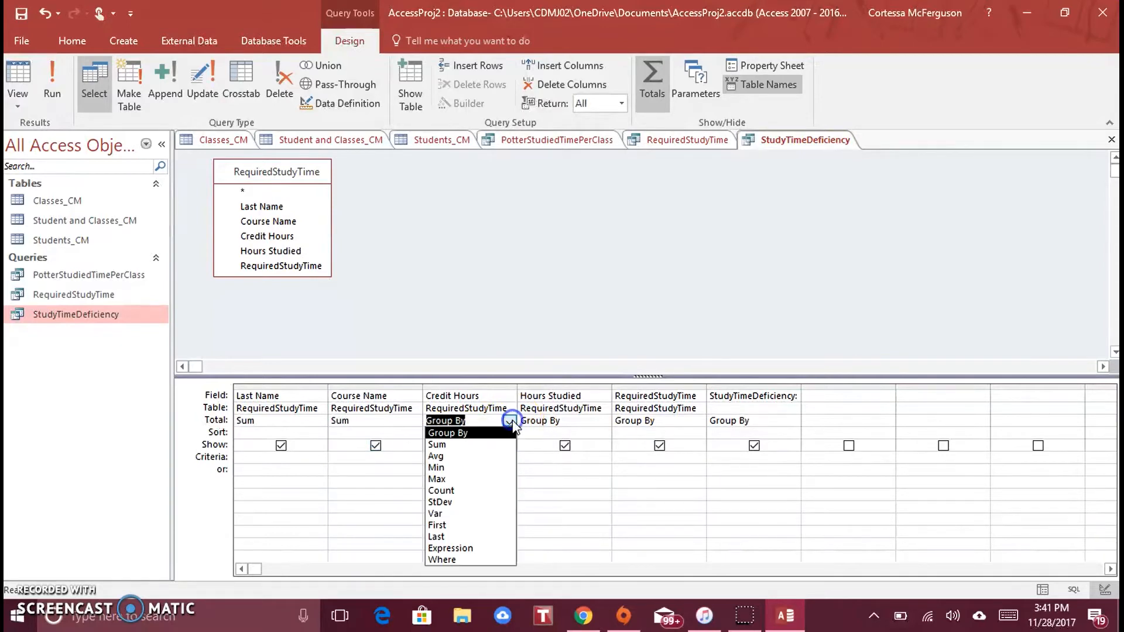
{"action": "left_click", "coordinate": [439, 444]}
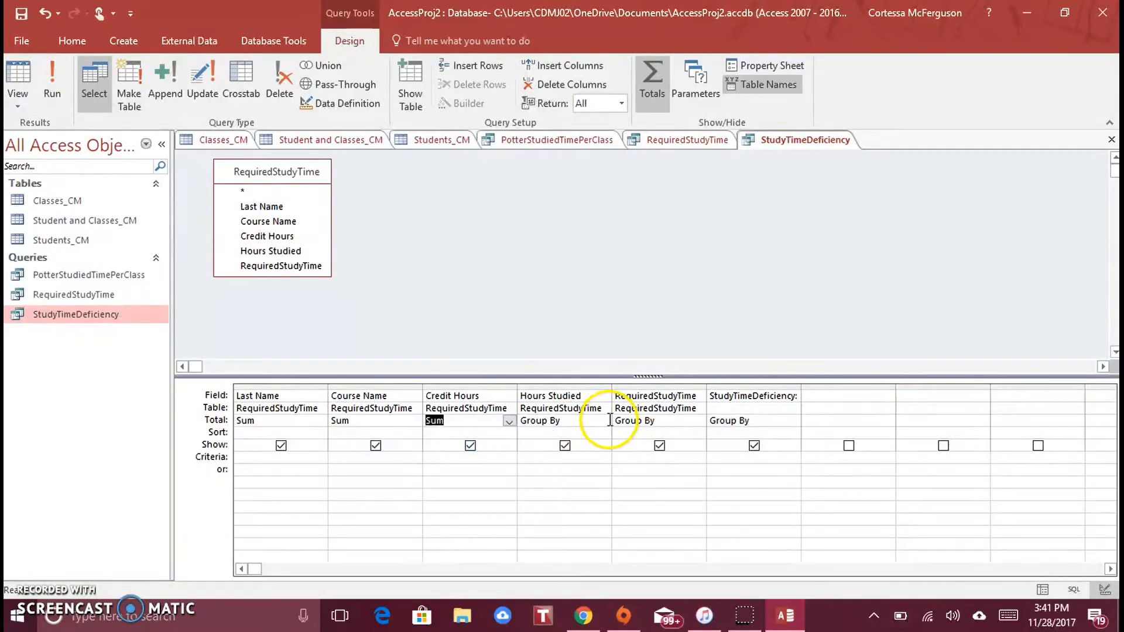
{"action": "left_click", "coordinate": [607, 421]}
{"action": "left_click", "coordinate": [590, 443]}
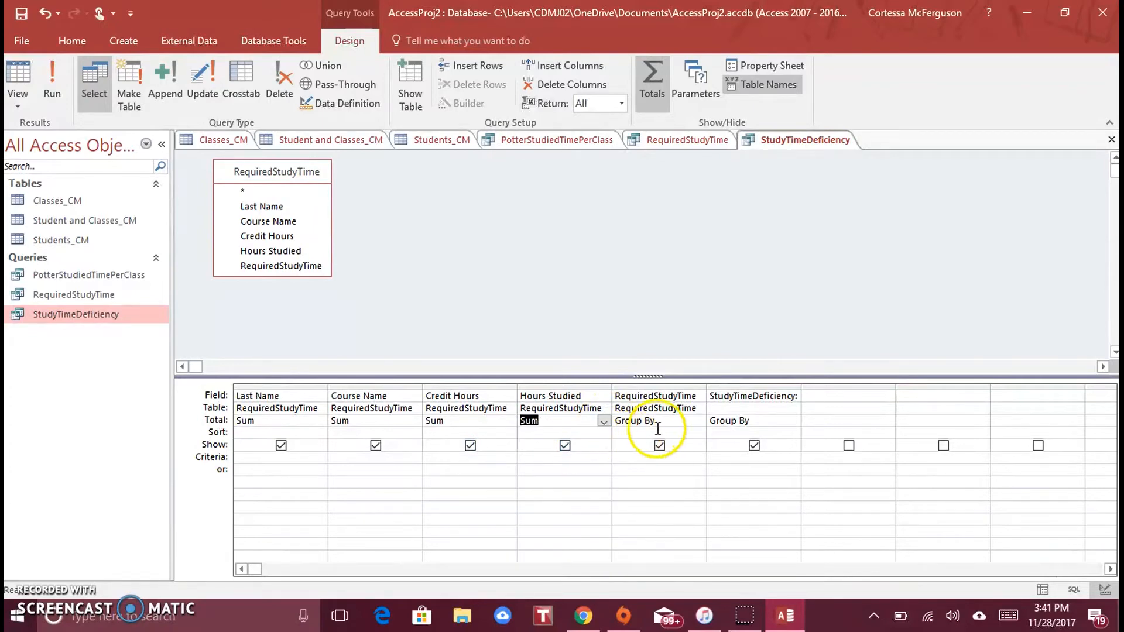
- Set the Total of the RequiredStudyTime and StudyTimeDeficiency columns to Sum in the same design grid
{"action": "left_click", "coordinate": [690, 421]}
{"action": "left_click", "coordinate": [700, 420]}
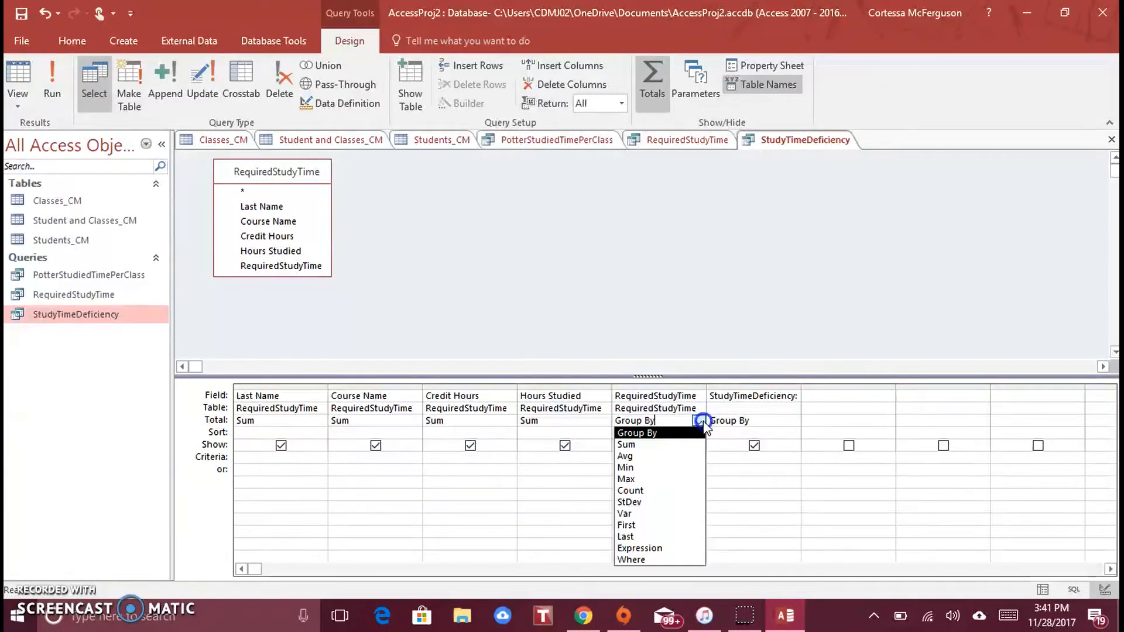
{"action": "left_click", "coordinate": [656, 444]}
{"action": "left_click", "coordinate": [782, 419]}
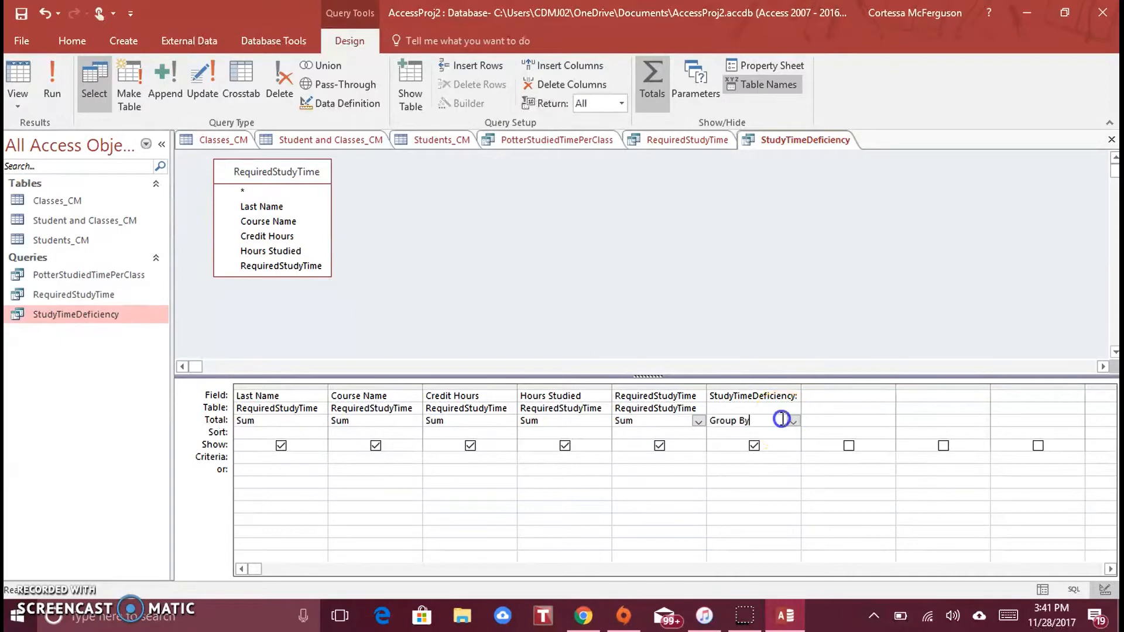
{"action": "left_click", "coordinate": [791, 420]}
{"action": "left_click", "coordinate": [779, 446]}
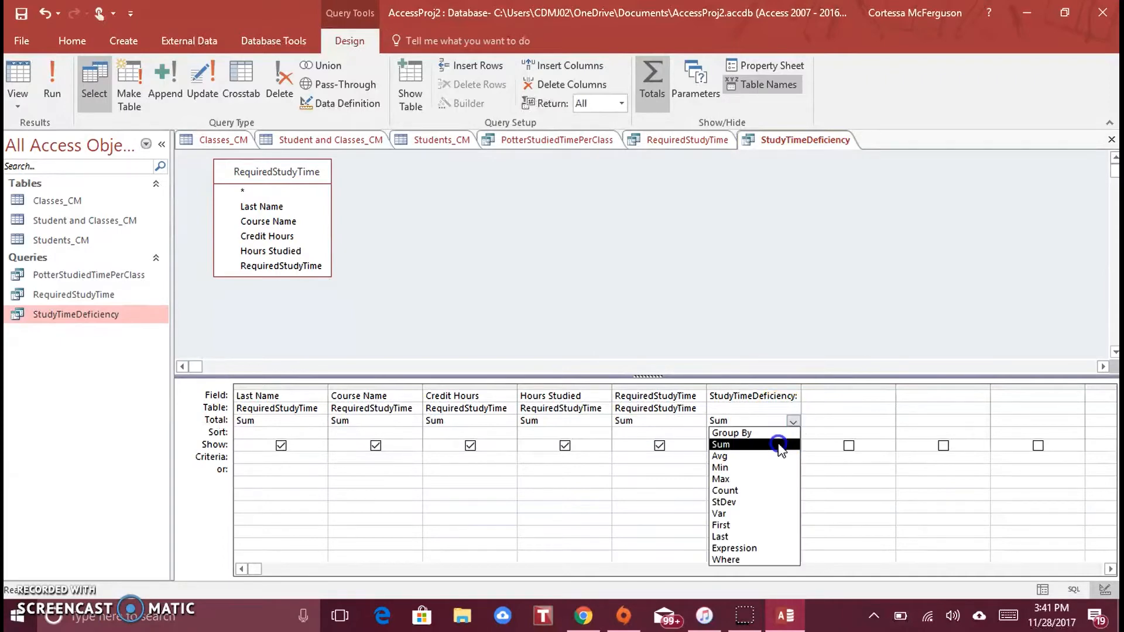
- Try to display the StudyTimeDeficiency query with all columns summed in Datasheet View
{"action": "left_click", "coordinate": [1043, 589]}
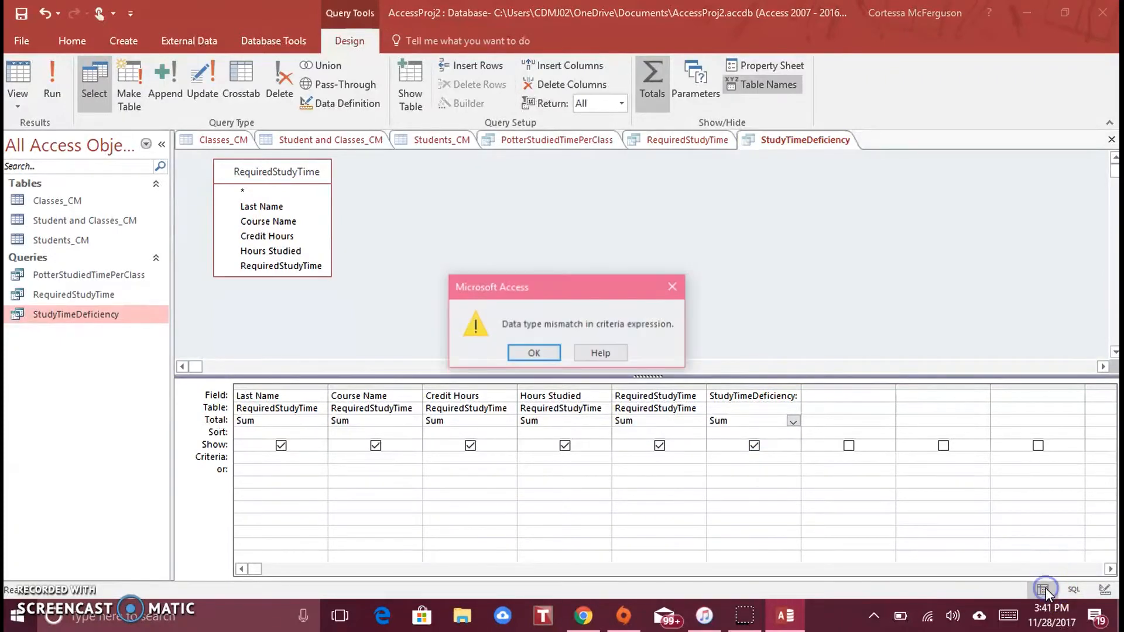
{"action": "left_click", "coordinate": [742, 449]}
{"action": "key", "text": "Return"}
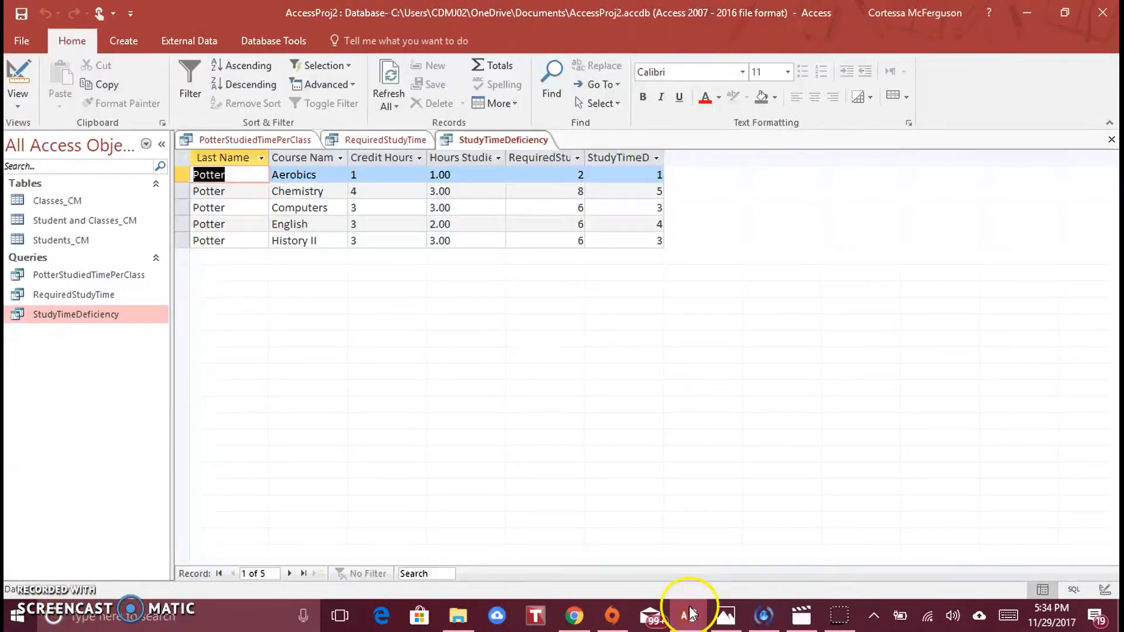
- Start a simple query with the Query Wizard from StudyTimeDeficiency, including all of its fields except Course Name
{"action": "left_click", "coordinate": [1103, 589]}
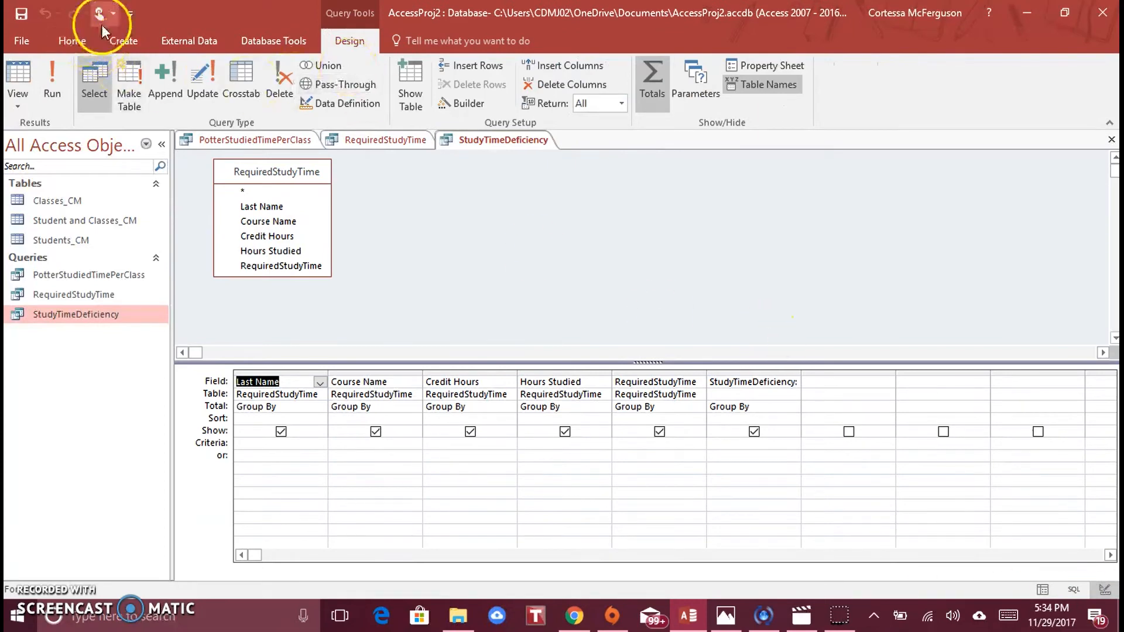
{"action": "left_click", "coordinate": [126, 41]}
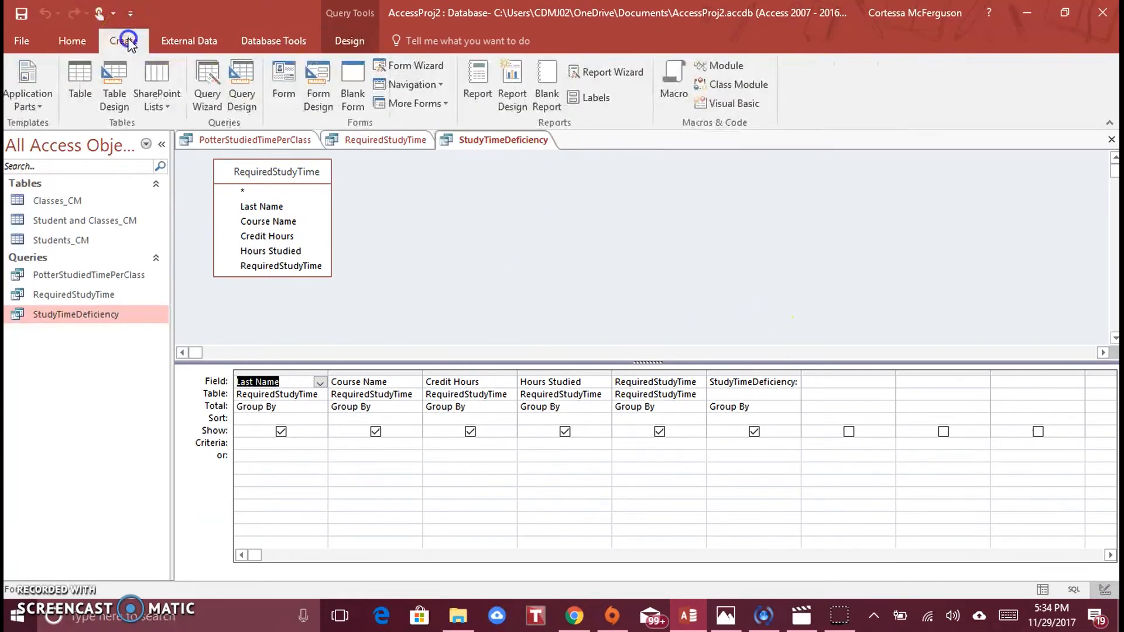
{"action": "left_click", "coordinate": [215, 79]}
{"action": "left_click", "coordinate": [605, 387]}
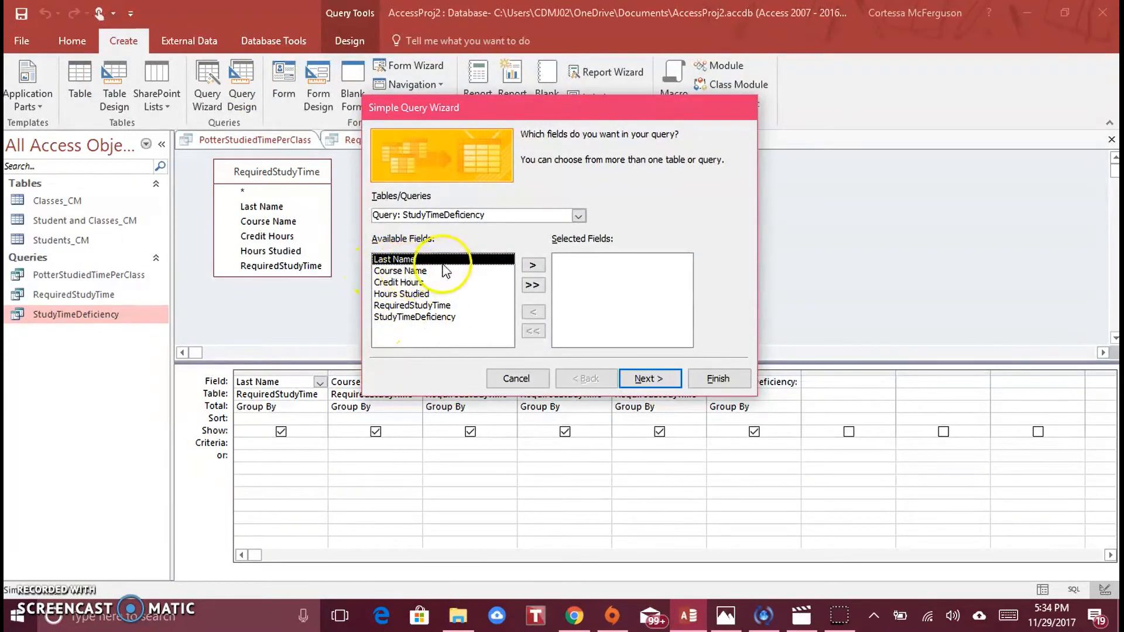
{"action": "left_click", "coordinate": [531, 285]}
{"action": "left_click", "coordinate": [561, 272]}
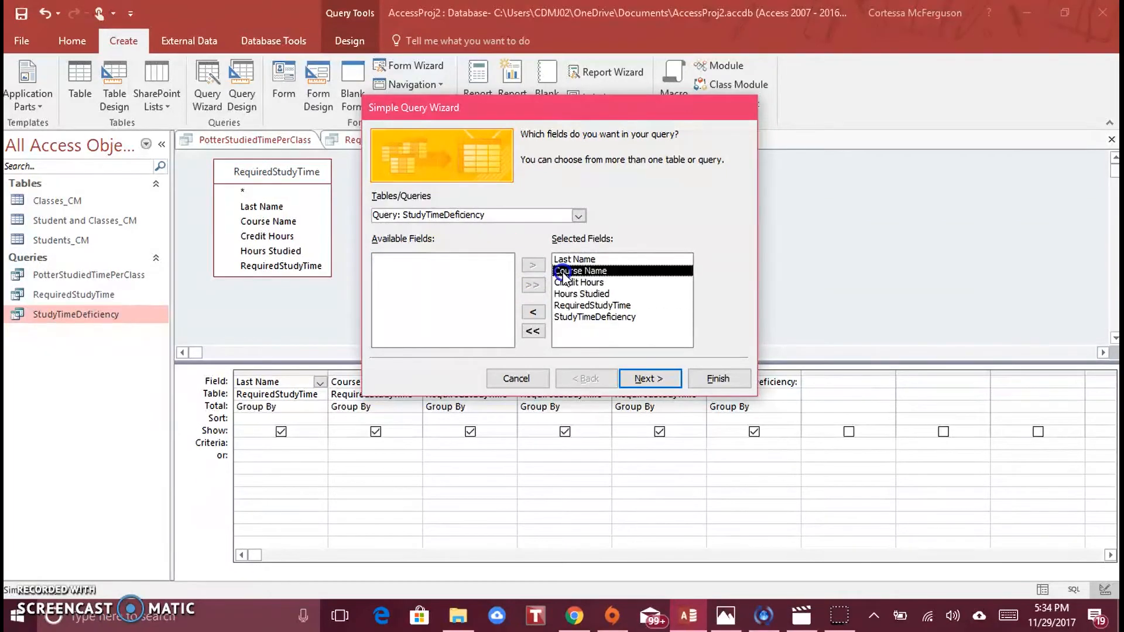
{"action": "left_click", "coordinate": [532, 312]}
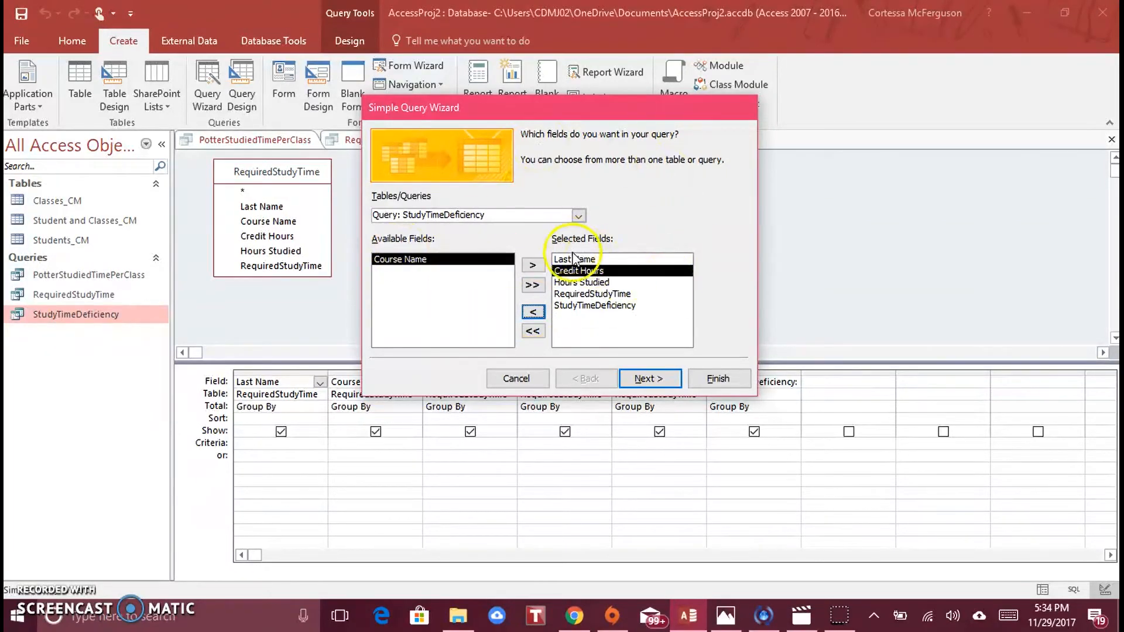
- Finish the wizard with the title StudyTimeDeficiency Query and open the query to view its information
{"action": "left_click", "coordinate": [641, 381]}
{"action": "left_click", "coordinate": [641, 379]}
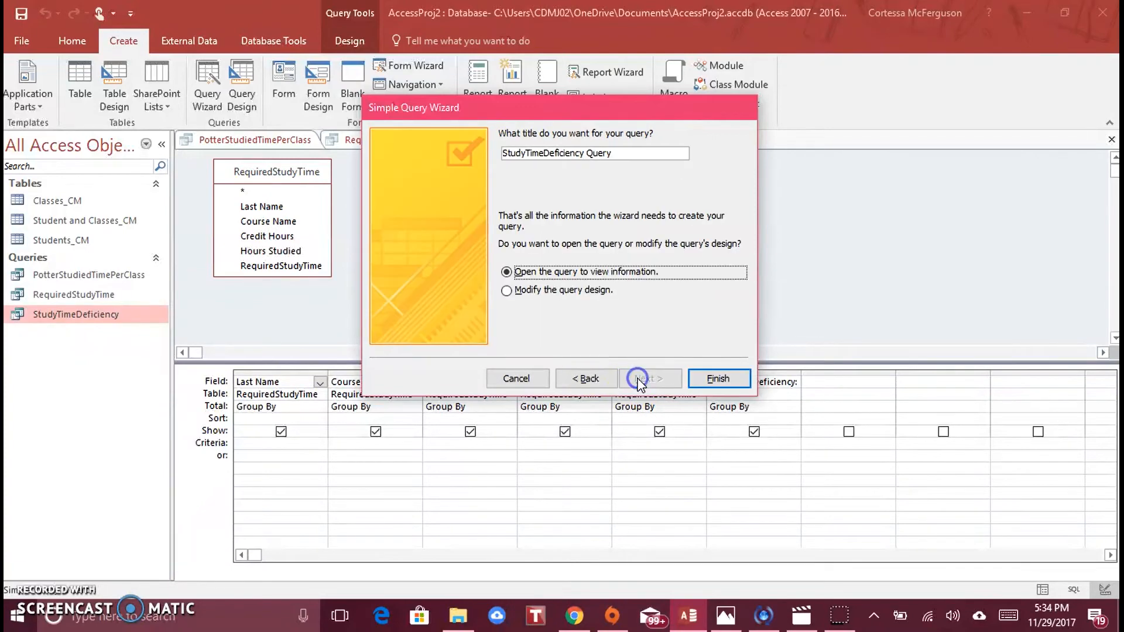
{"action": "left_click", "coordinate": [709, 378]}
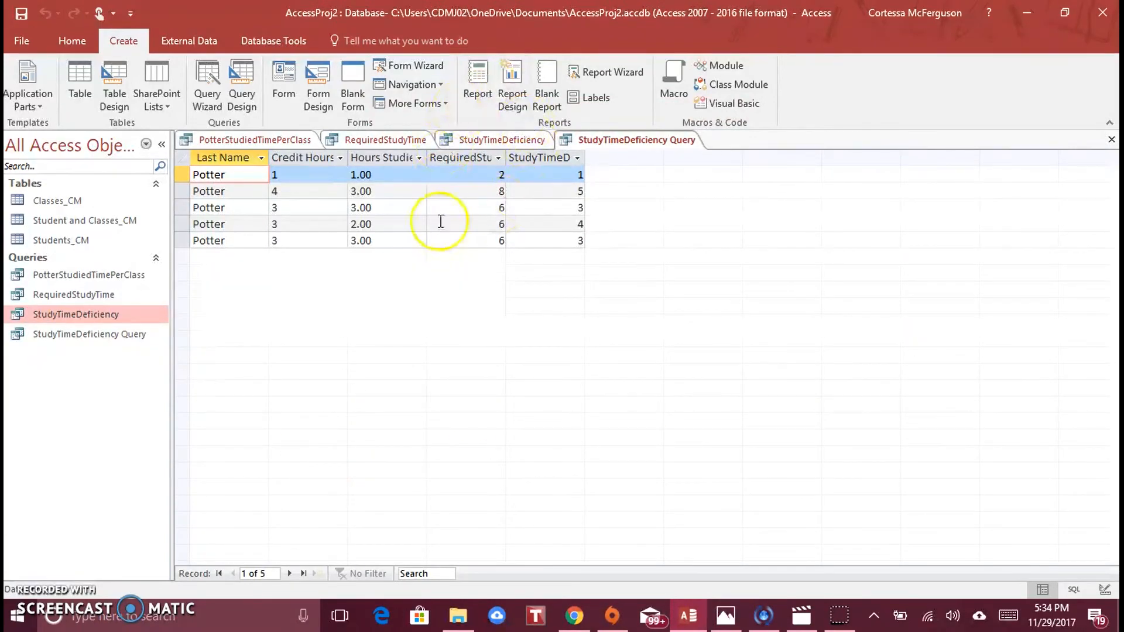
- Open StudyTimeDeficiency Query in Design View and show the Total row in its design grid
{"action": "left_click", "coordinate": [101, 337]}
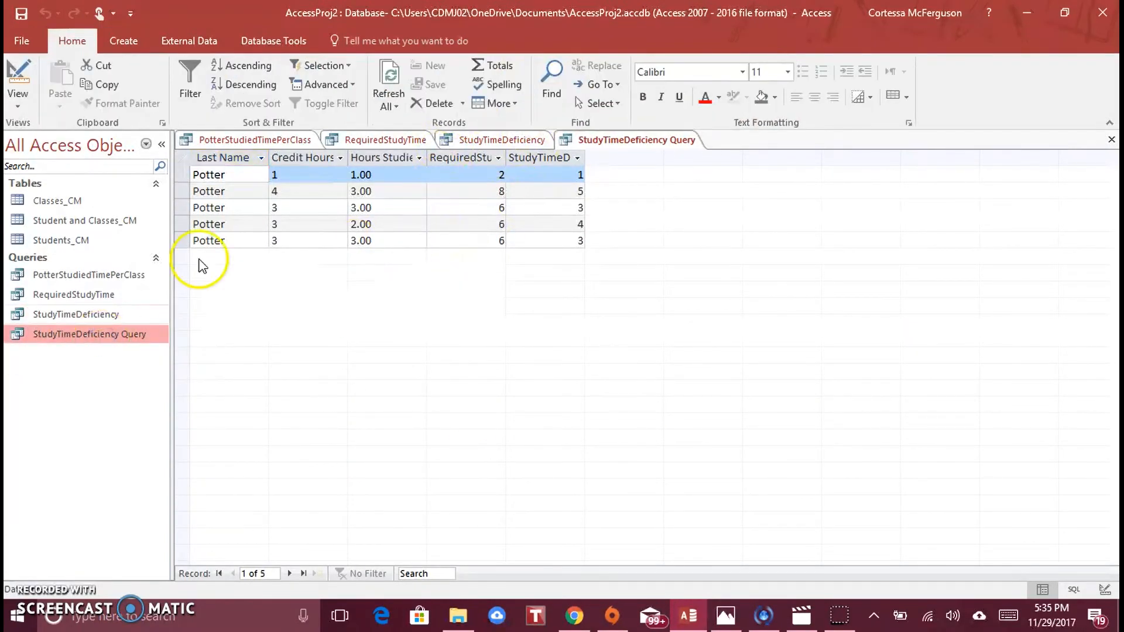
{"action": "left_click", "coordinate": [1105, 589]}
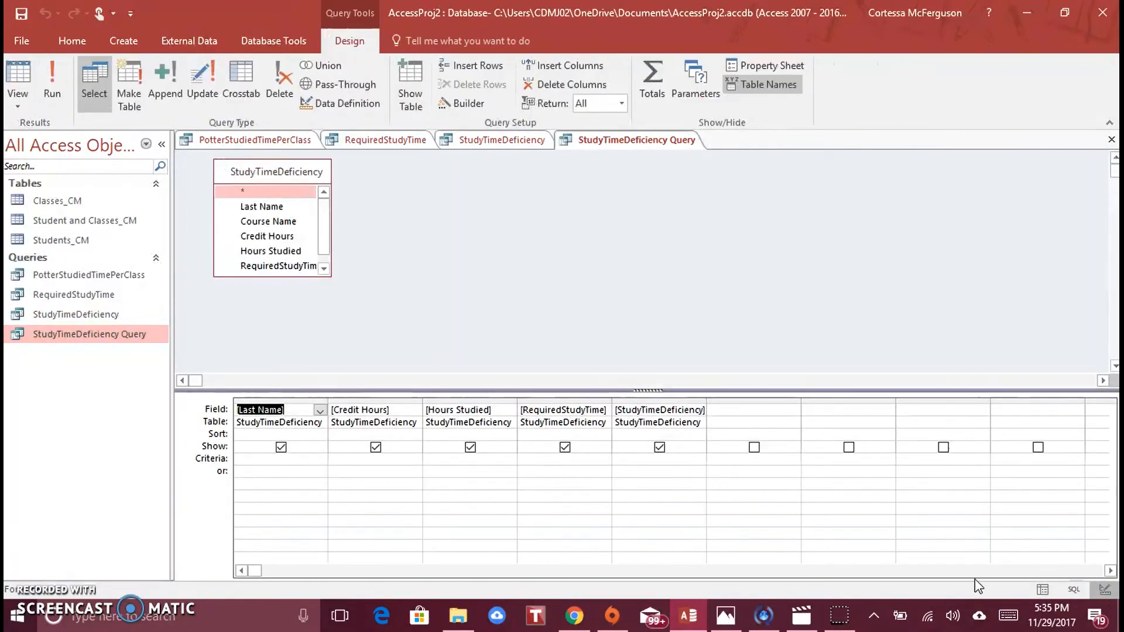
{"action": "left_click", "coordinate": [654, 74]}
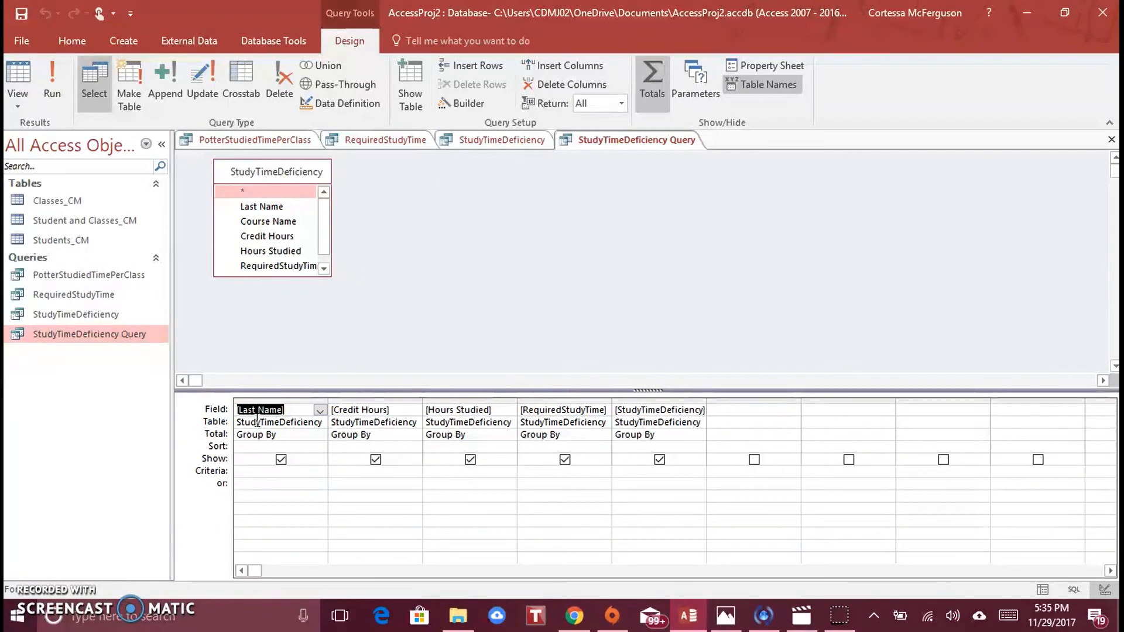
- Set the Total of the Credit Hours and Hours Studied columns to Sum in StudyTimeDeficiency Query
{"action": "left_click", "coordinate": [393, 436]}
{"action": "left_click", "coordinate": [414, 436]}
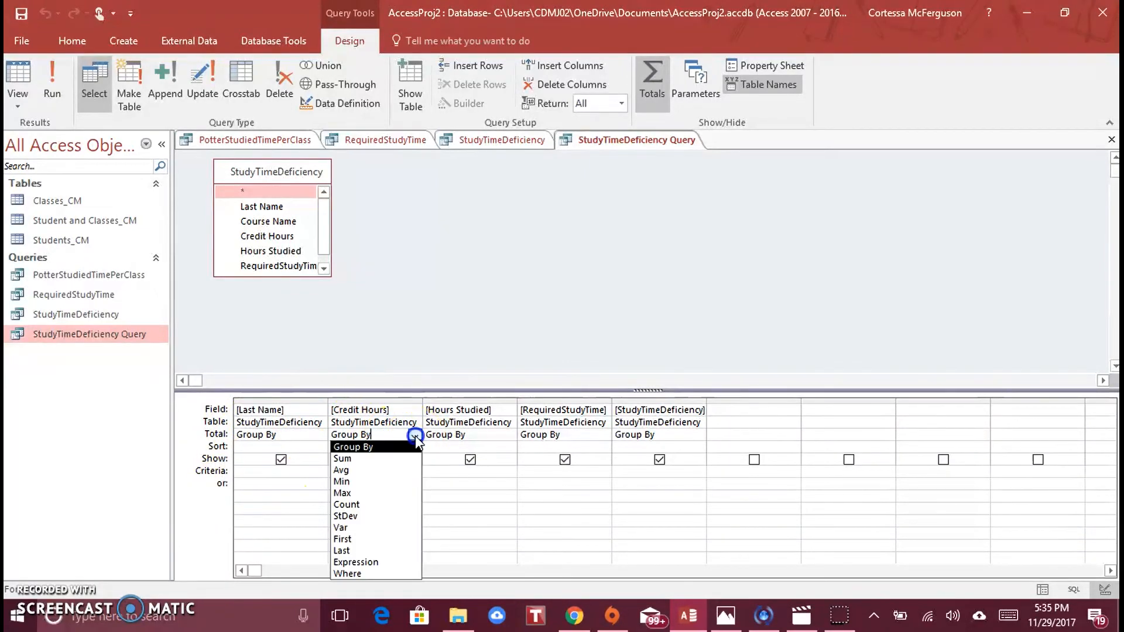
{"action": "left_click", "coordinate": [399, 461]}
{"action": "left_click", "coordinate": [505, 428]}
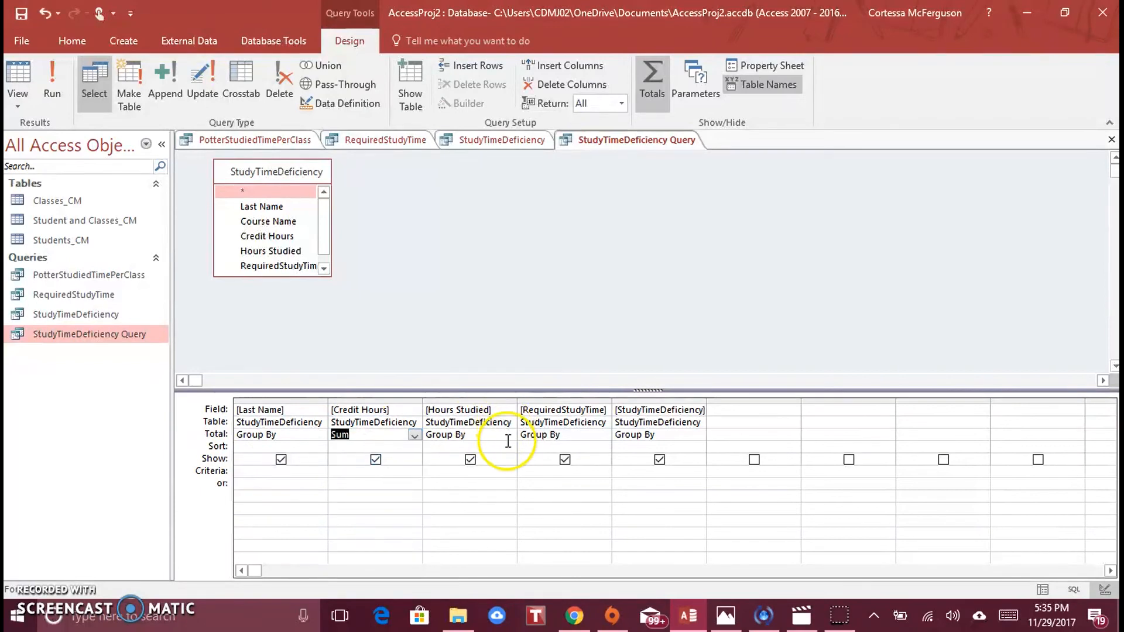
{"action": "left_click", "coordinate": [509, 436]}
{"action": "left_click", "coordinate": [503, 463]}
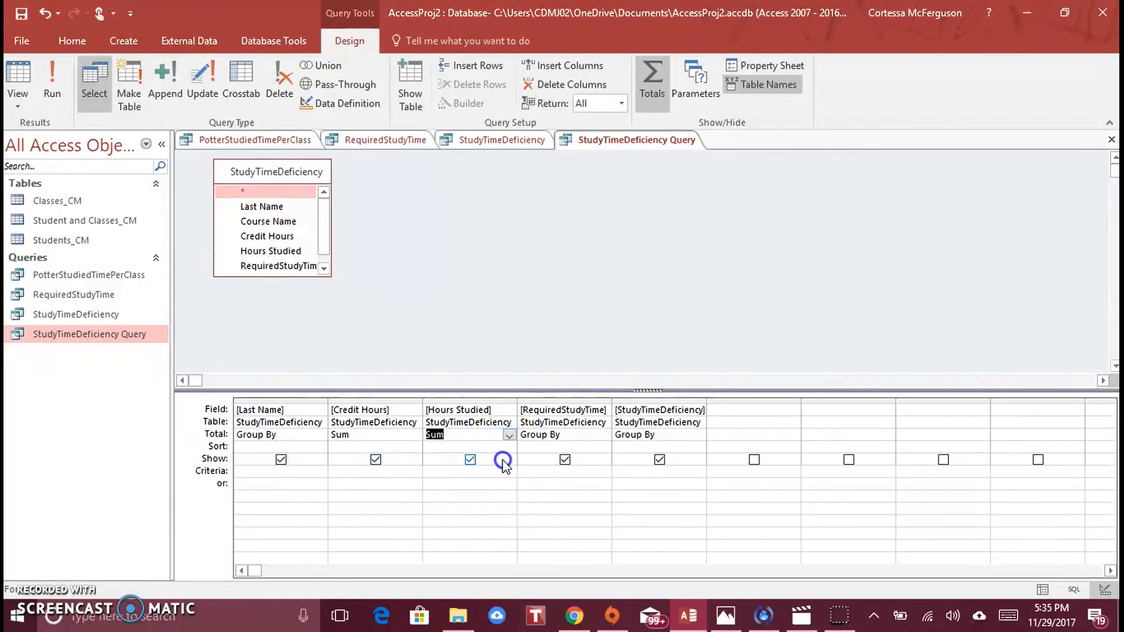
- Set the Total of the RequiredStudyTime and StudyTimeDeficiency columns to Sum, then display the query in Datasheet View
{"action": "left_click", "coordinate": [581, 433]}
{"action": "left_click", "coordinate": [602, 438]}
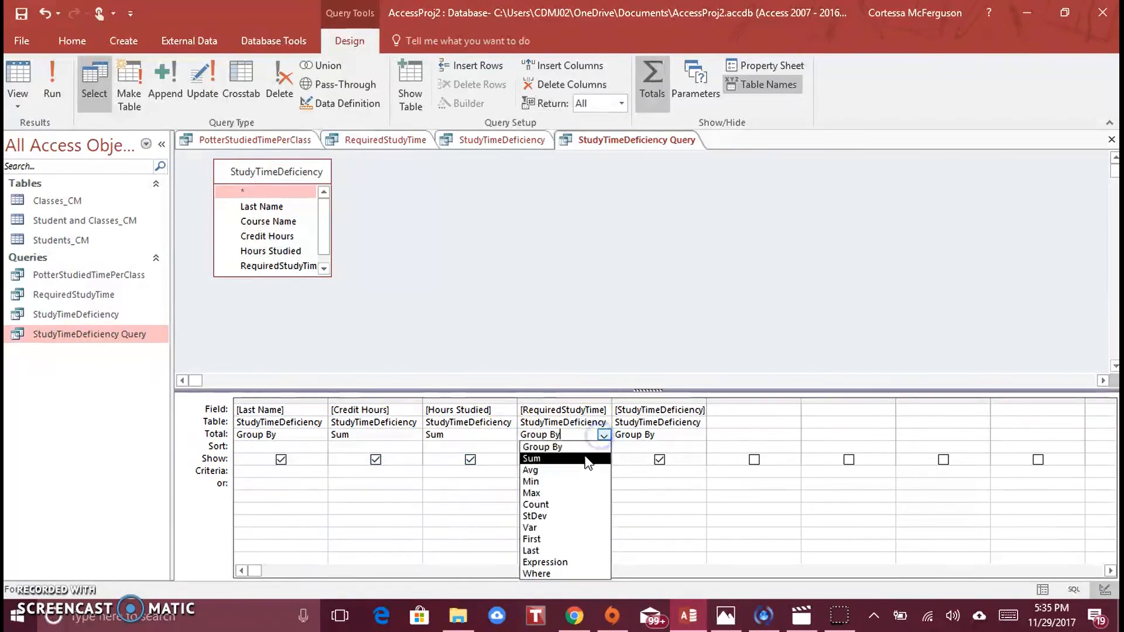
{"action": "left_click", "coordinate": [591, 457]}
{"action": "left_click", "coordinate": [647, 438]}
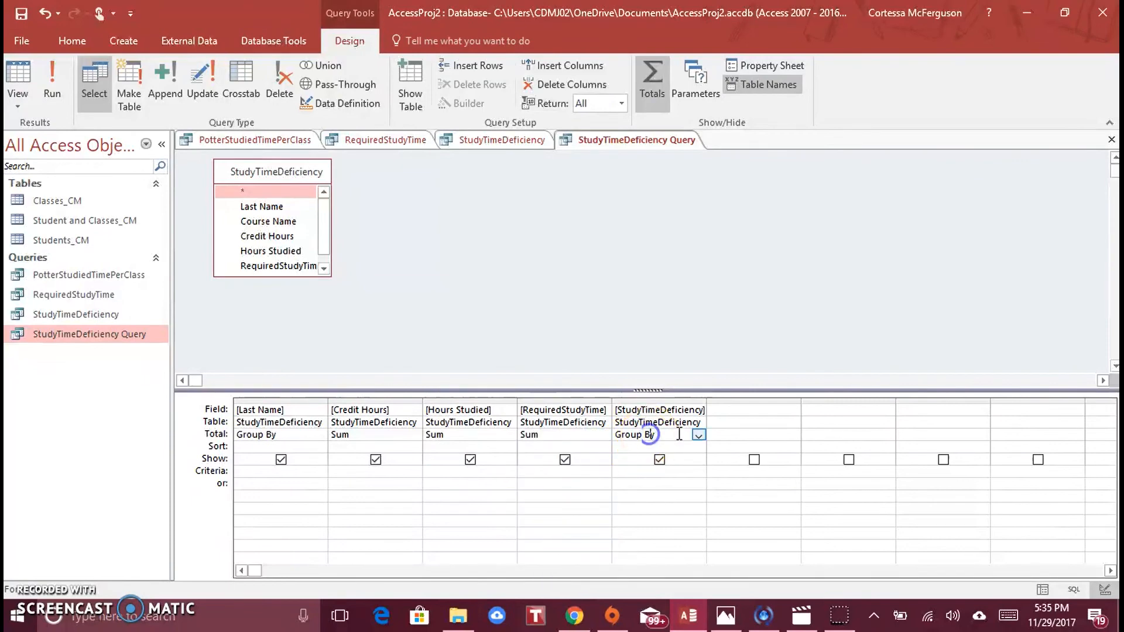
{"action": "left_click", "coordinate": [698, 435]}
{"action": "left_click", "coordinate": [682, 458]}
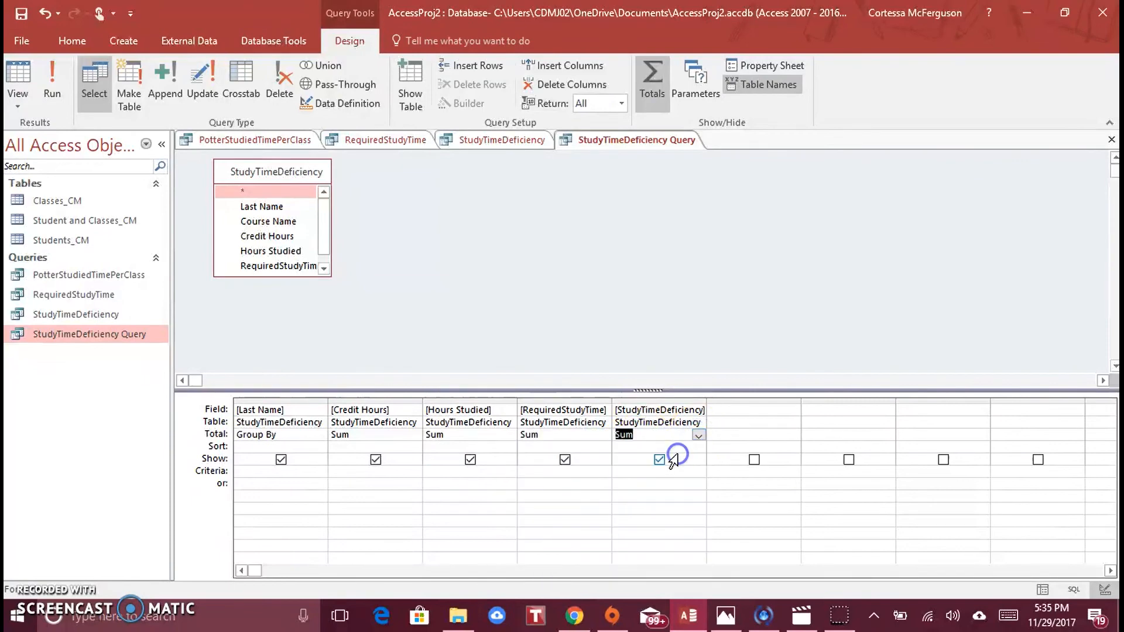
{"action": "left_click", "coordinate": [1041, 591]}
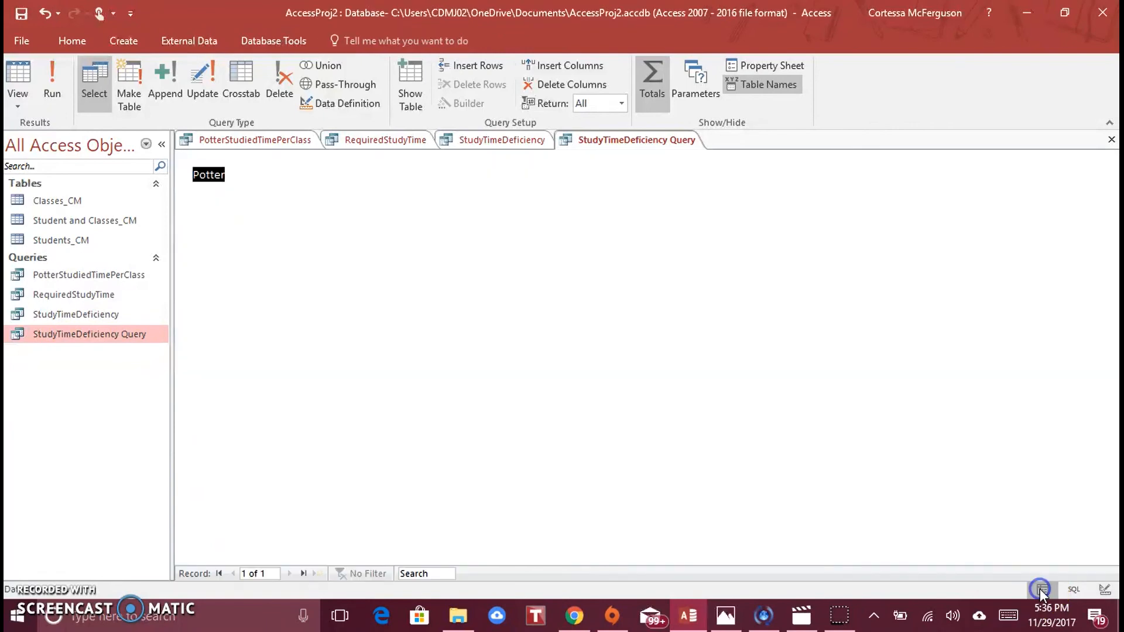